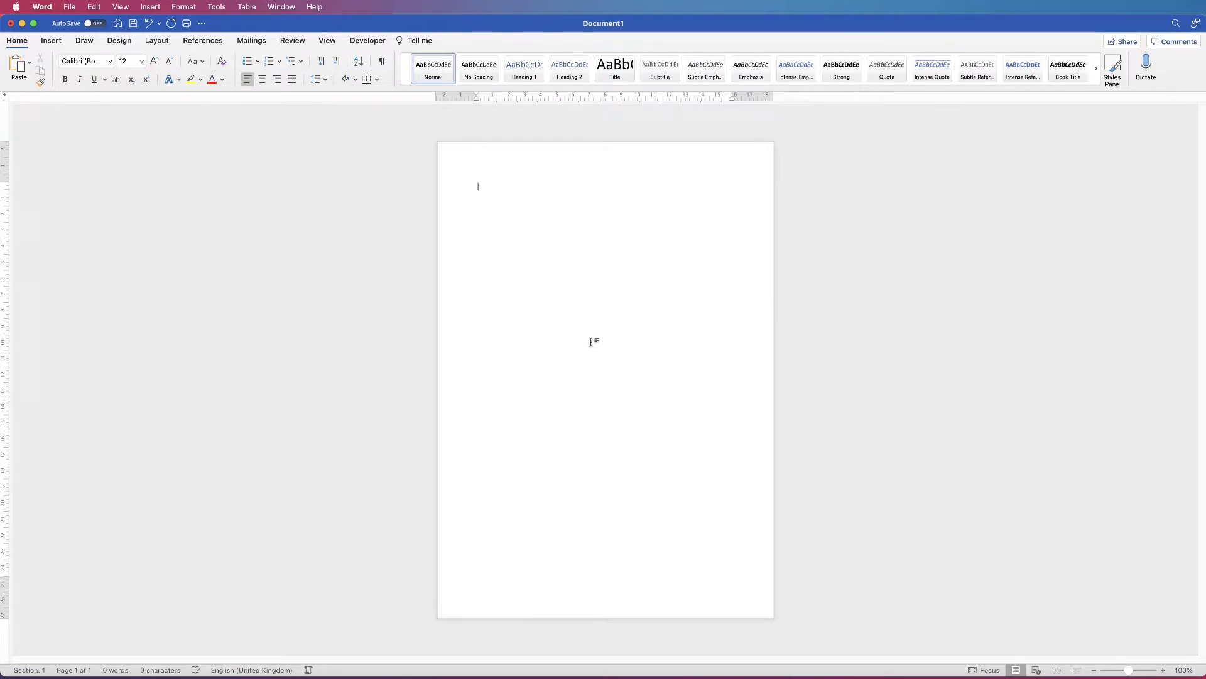
Change the page orientation of the blank document to landscape.
left_click(157, 41)
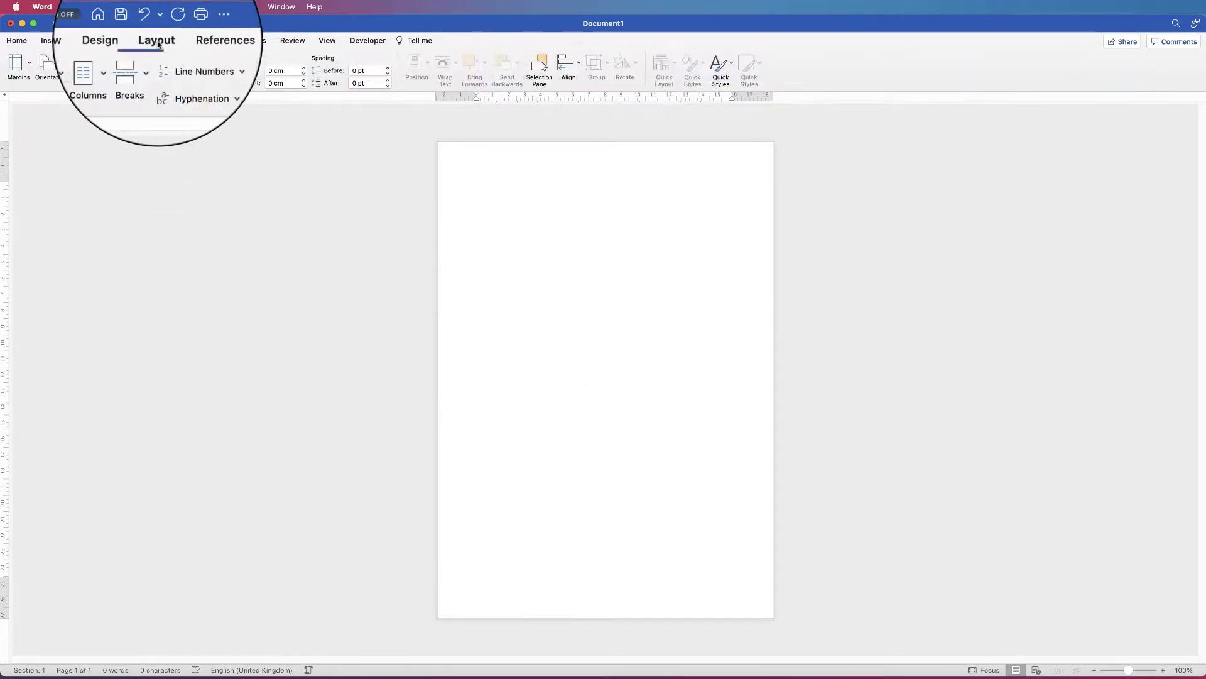
left_click(61, 66)
left_click(72, 111)
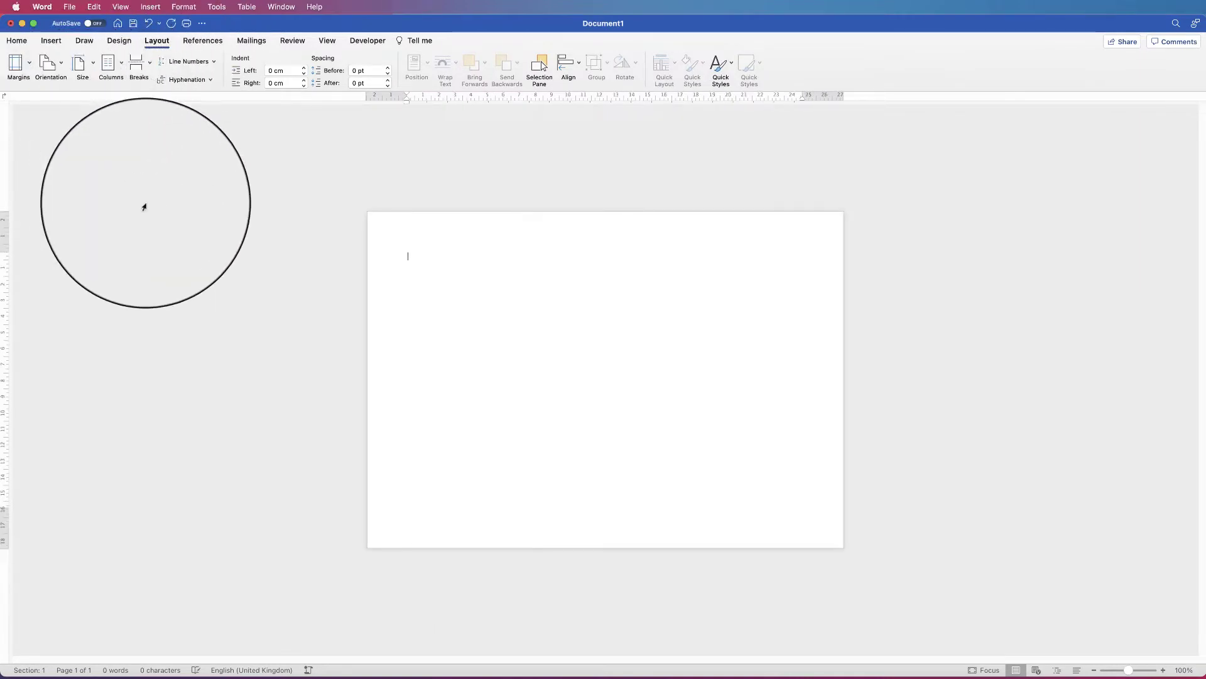
Insert a horizontal hierarchy SmartArt diagram with one first-level, two second-level and three third-level boxes.
left_click(51, 41)
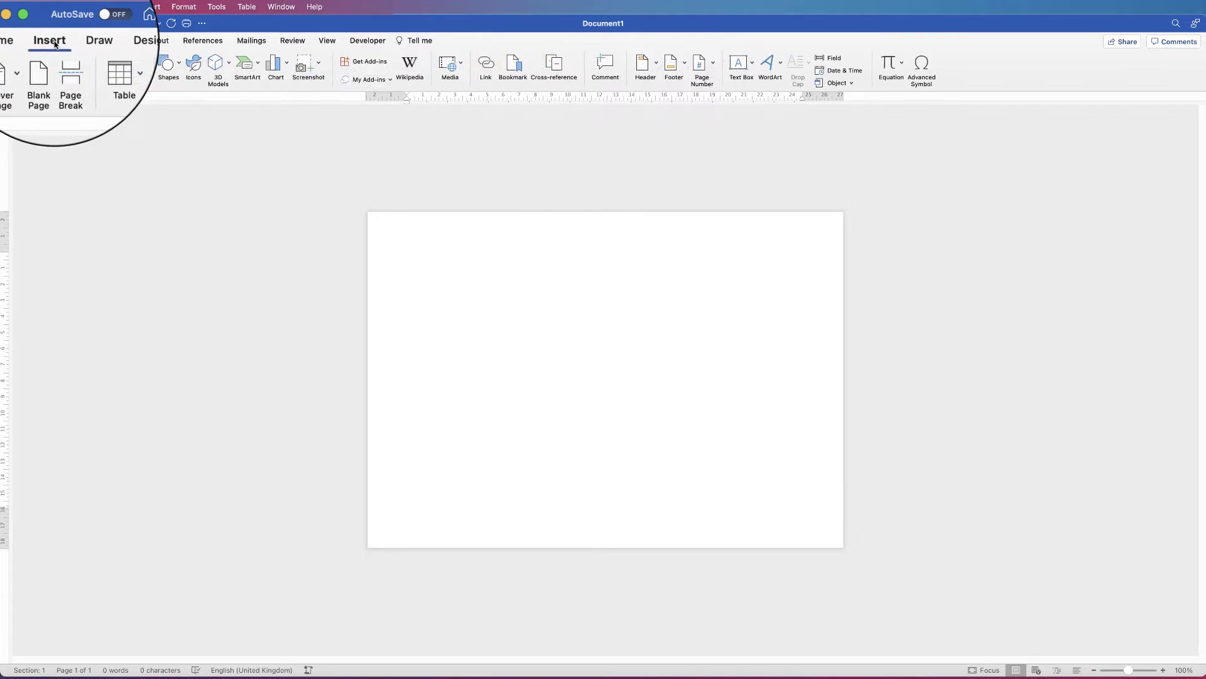
left_click(259, 65)
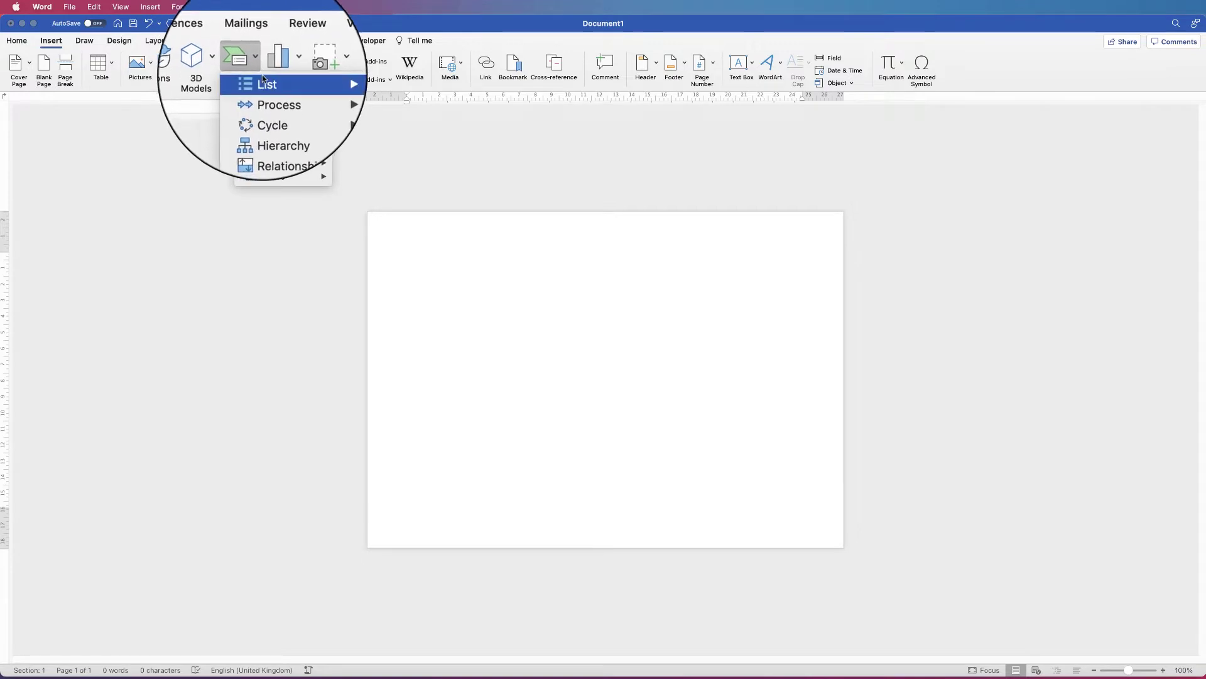
mouse_move(280, 123)
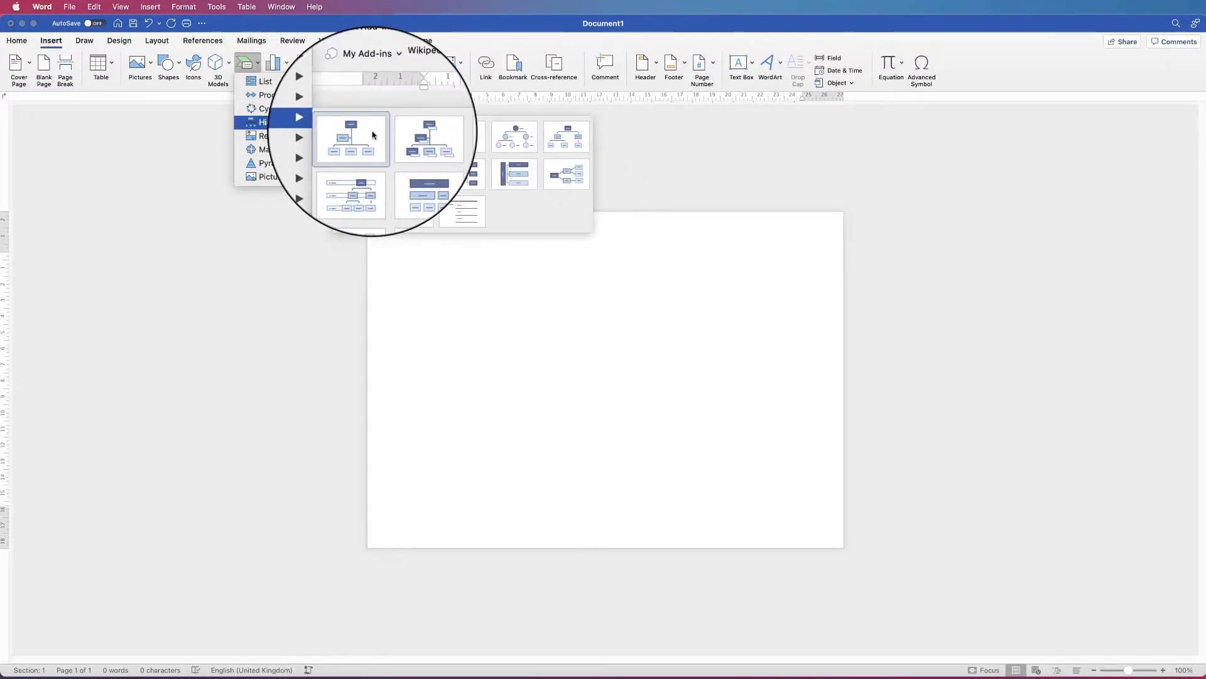
left_click(566, 182)
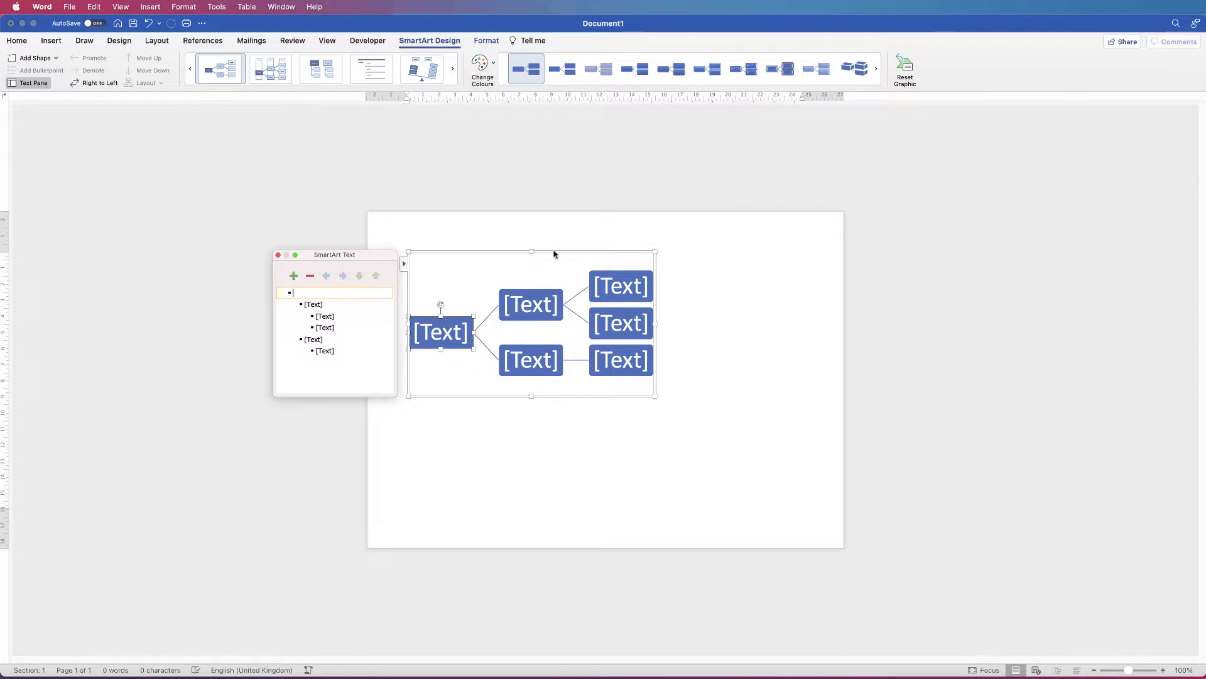
Try to move the hierarchy diagram freely around the page by its frame.
left_click(553, 255)
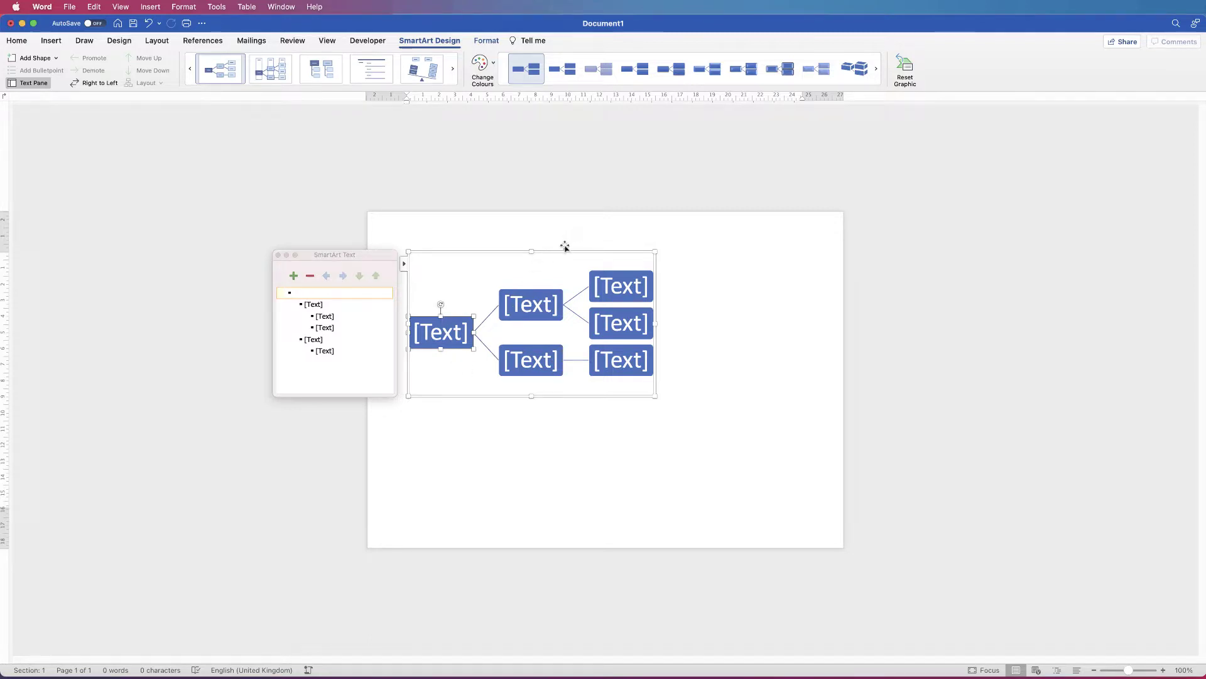
left_click(496, 385)
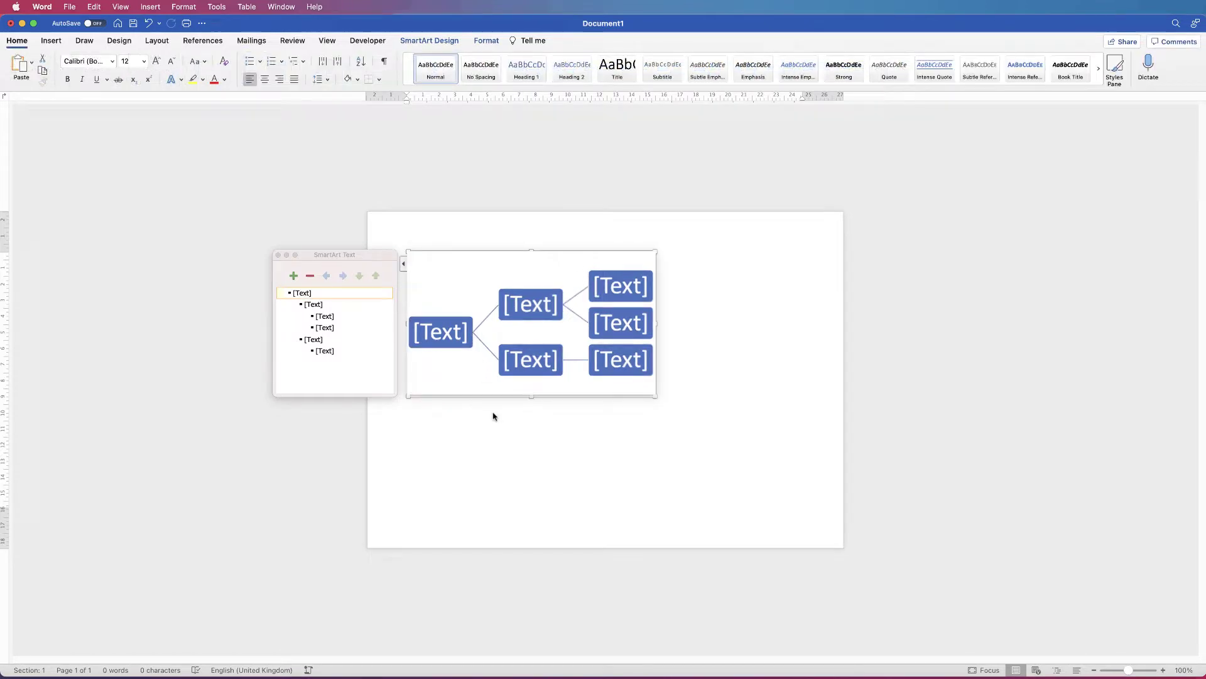
left_click(509, 417)
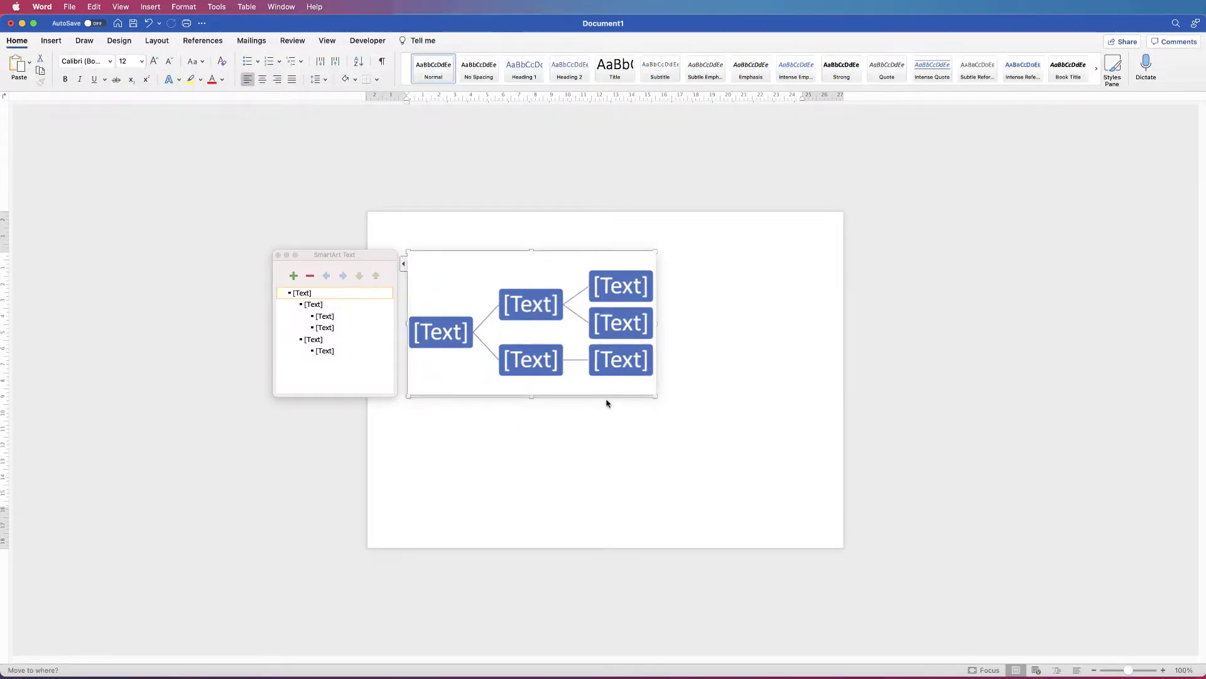
left_click_drag(595, 261, 552, 255)
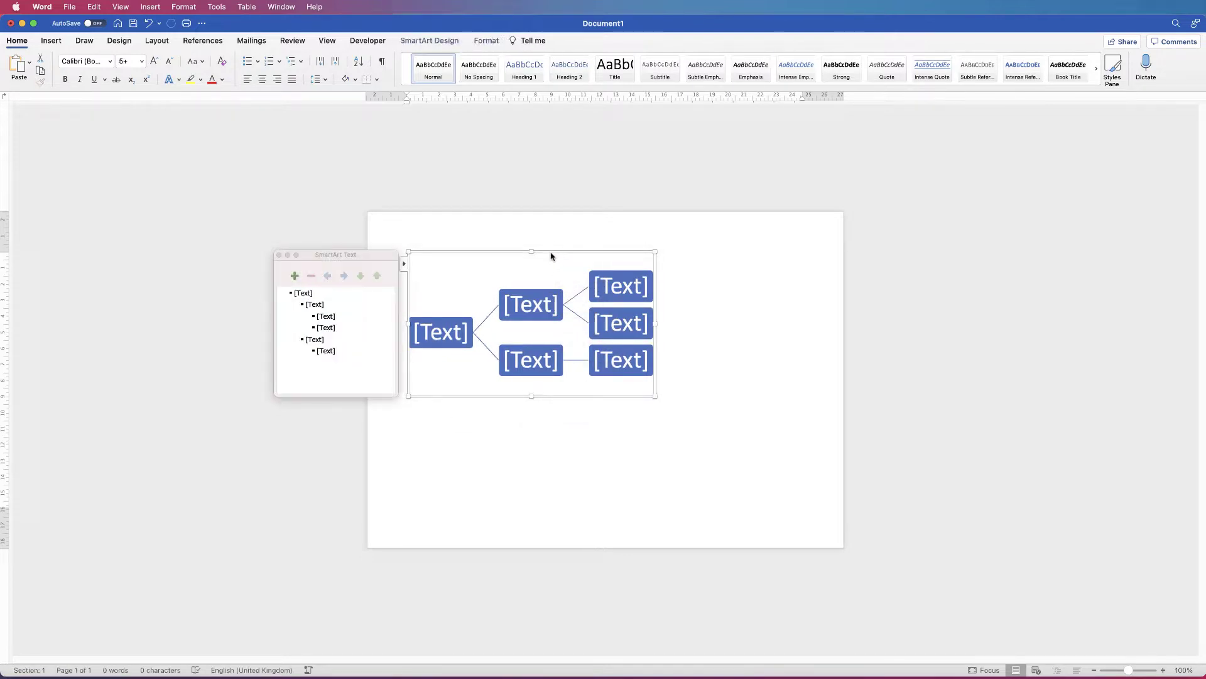
Change the diagram's text wrapping so it floats freely, and move it slightly down the page.
left_click(486, 41)
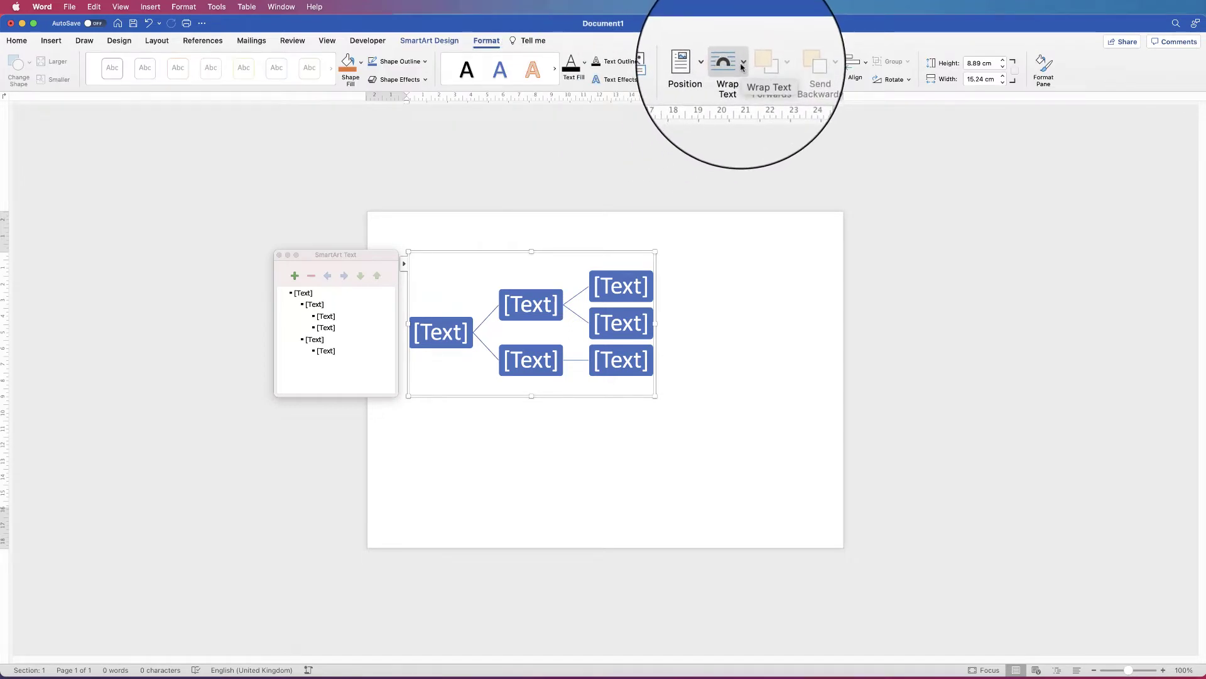
left_click(742, 64)
left_click(764, 176)
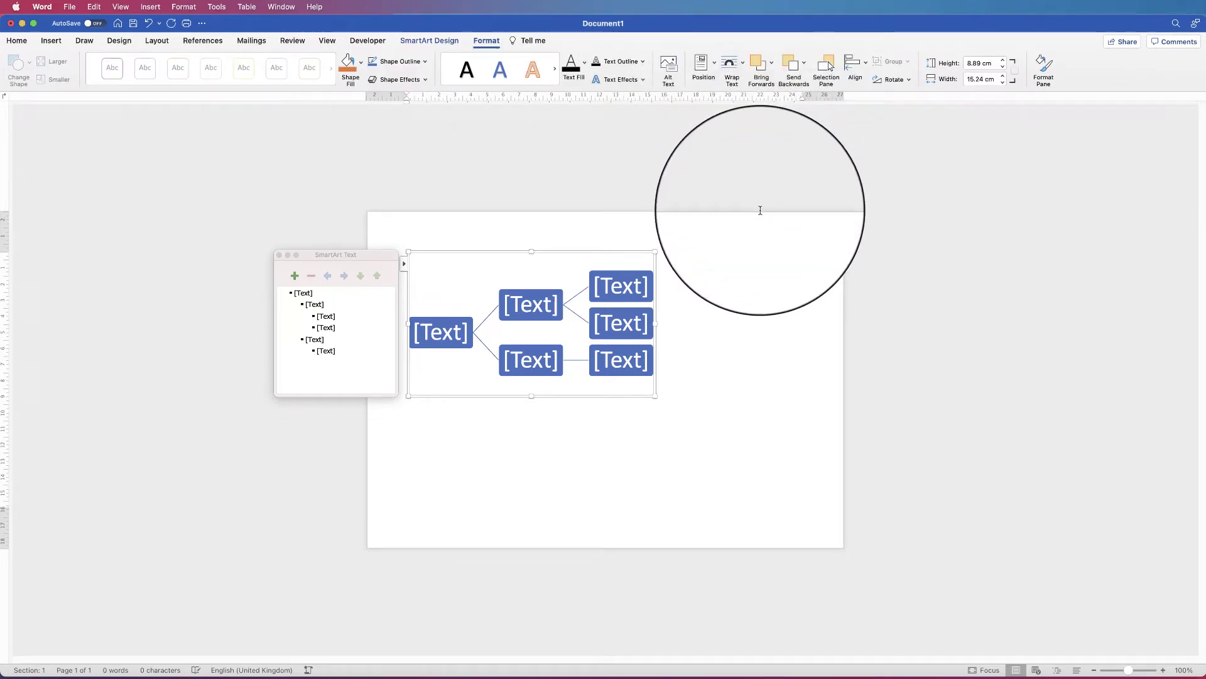
left_click_drag(569, 251, 578, 291)
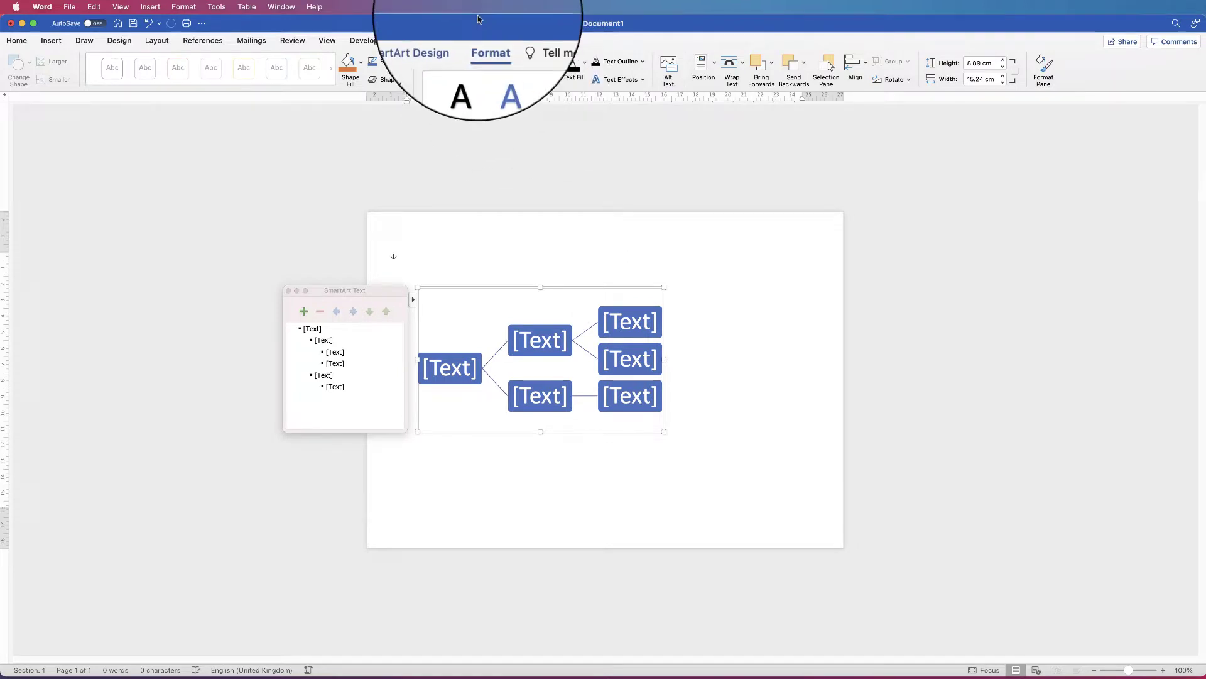
Align the diagram vertically to the middle of the margins, then hide and show its SmartArt text pane.
left_click(866, 66)
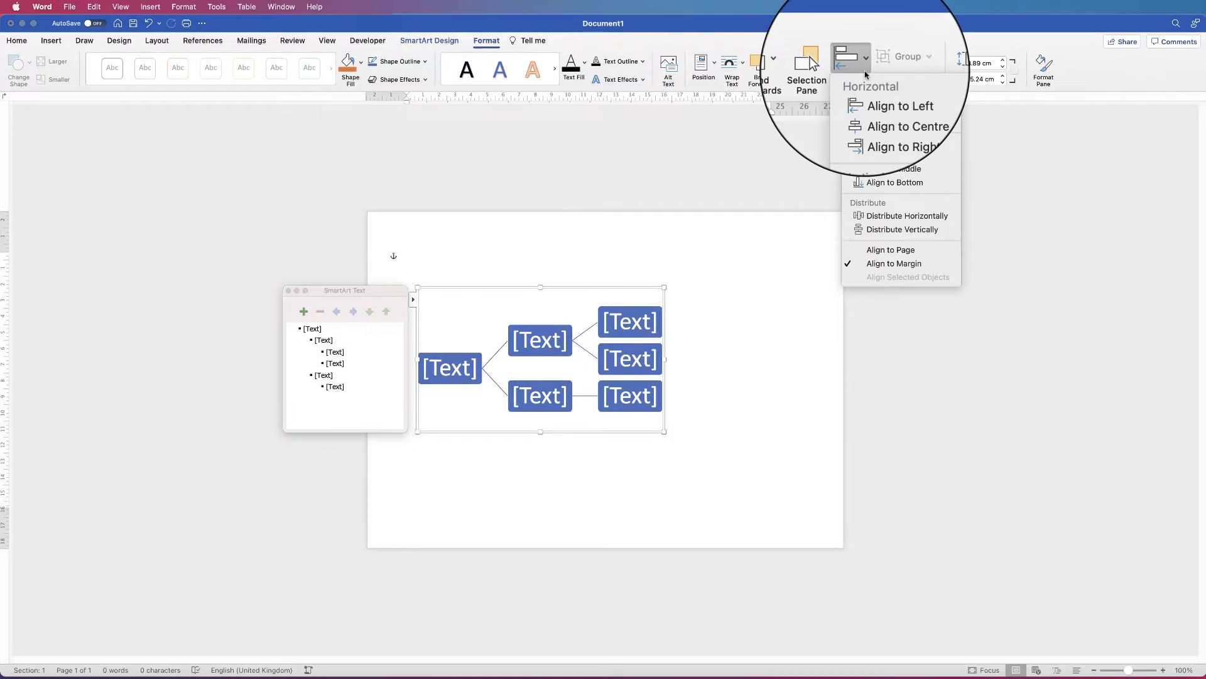
left_click(880, 171)
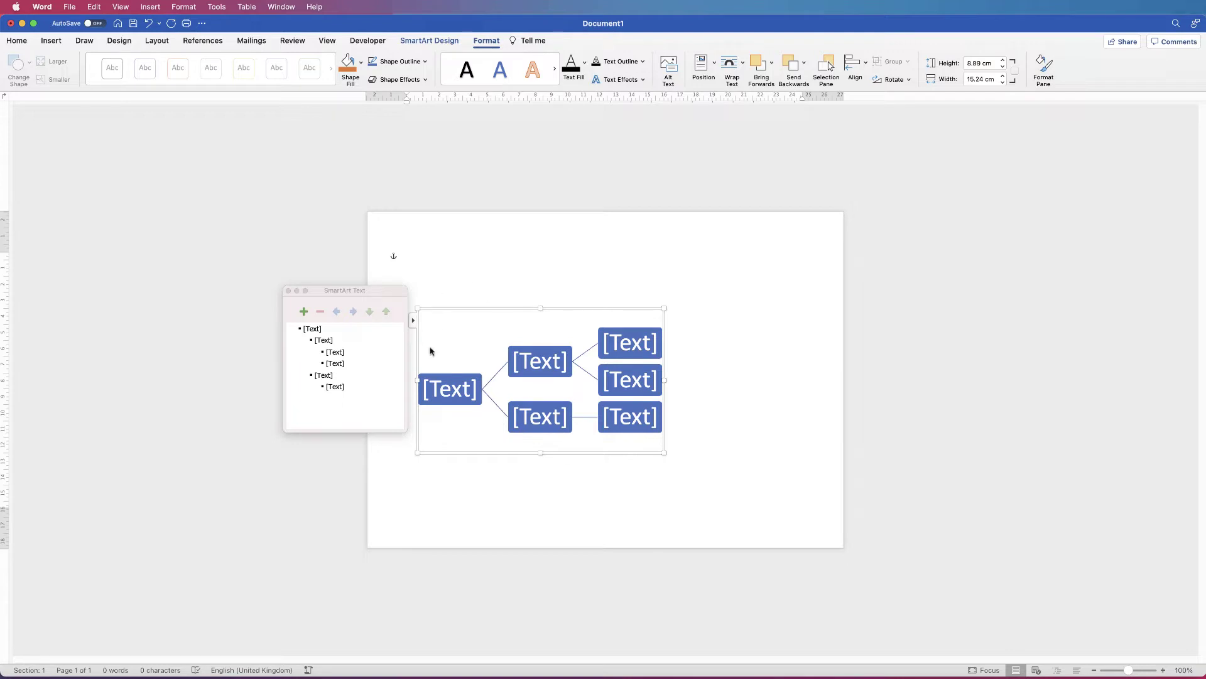
left_click(413, 322)
left_click(414, 322)
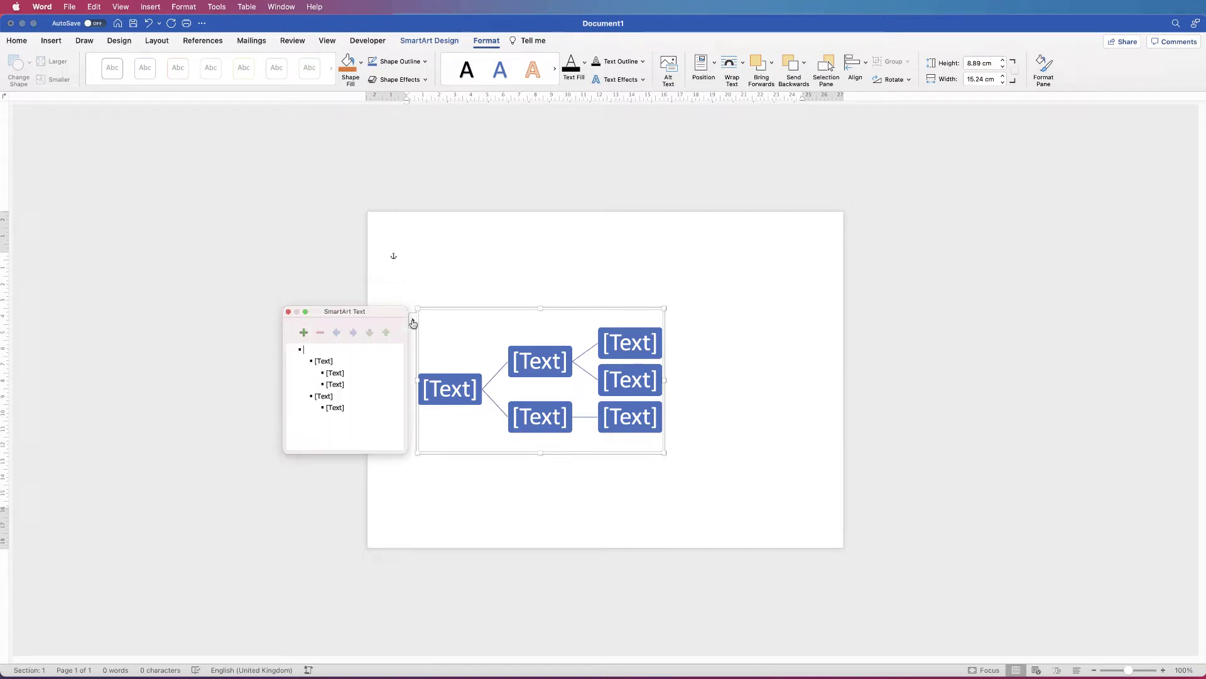
Label the first-level box FIRST BOX and the two second-level boxes SECOND BOX and THIRD BOX.
left_click(305, 350)
left_click(453, 391)
left_click(446, 390)
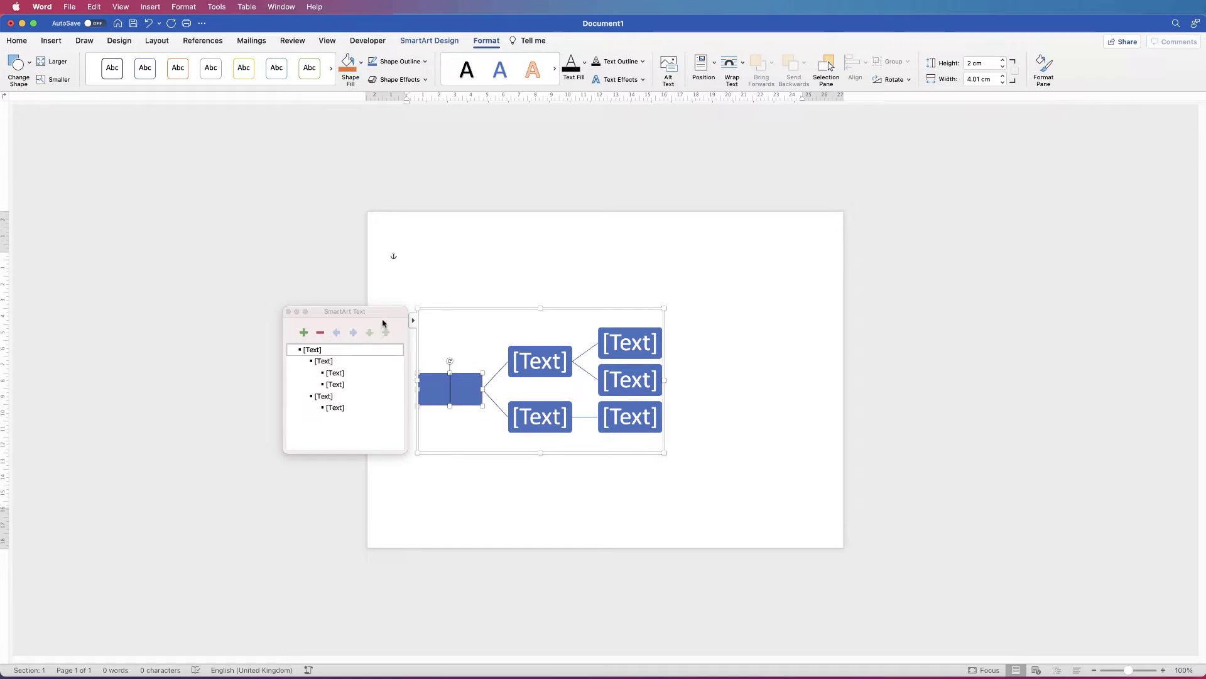
type("FIRST BOX")
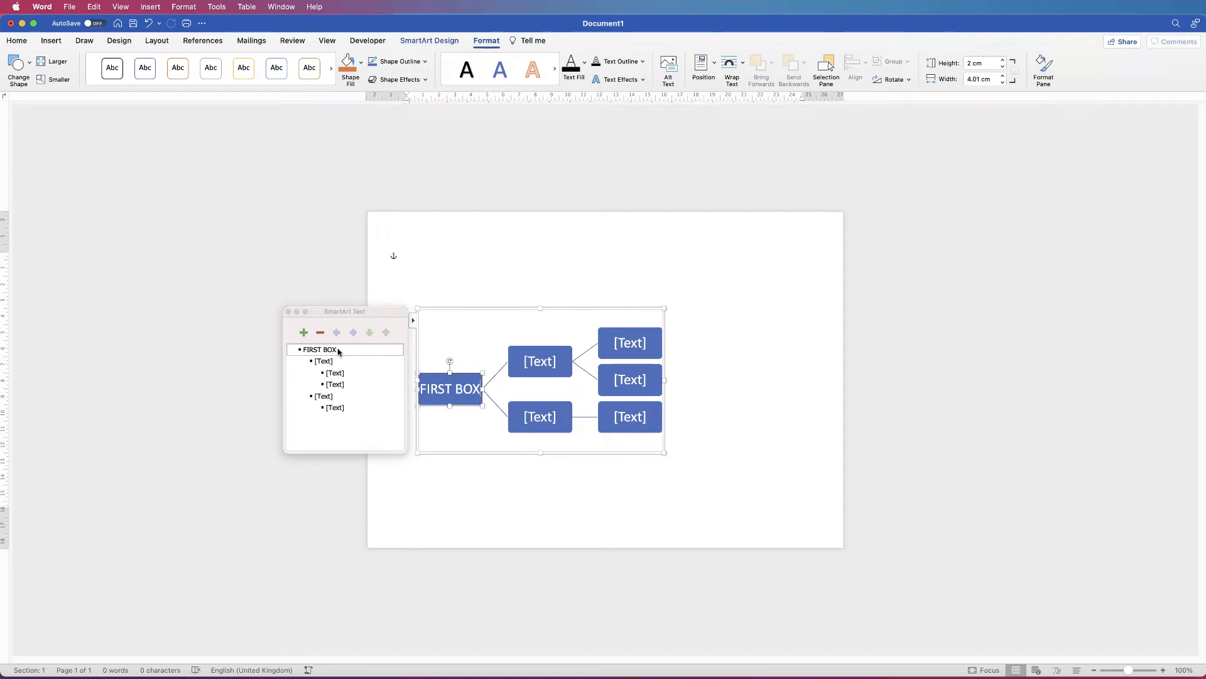
left_click(568, 363)
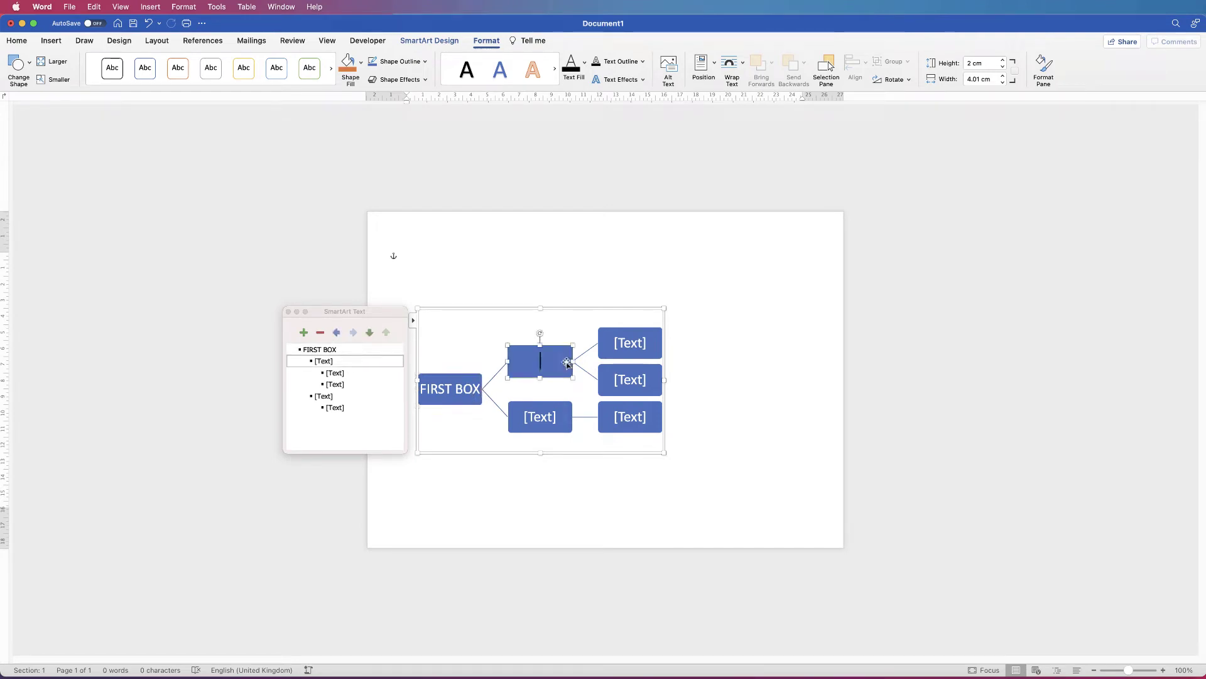
type("SECOND BOXTHIRD BOX")
Label the three third-level boxes FORTH BOX, FIFTH BOX and SIXTH BOX from the top down.
left_click(630, 343)
type("FORTH BOX")
left_click(631, 380)
type("FIFTH BOX")
left_click(651, 425)
type("SIXTH BOX")
left_click(584, 433)
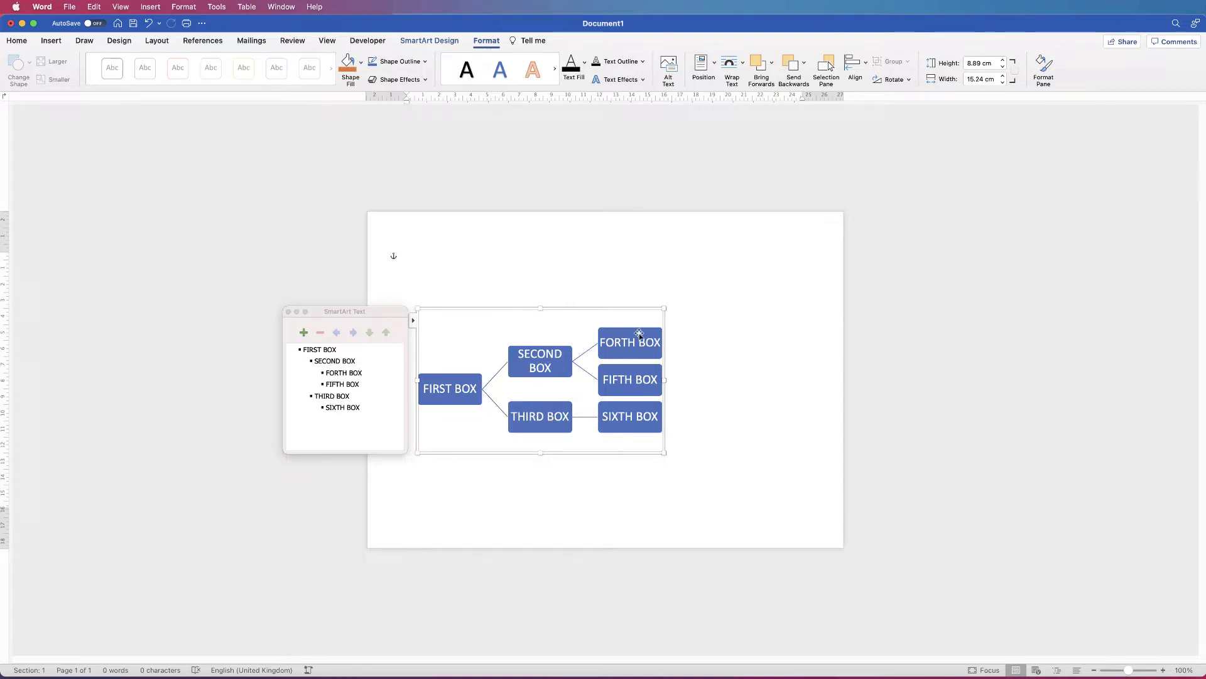
Delete FORTH BOX and add two blank boxes below FIFTH BOX on the same level.
left_click(637, 354)
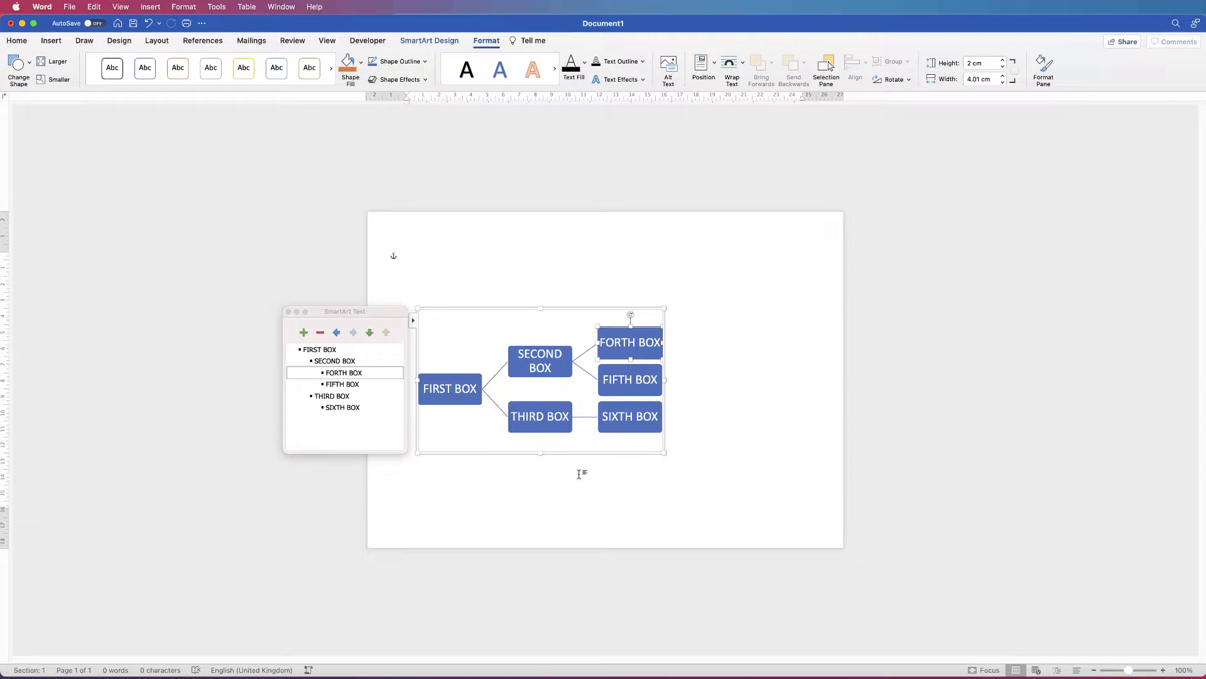
key("Delete")
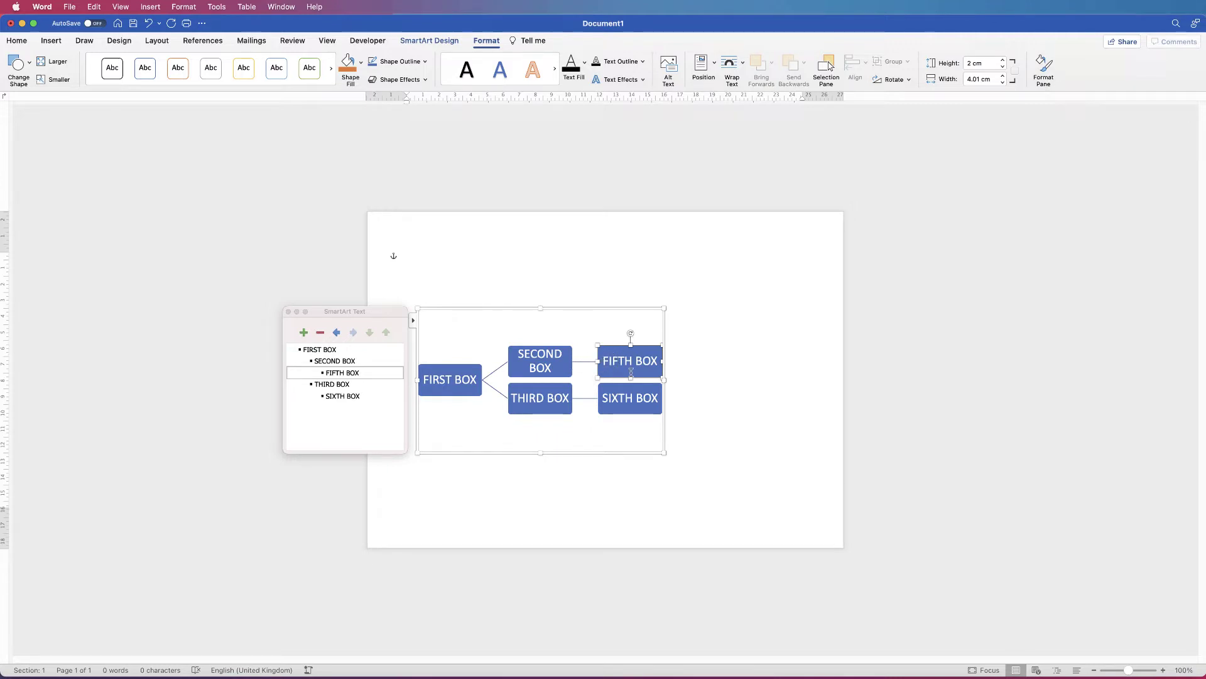
left_click(304, 333)
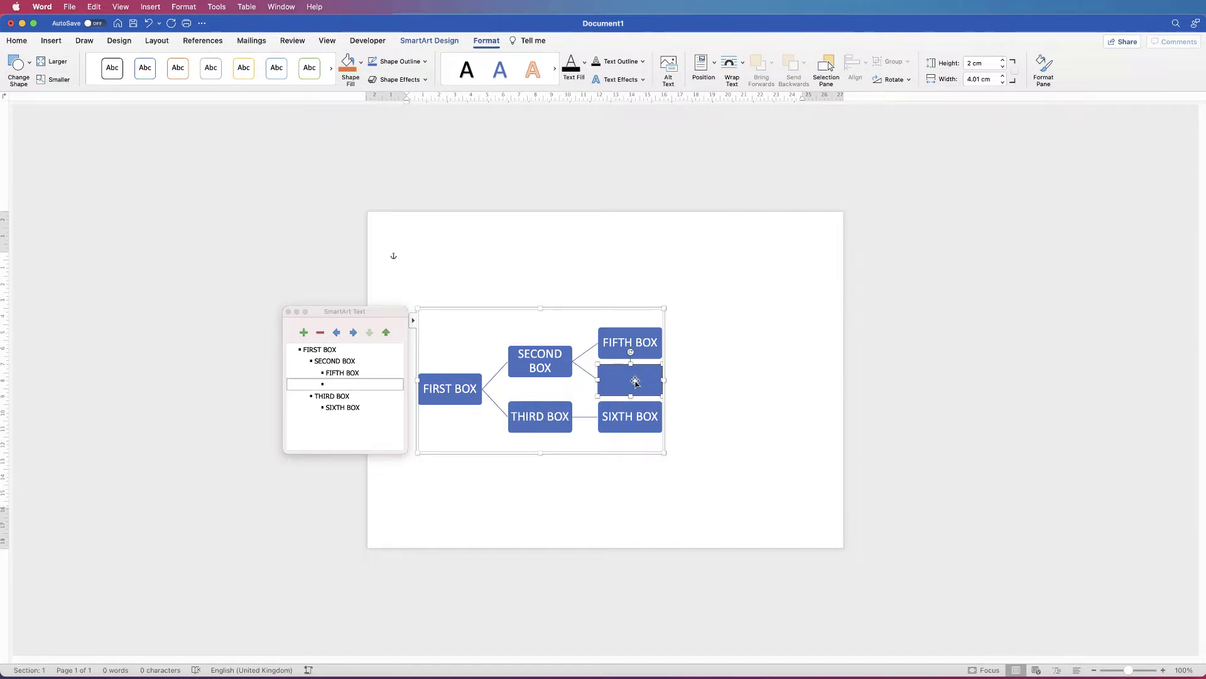
left_click(304, 333)
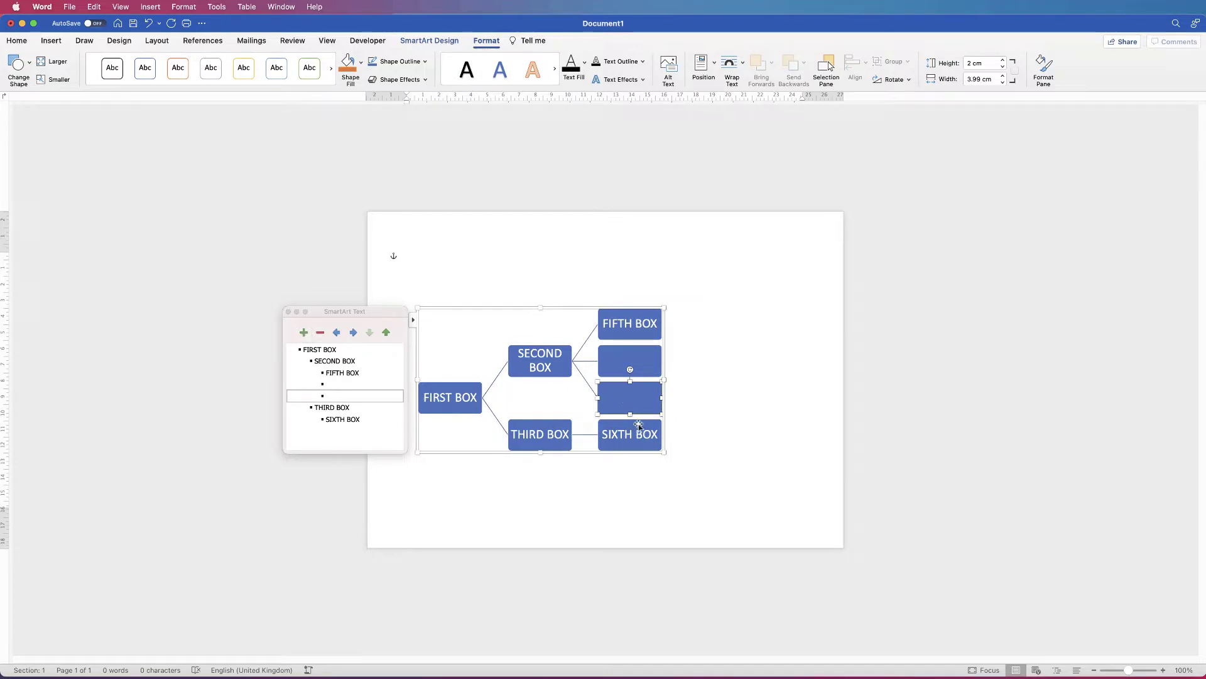
Label the upper blank box FORTH BOX and move it above FIFTH BOX in the order.
type("FORTH BOX")
left_click(387, 333)
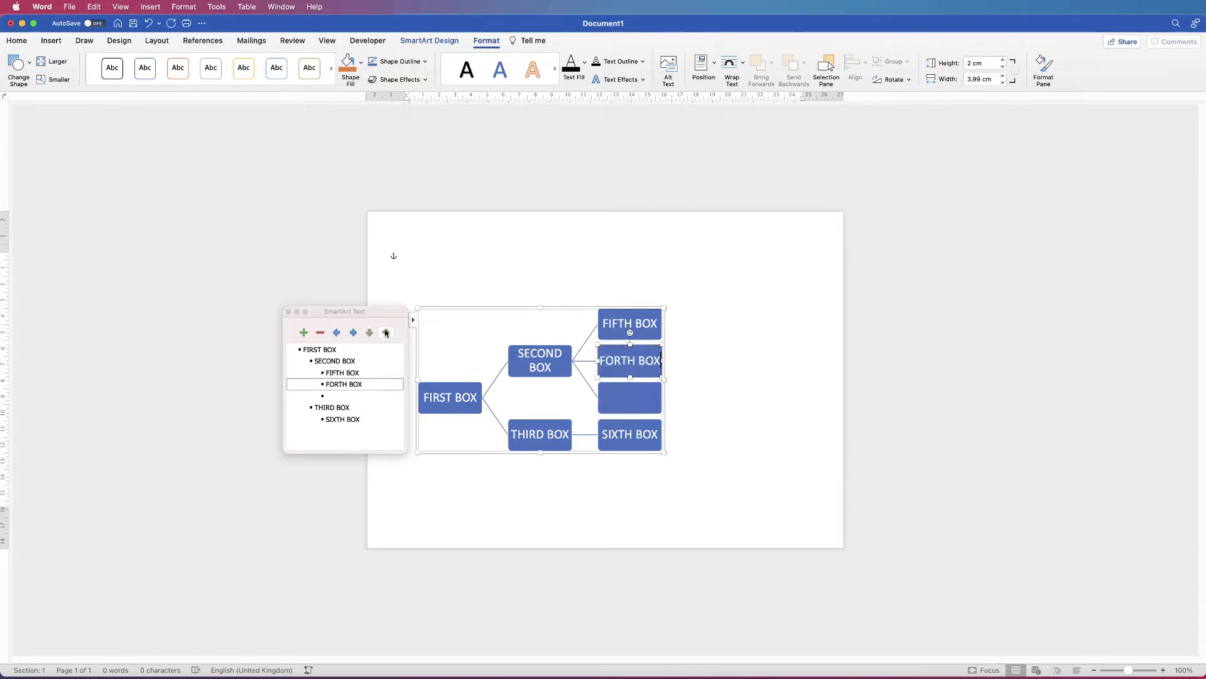
left_click(386, 333)
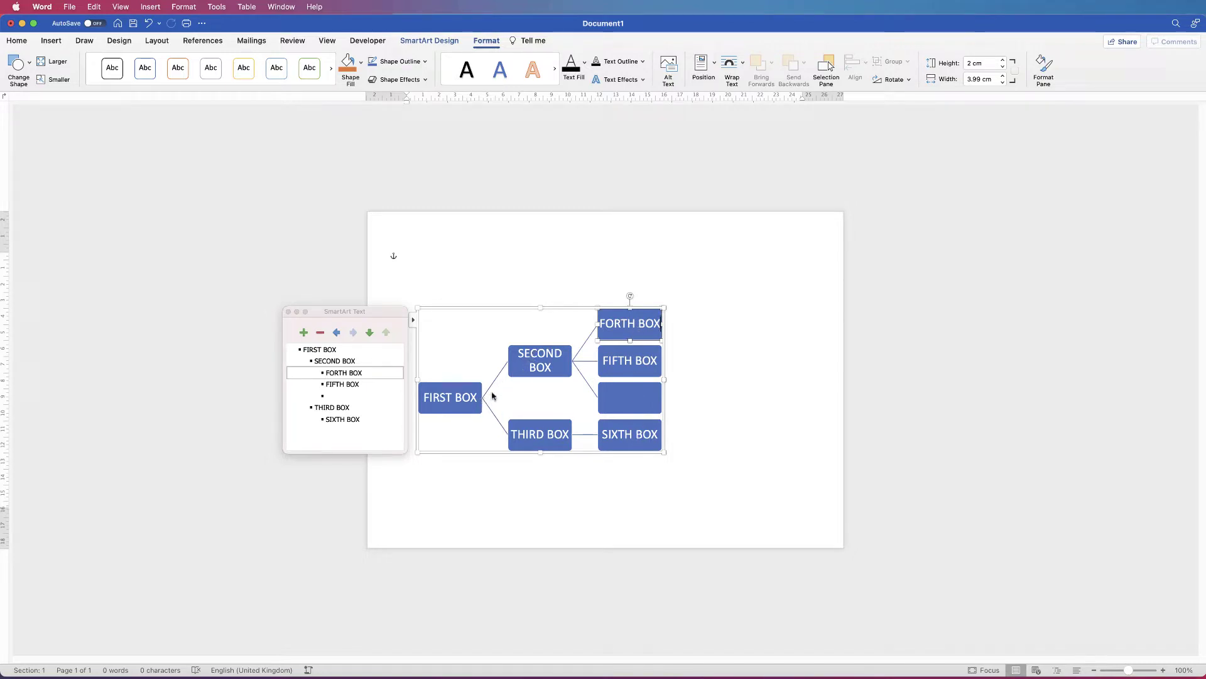
Add a blank second-level box after SECOND BOX and a blank fourth-level box branching from FORTH BOX.
left_click(521, 363)
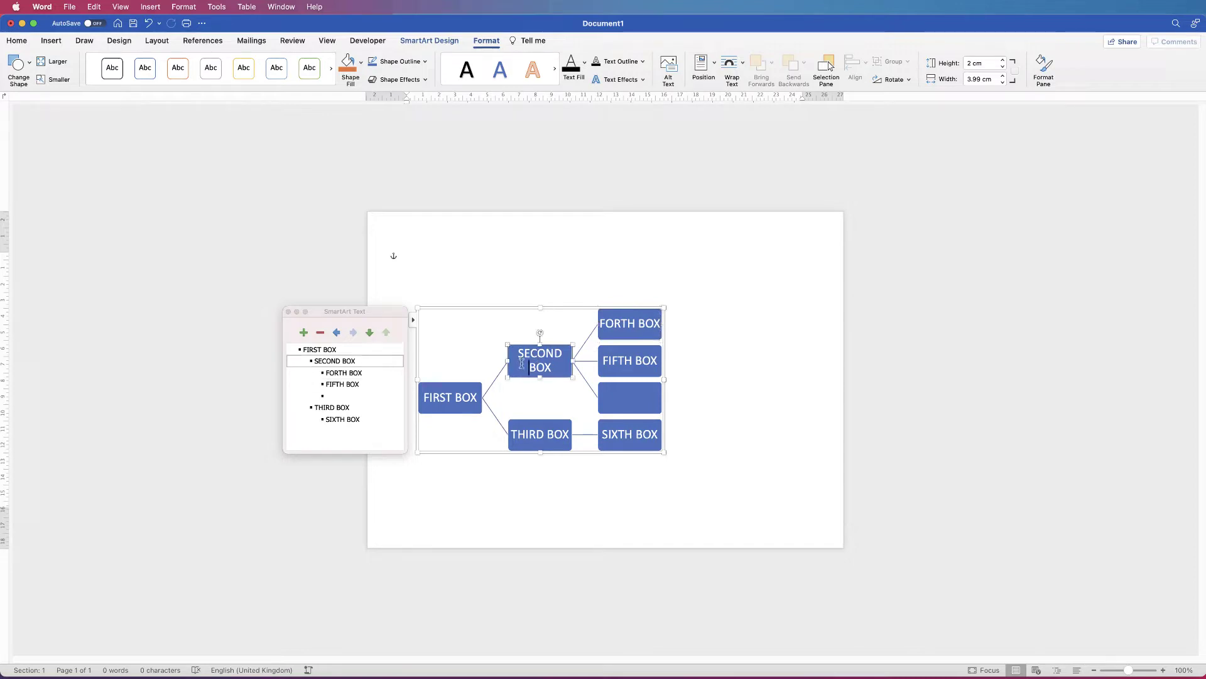
left_click(303, 333)
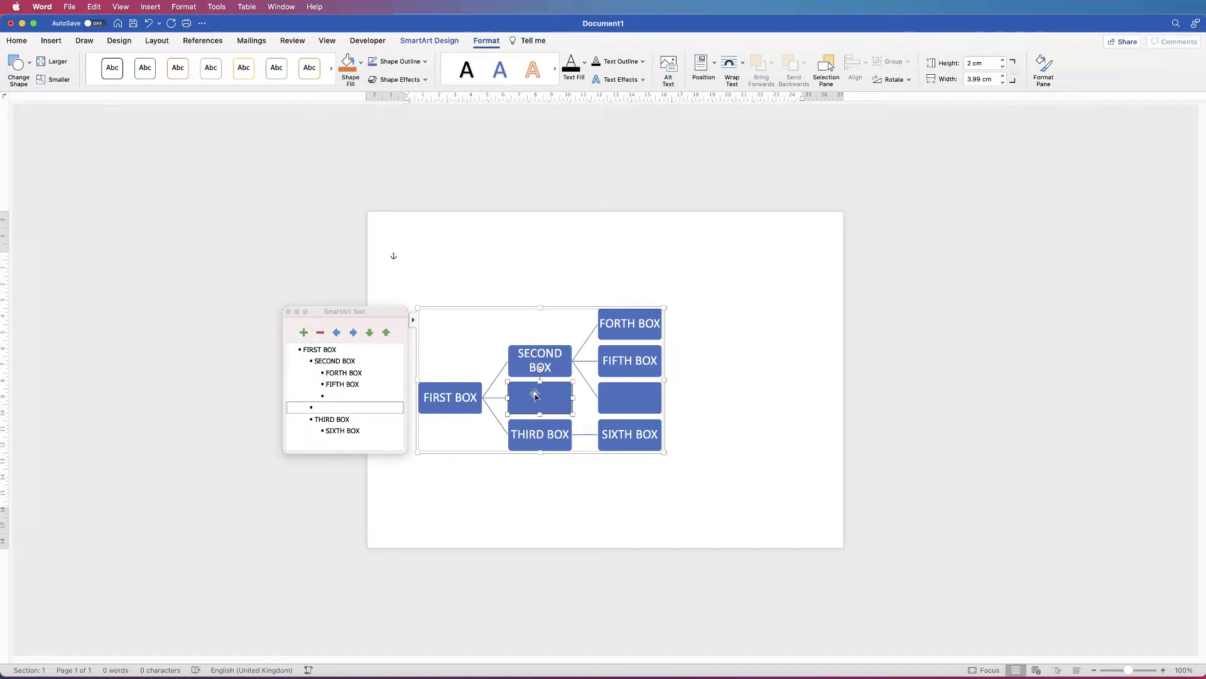
left_click(648, 335)
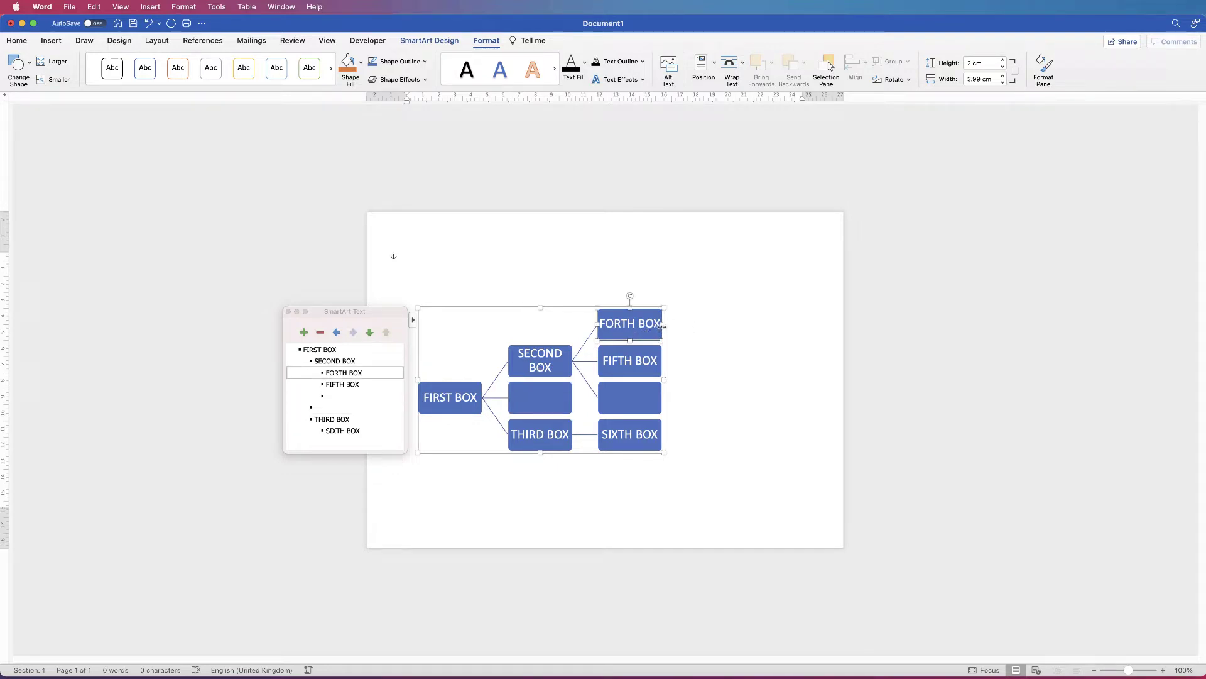
left_click(304, 333)
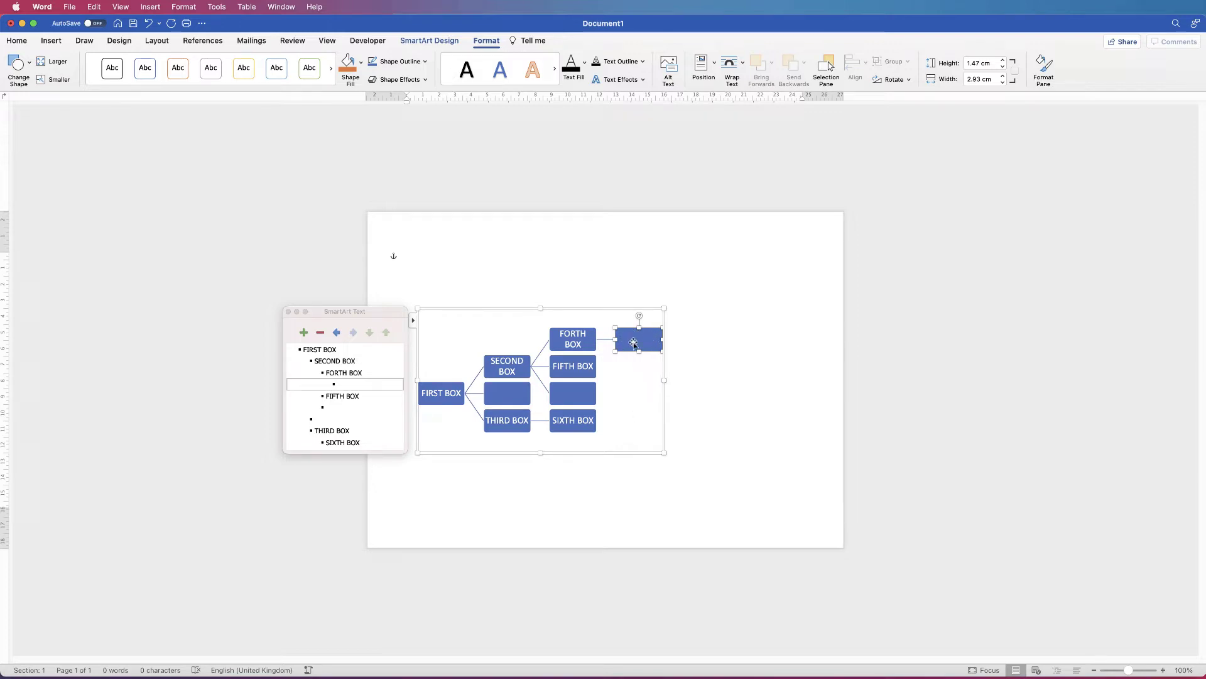
Add a second blank fourth-level box under FORTH BOX with the Add Shape command.
left_click(428, 43)
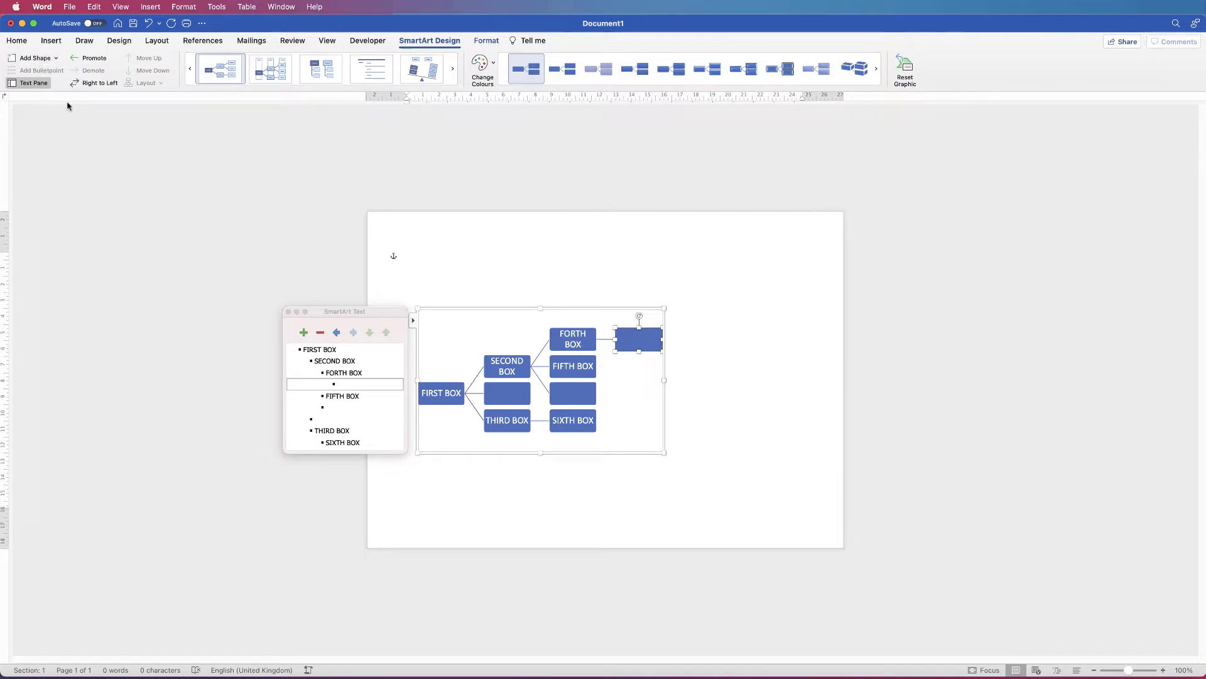
left_click_drag(314, 361, 370, 366)
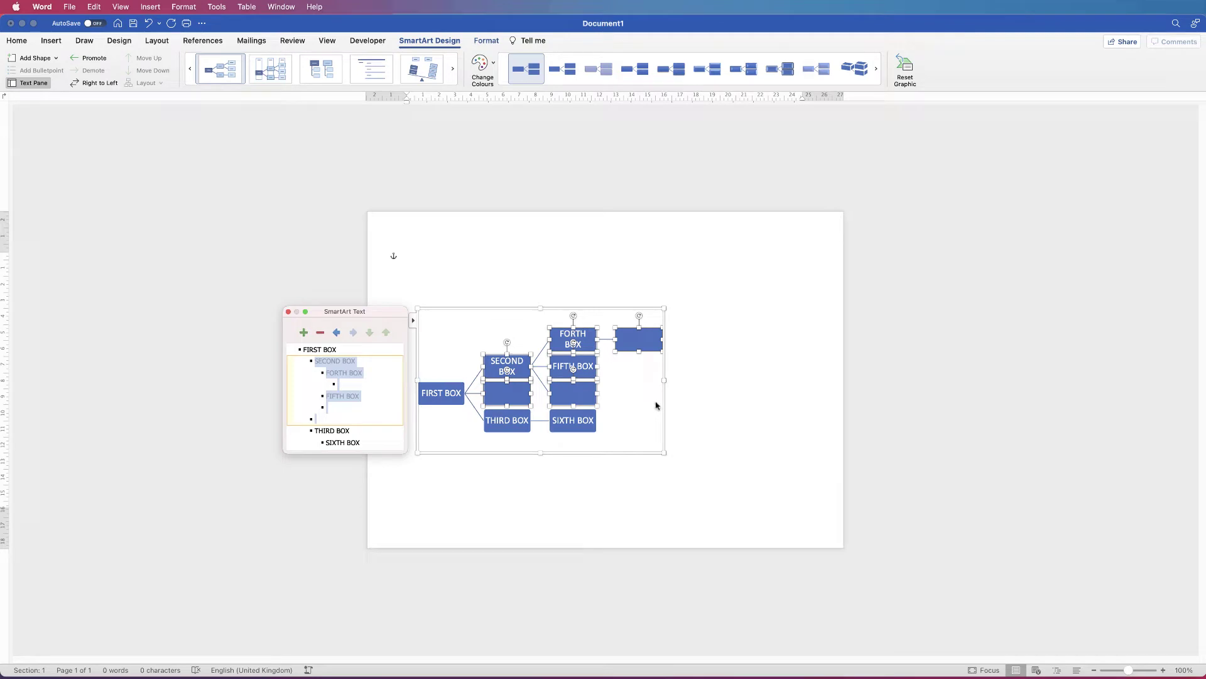
left_click(650, 405)
left_click(627, 412)
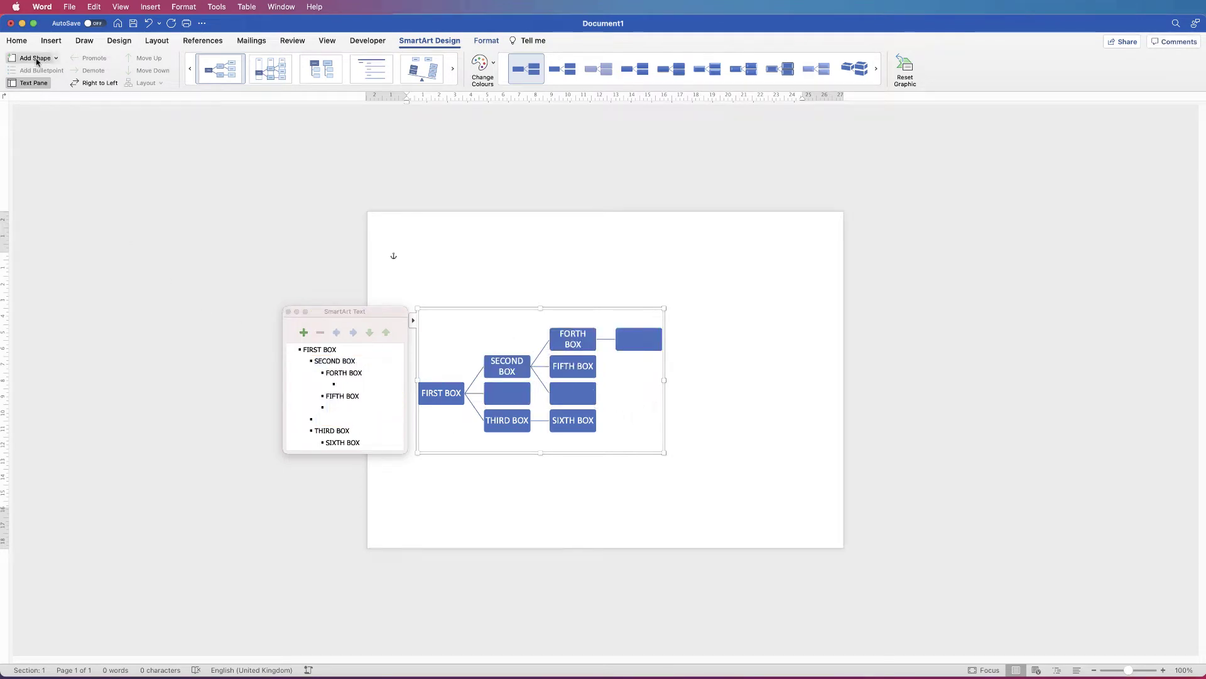
left_click(626, 340)
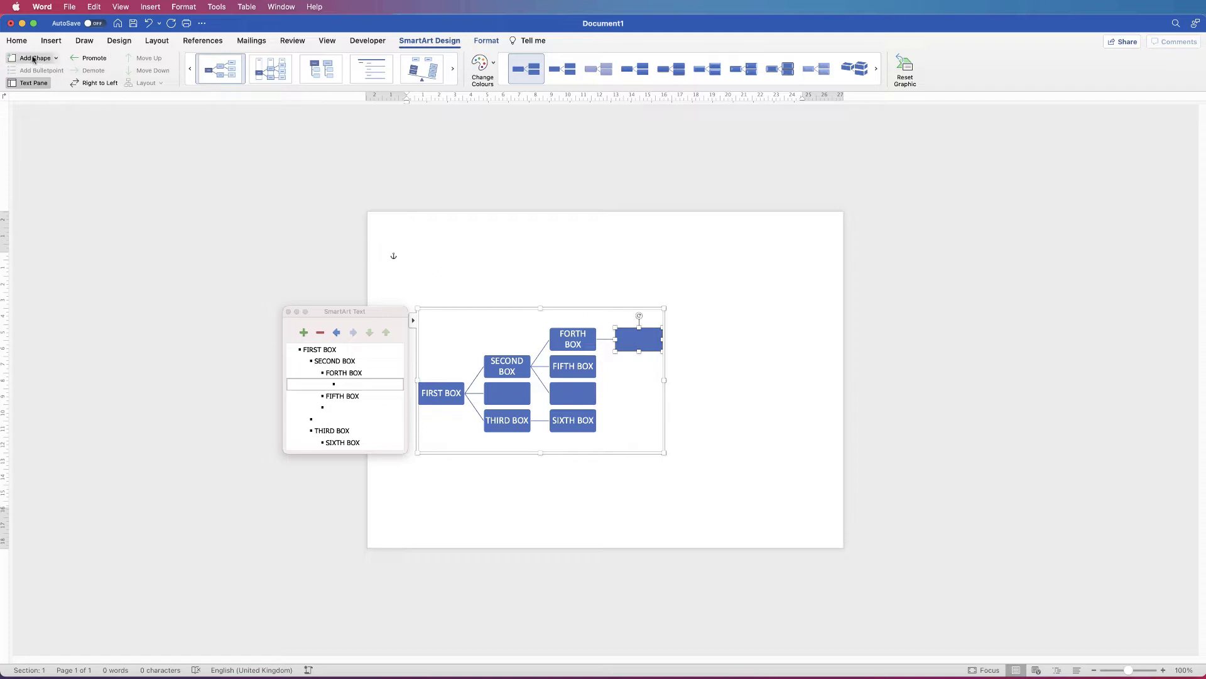
left_click(35, 58)
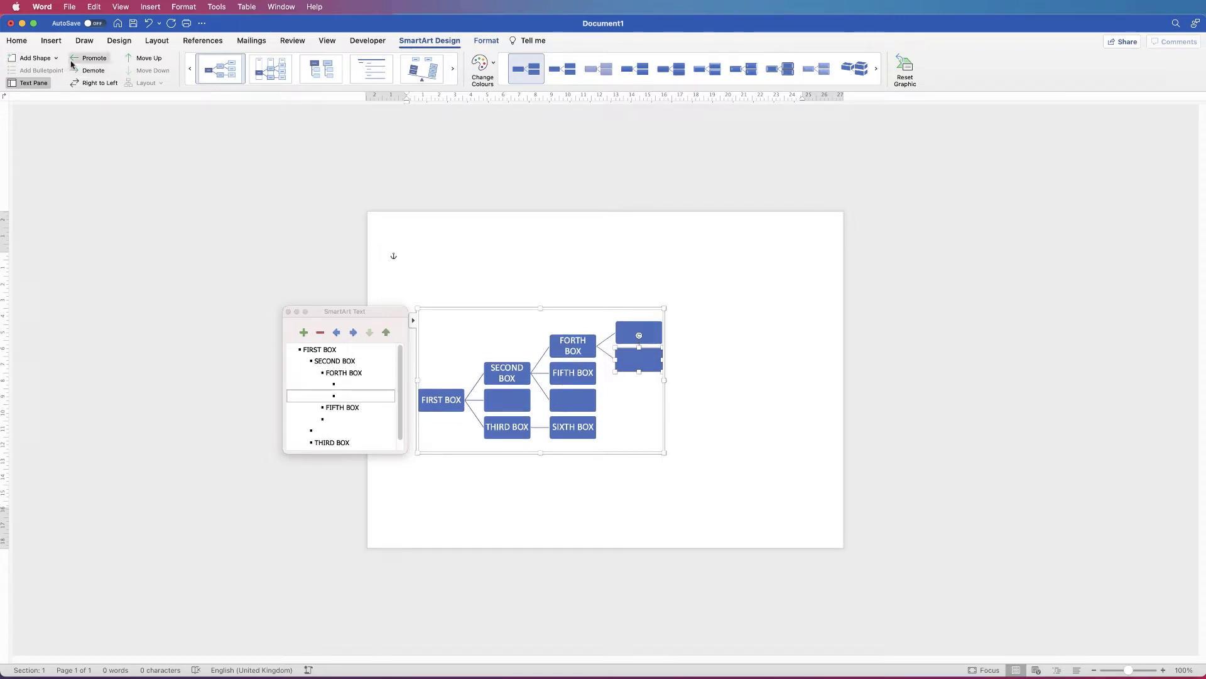
Undo the addition of the second blank fourth-level box under FORTH BOX.
key("super+z")
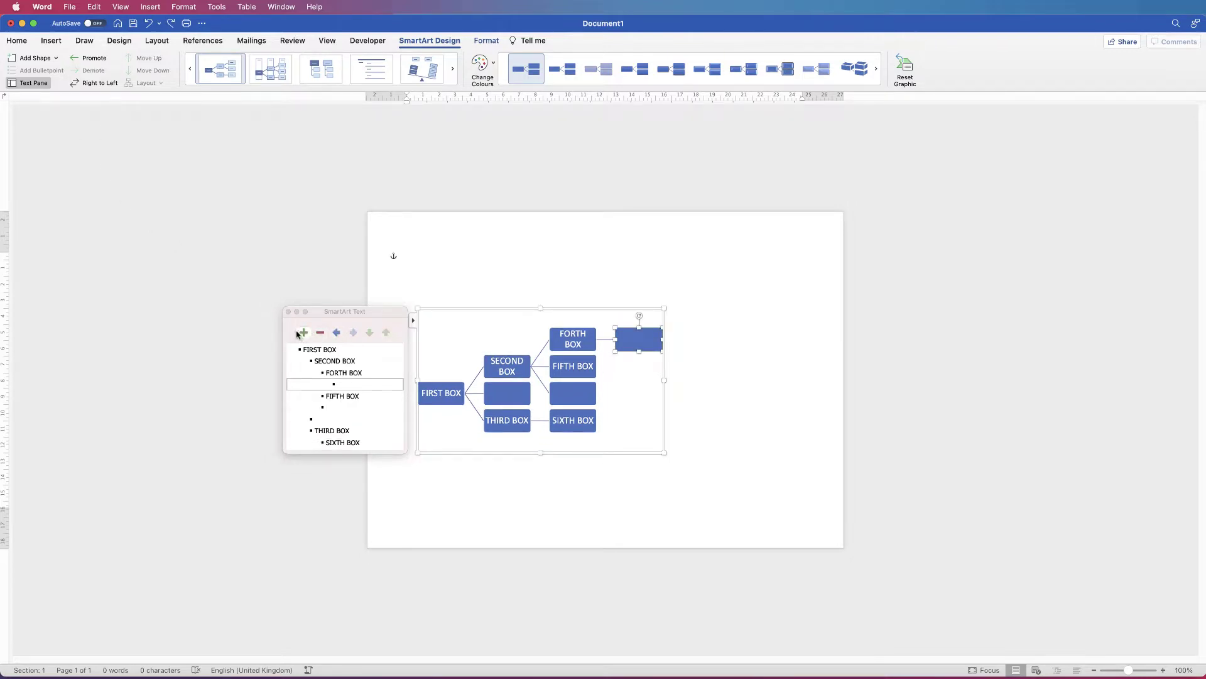
Promote FIFTH BOX to the second level and demote it back to the third level.
left_click(581, 369)
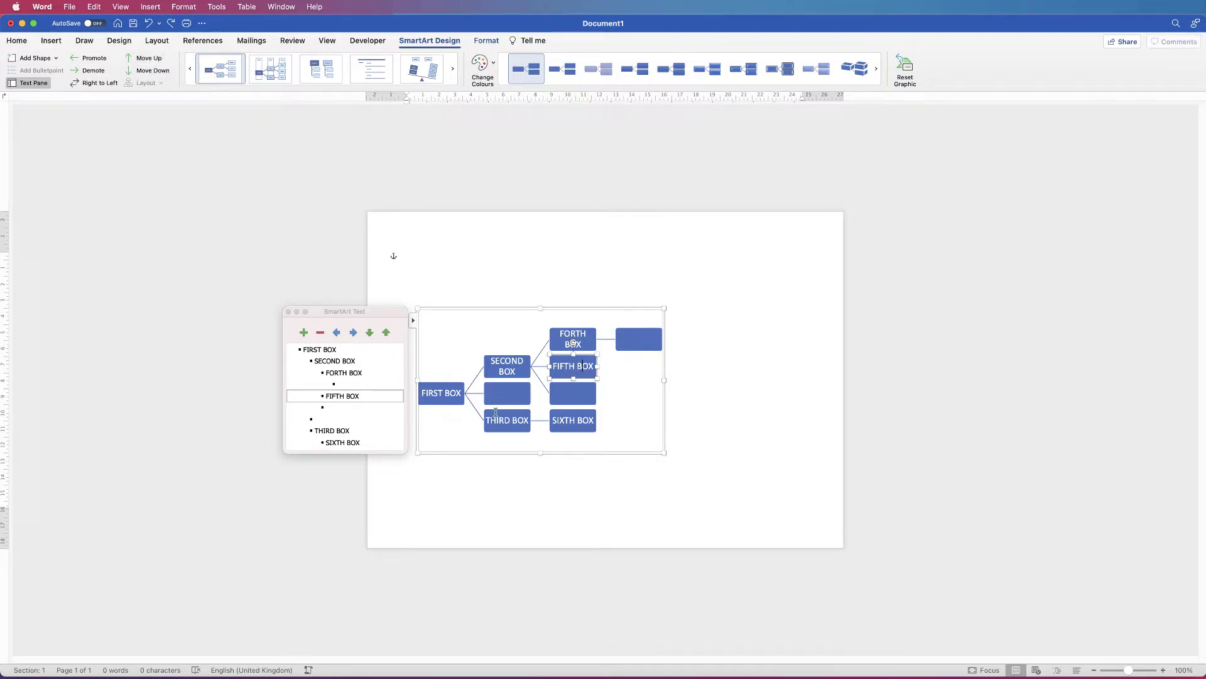
left_click(91, 58)
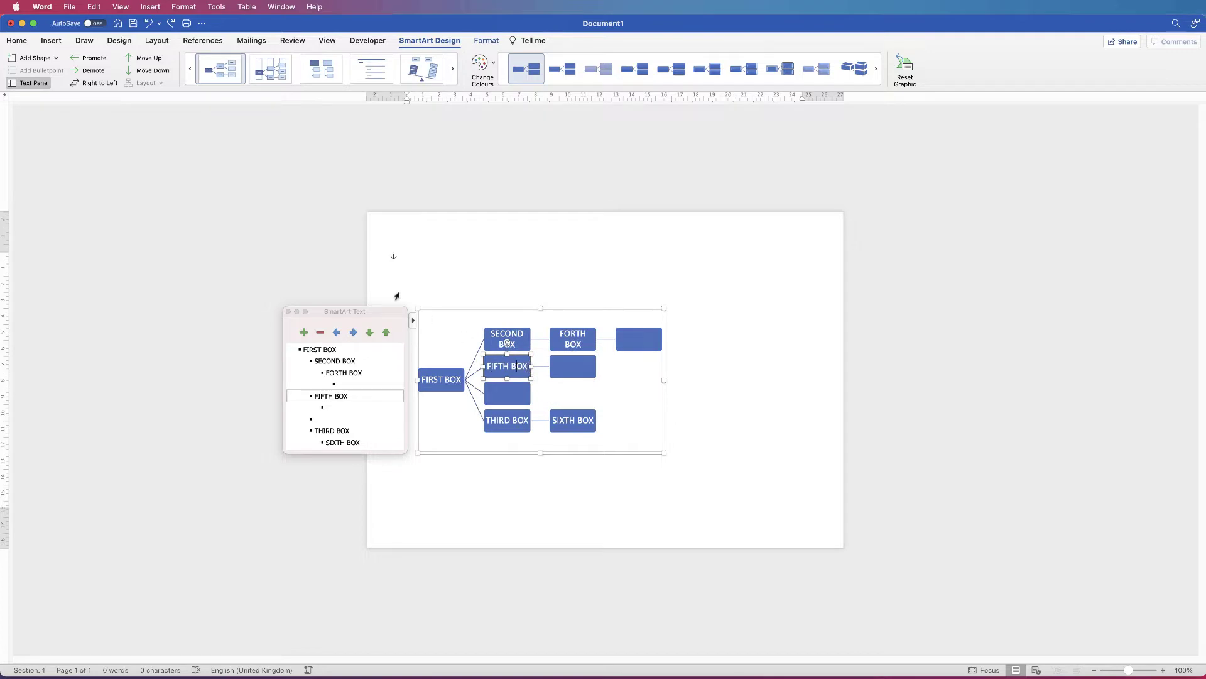
left_click(91, 71)
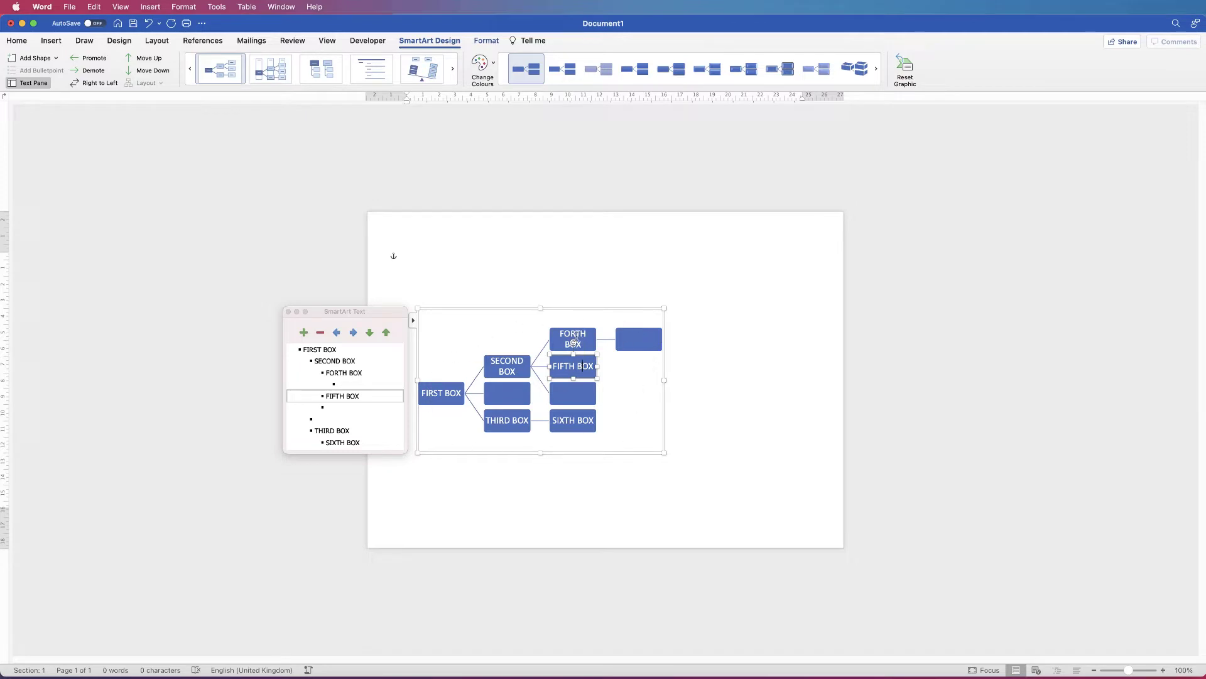
Set the font of the text in all the chart's boxes to Aharoni.
left_click(300, 353)
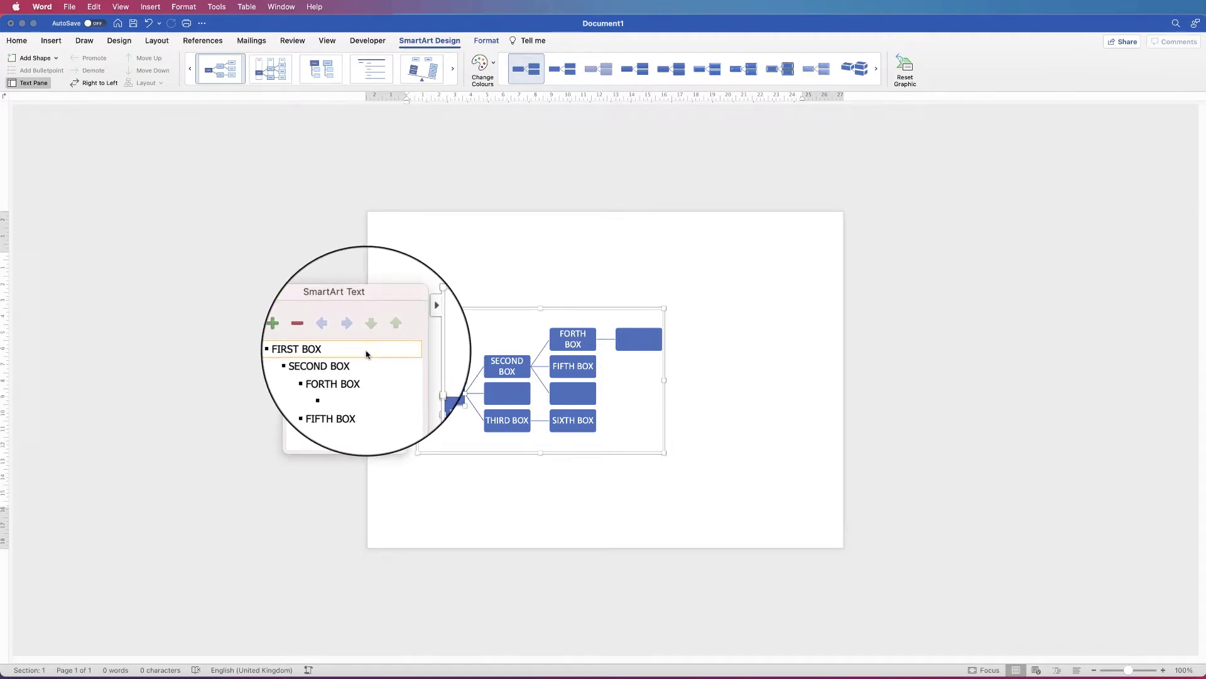
key("super+a")
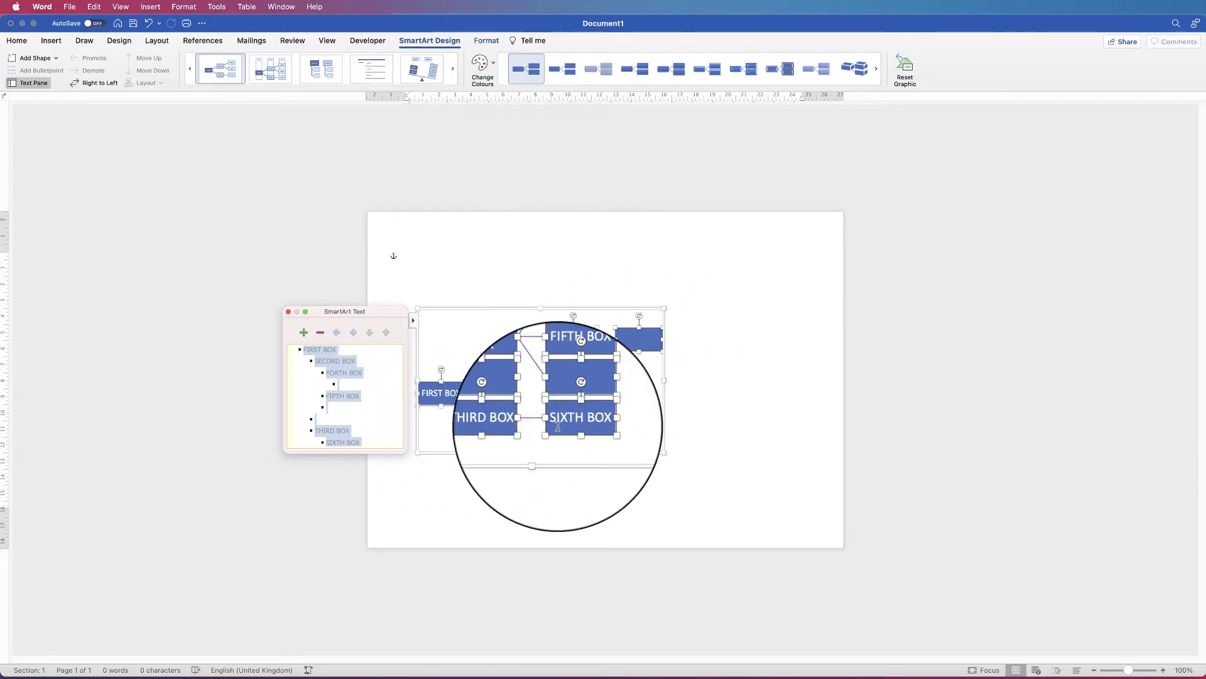
left_click(17, 41)
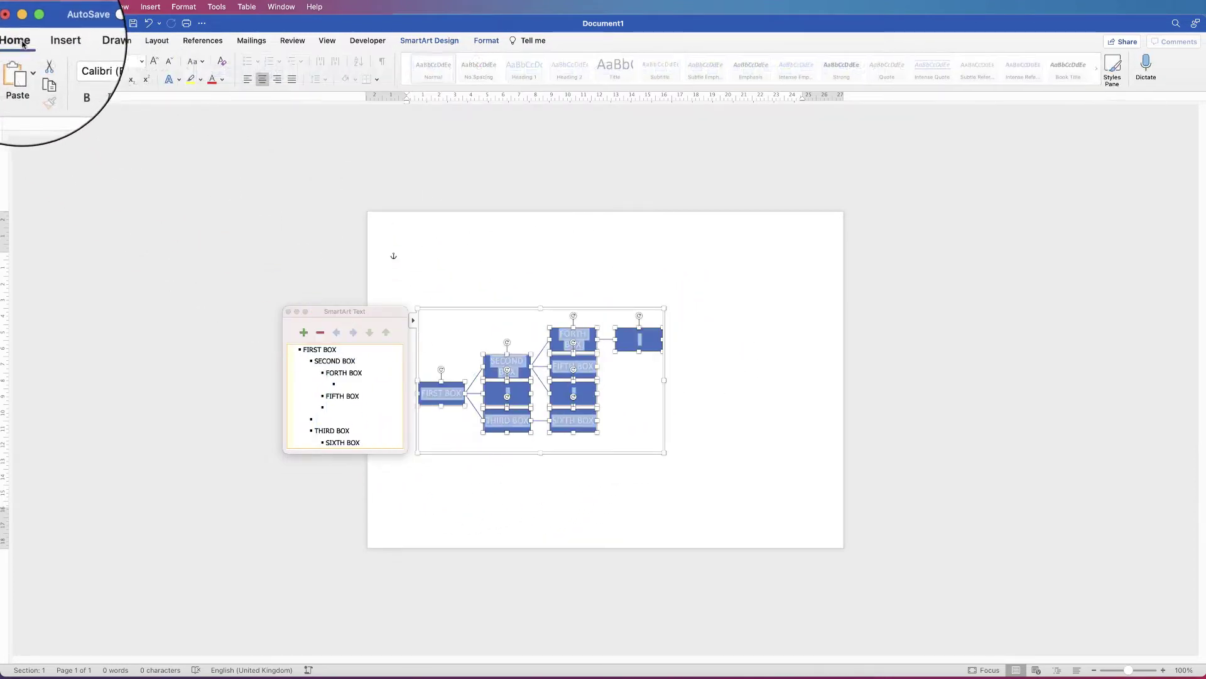
left_click(109, 63)
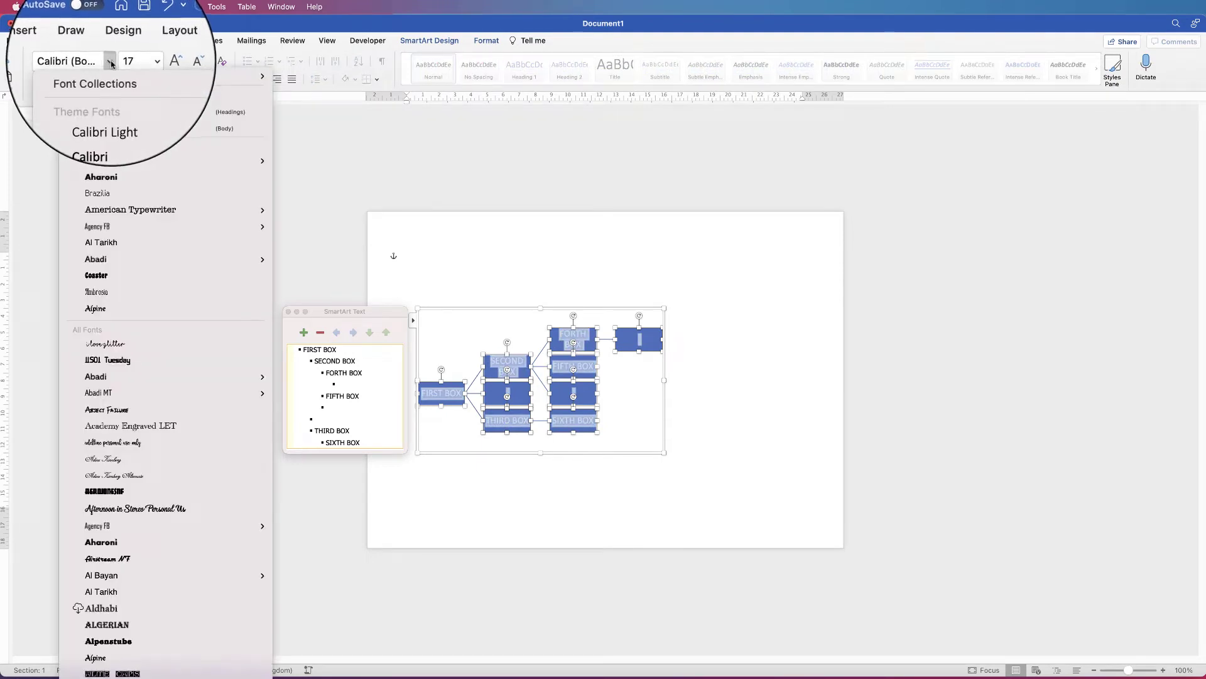
left_click(111, 178)
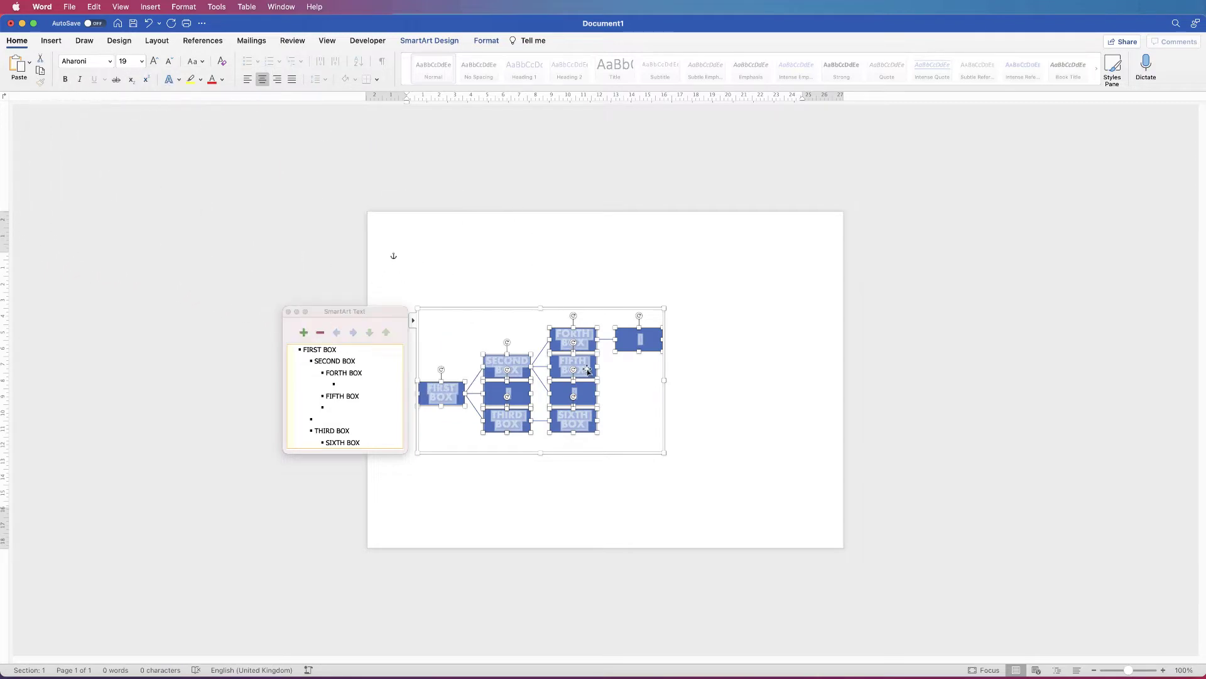
left_click(631, 390)
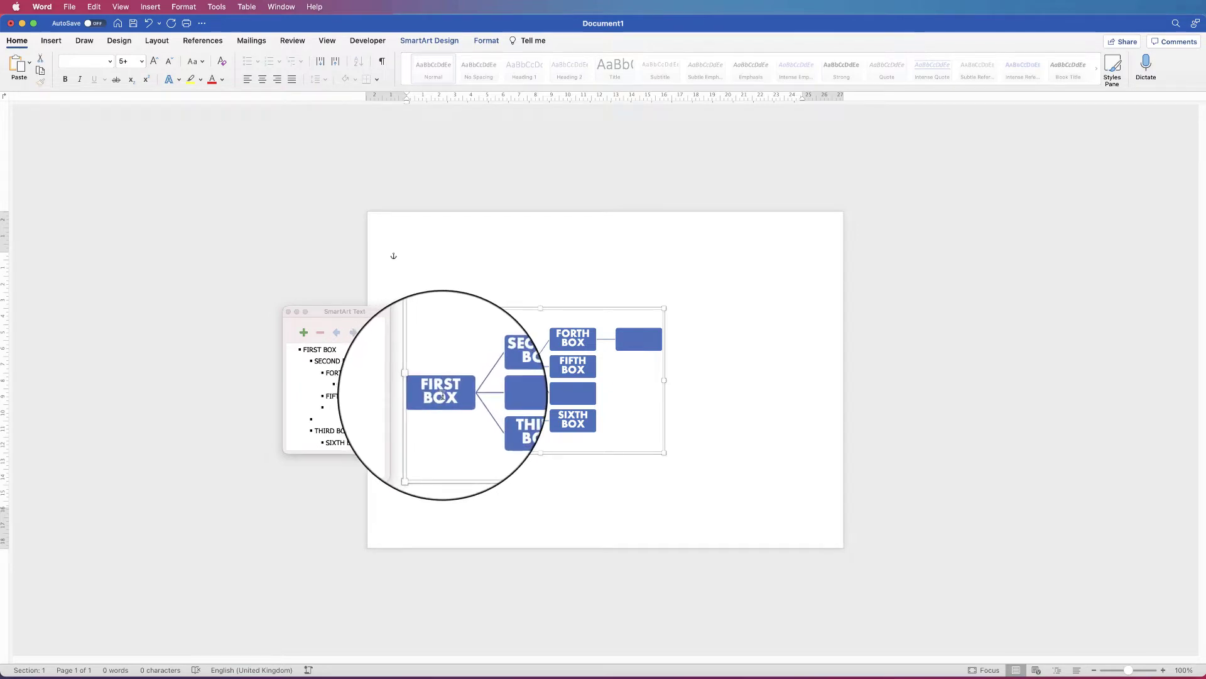
Change the chart's colours to the grey Accent 3 variation with solid-filled boxes.
left_click(429, 41)
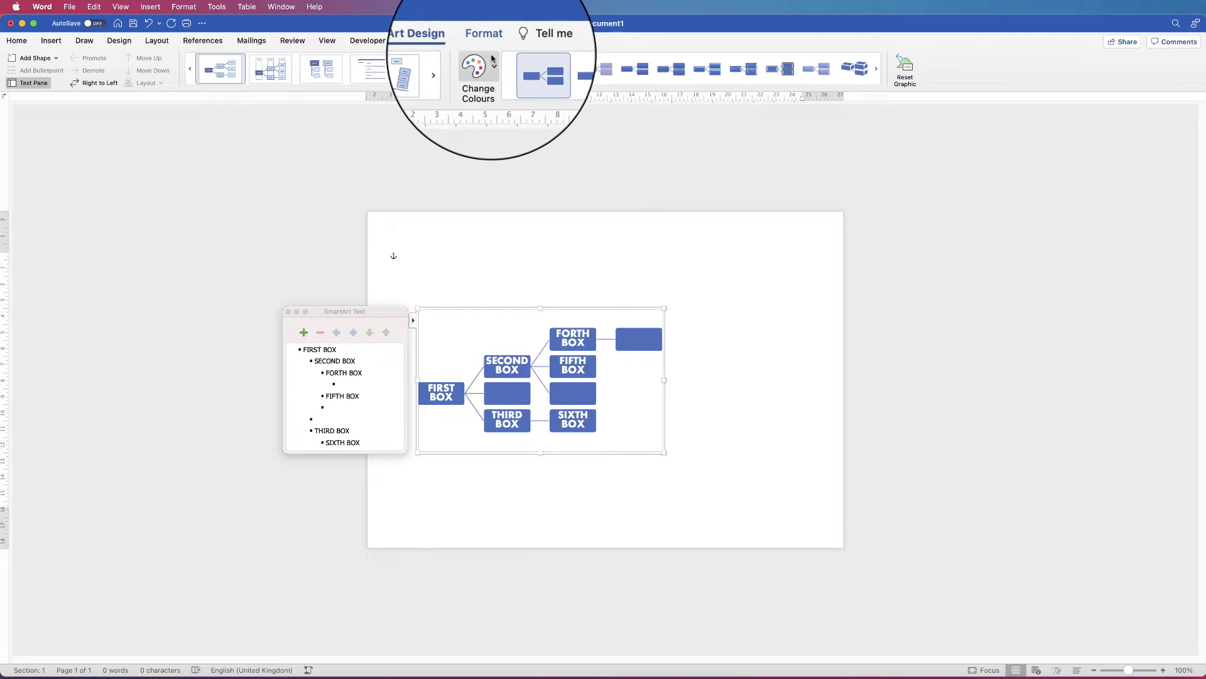
left_click(490, 80)
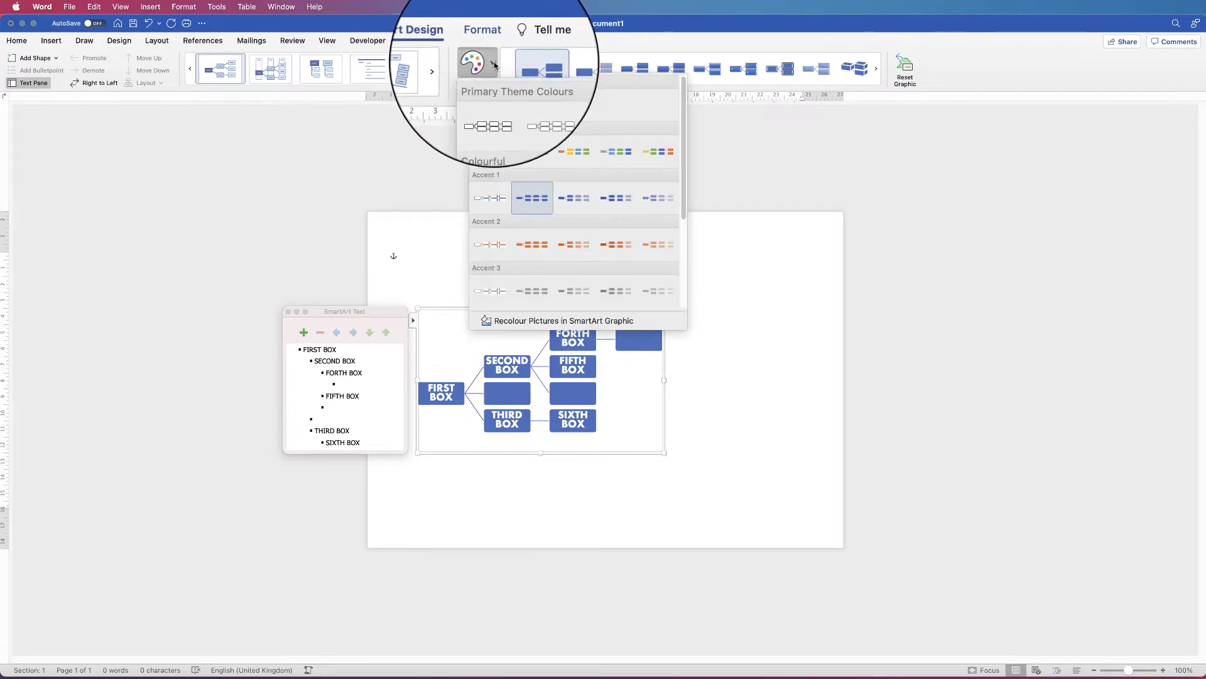
scroll(630, 263, "down", 5)
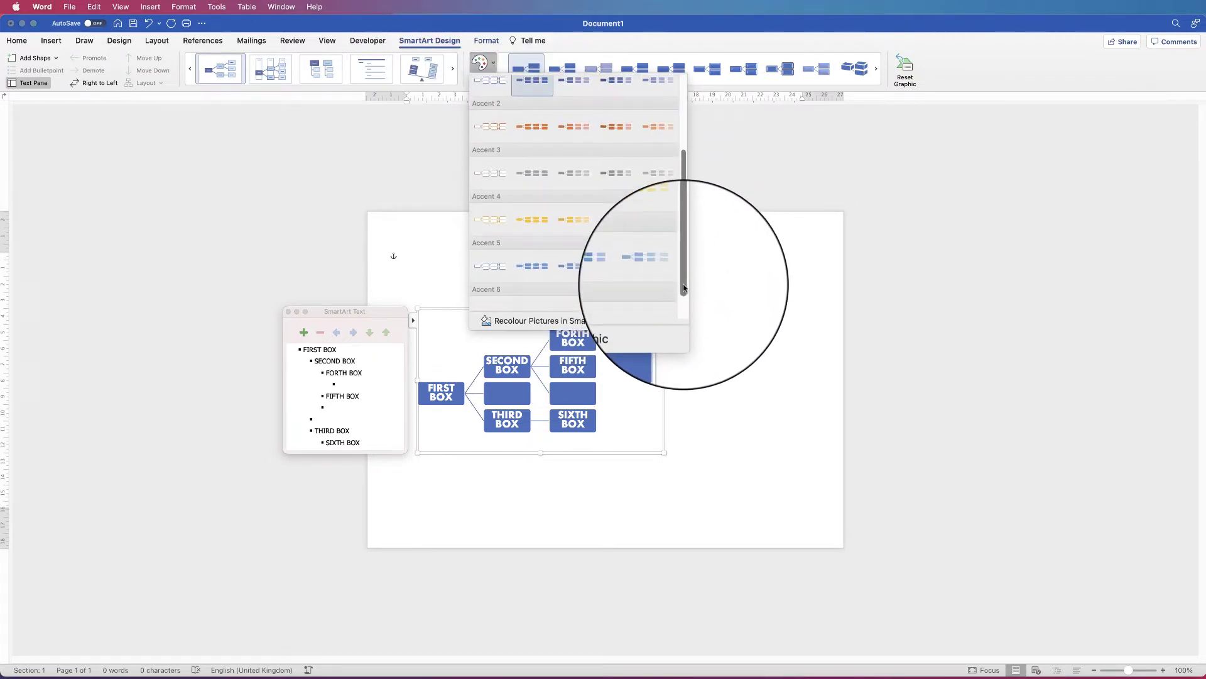
scroll(685, 295, "up", 4)
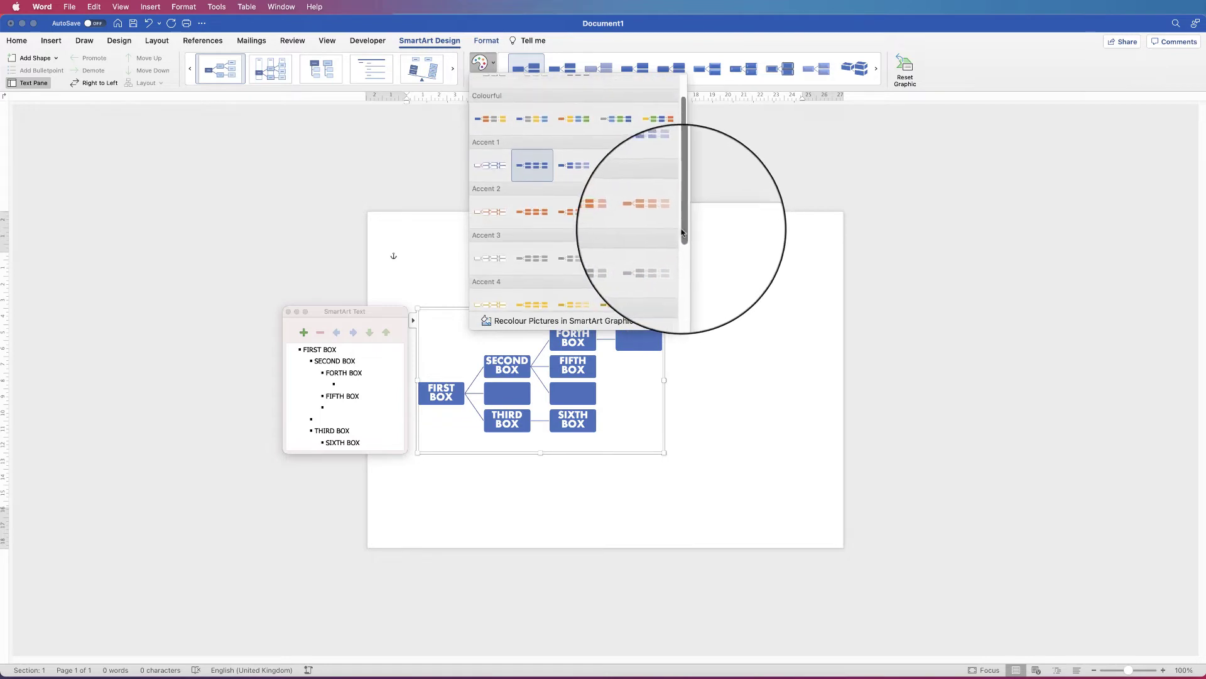
left_click(531, 264)
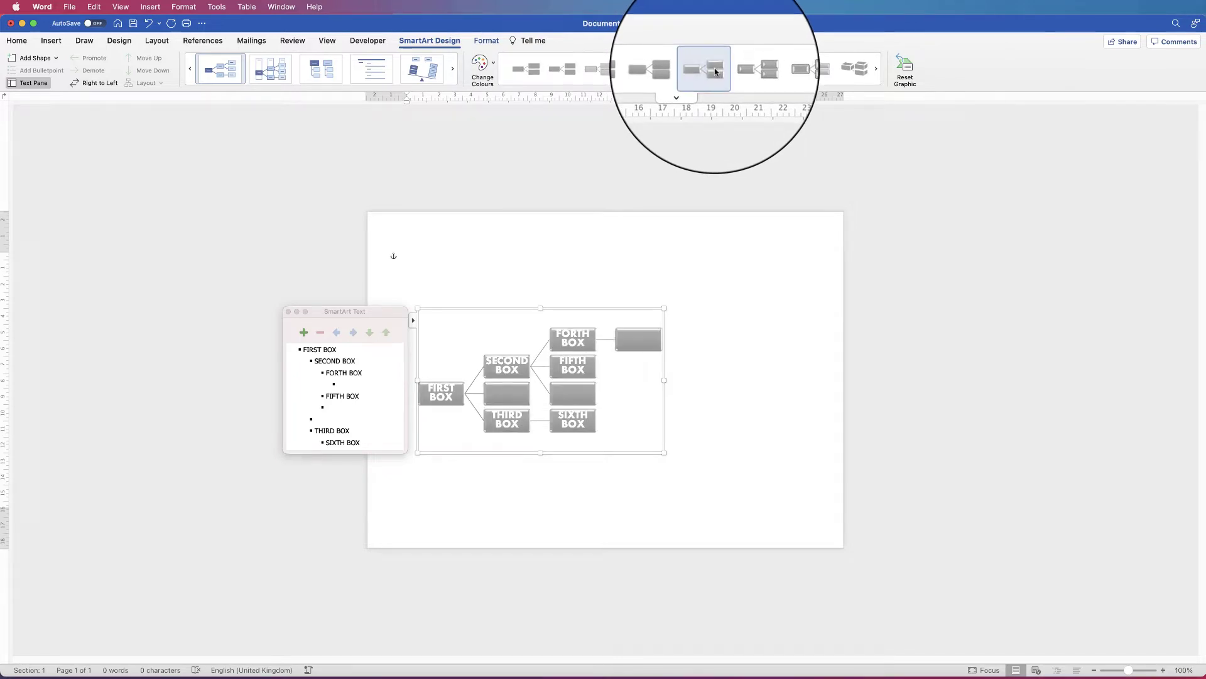
Try the second 3-D style of the lower row on the chart, and apply the third 3-D style of the upper row.
left_click(696, 91)
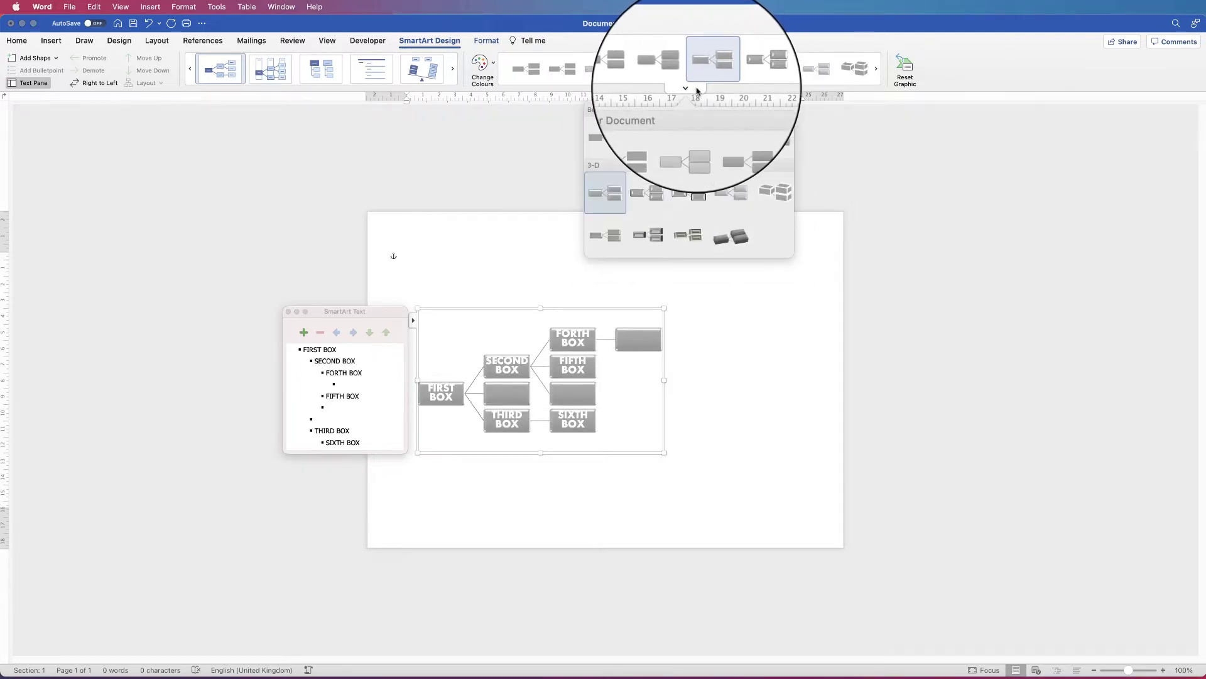
left_click(653, 239)
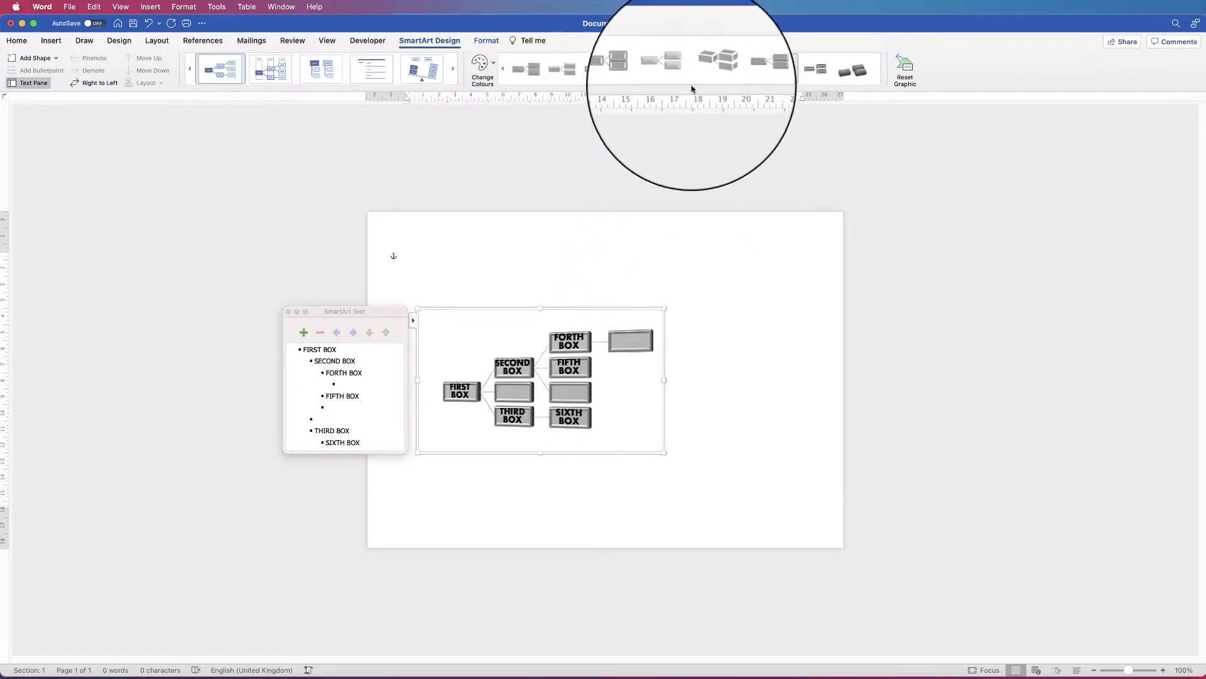
left_click(694, 92)
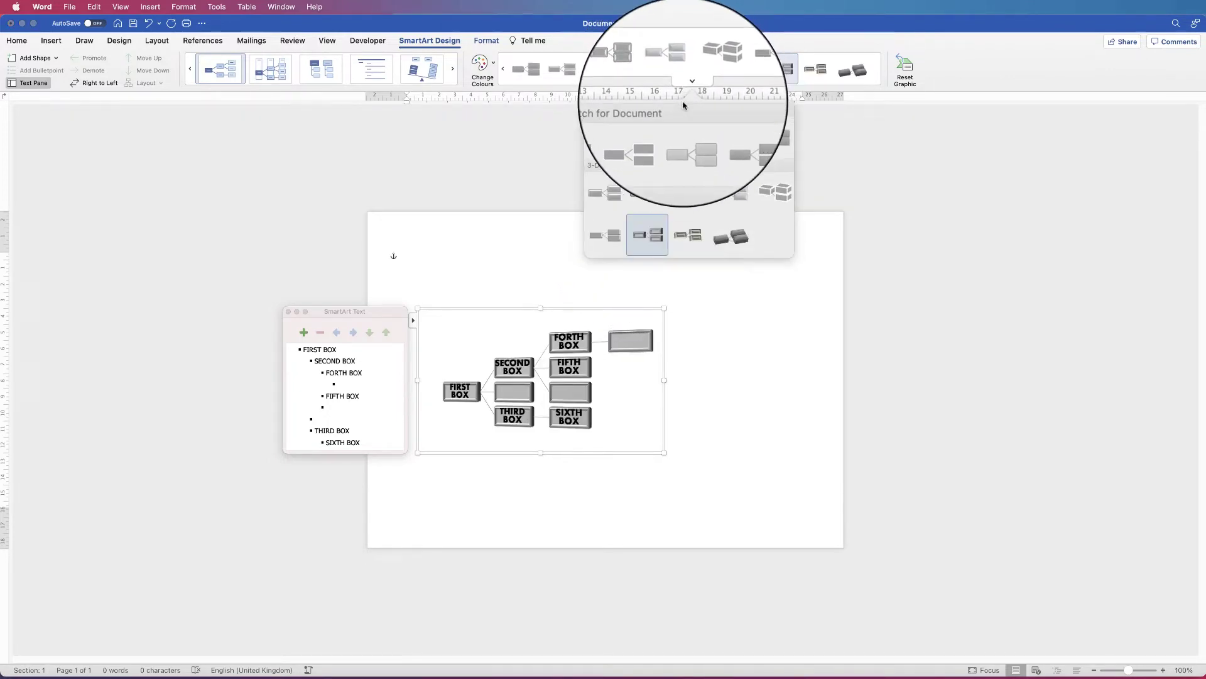
left_click(683, 181)
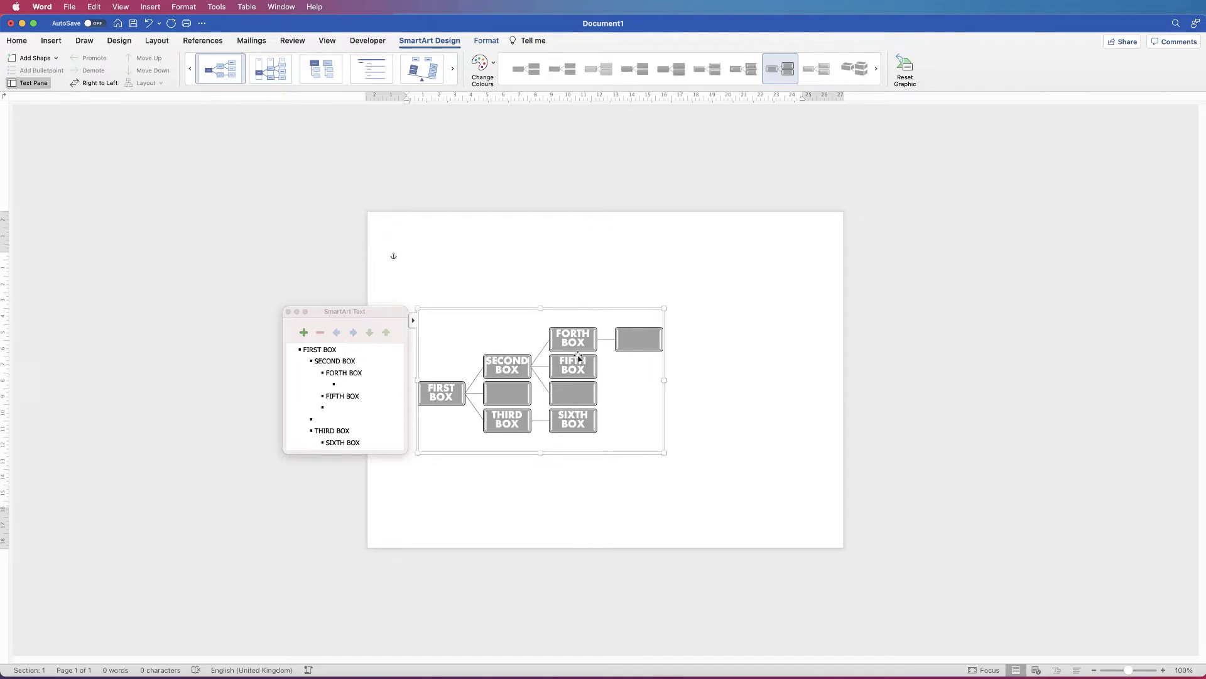
Reduce the text in all boxes to size 16 and set its font to Agency FB.
left_click(328, 353)
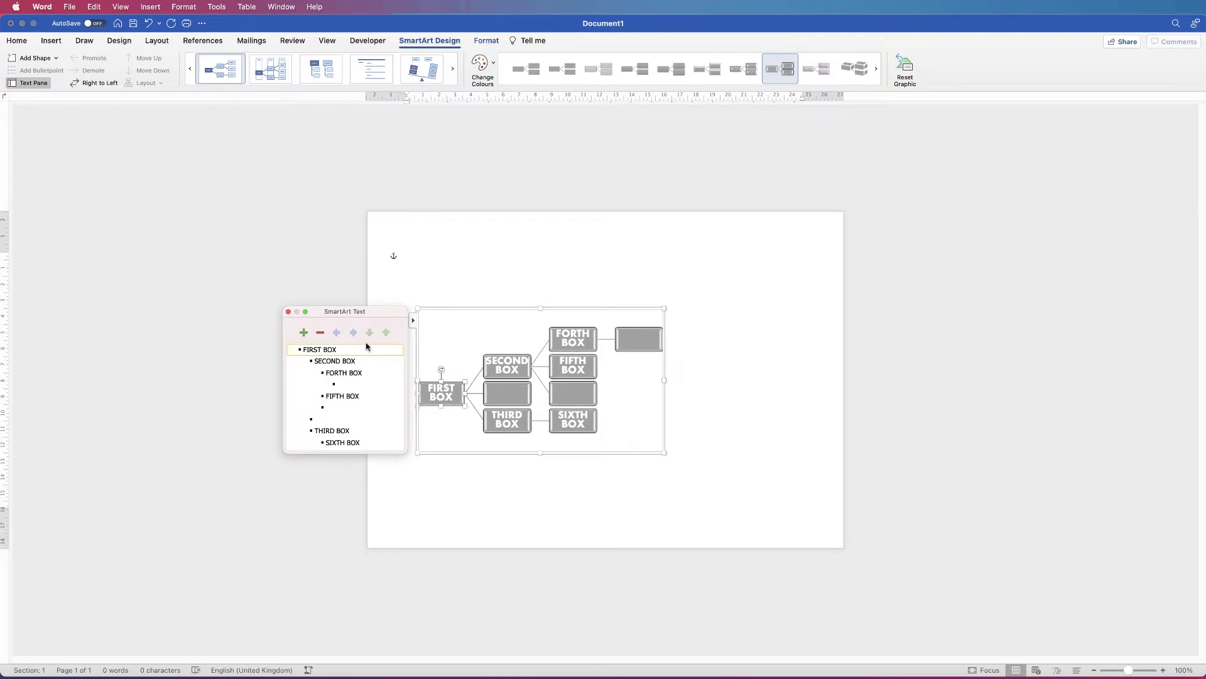
key("super+a")
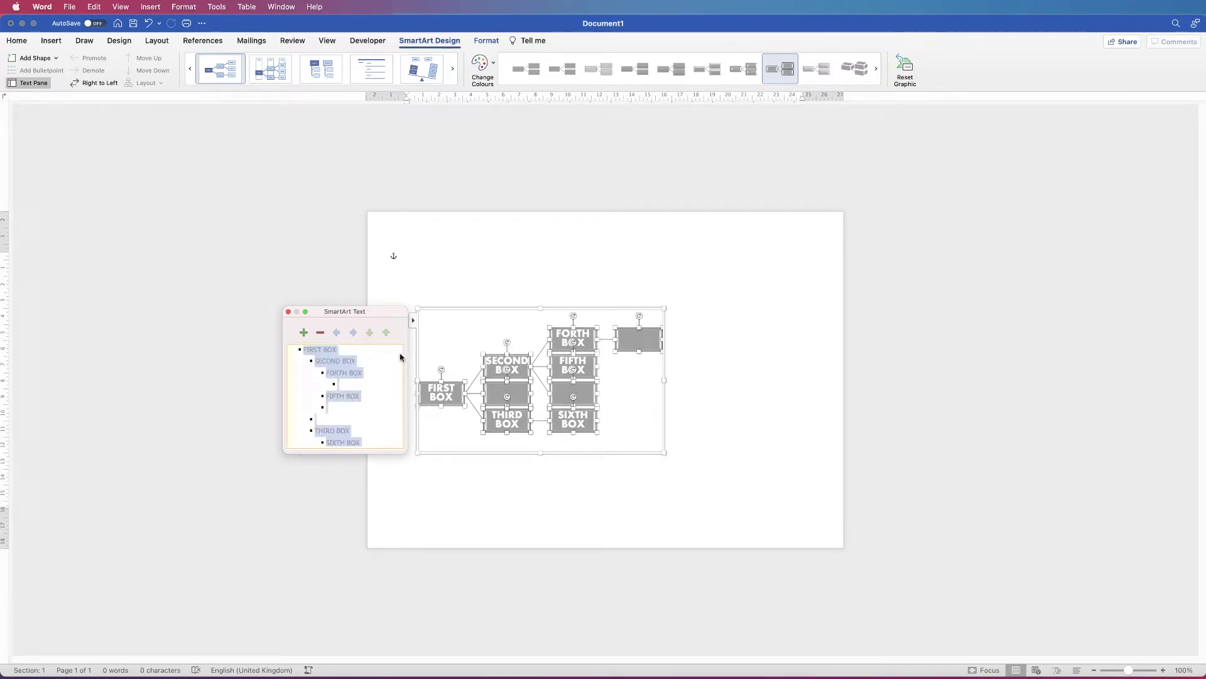
left_click(17, 40)
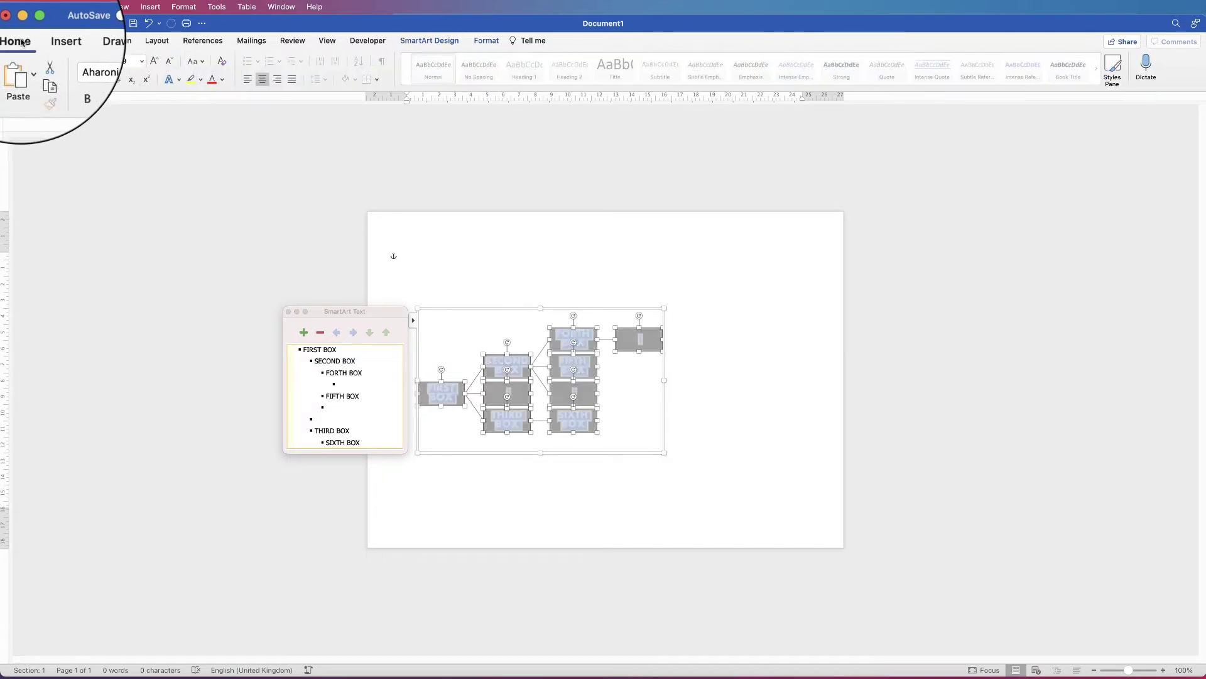
left_click(170, 64)
left_click(170, 63)
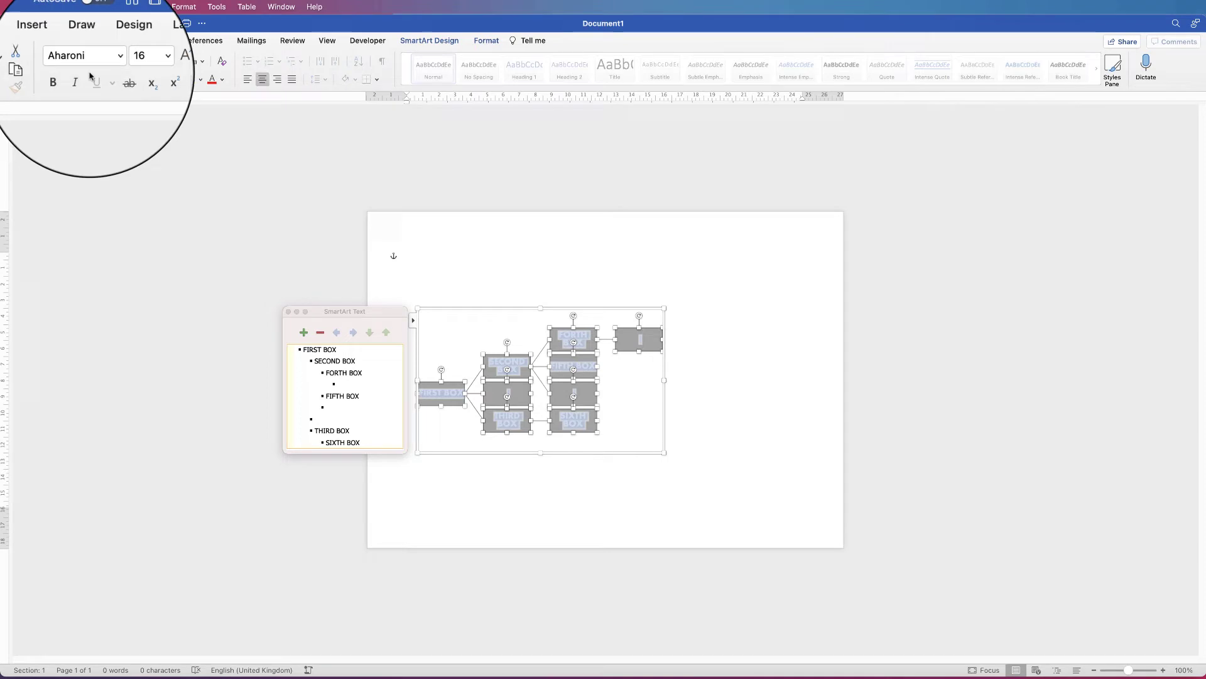
left_click(114, 58)
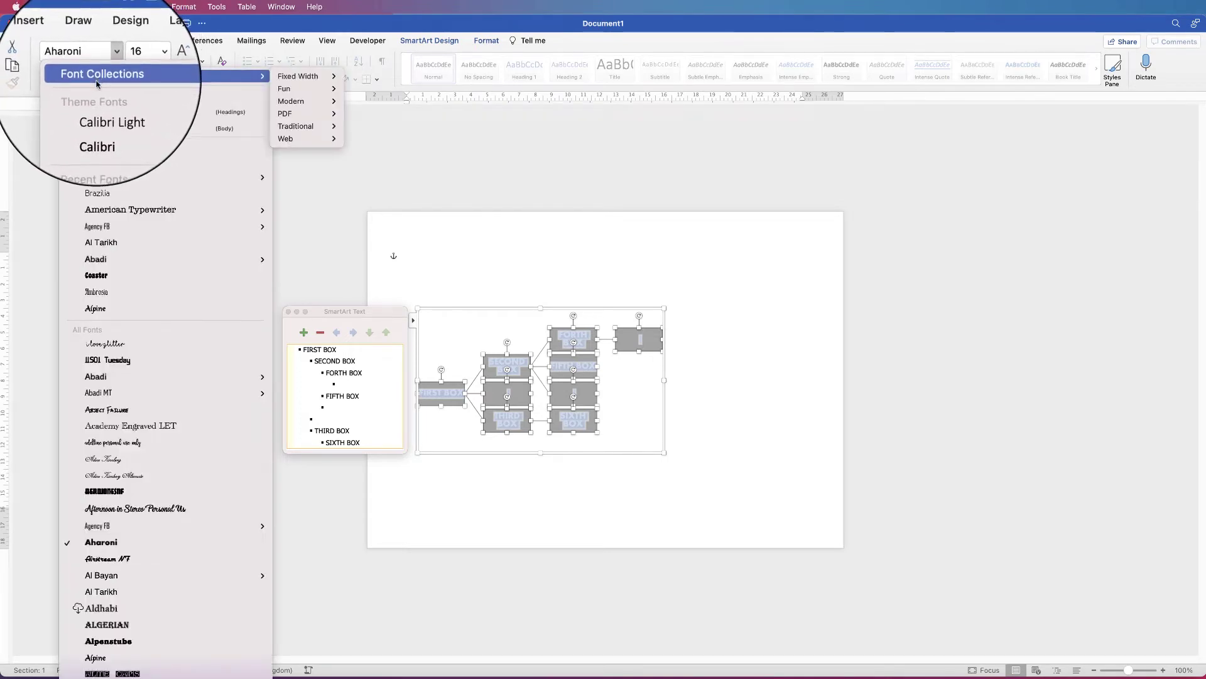
left_click(104, 228)
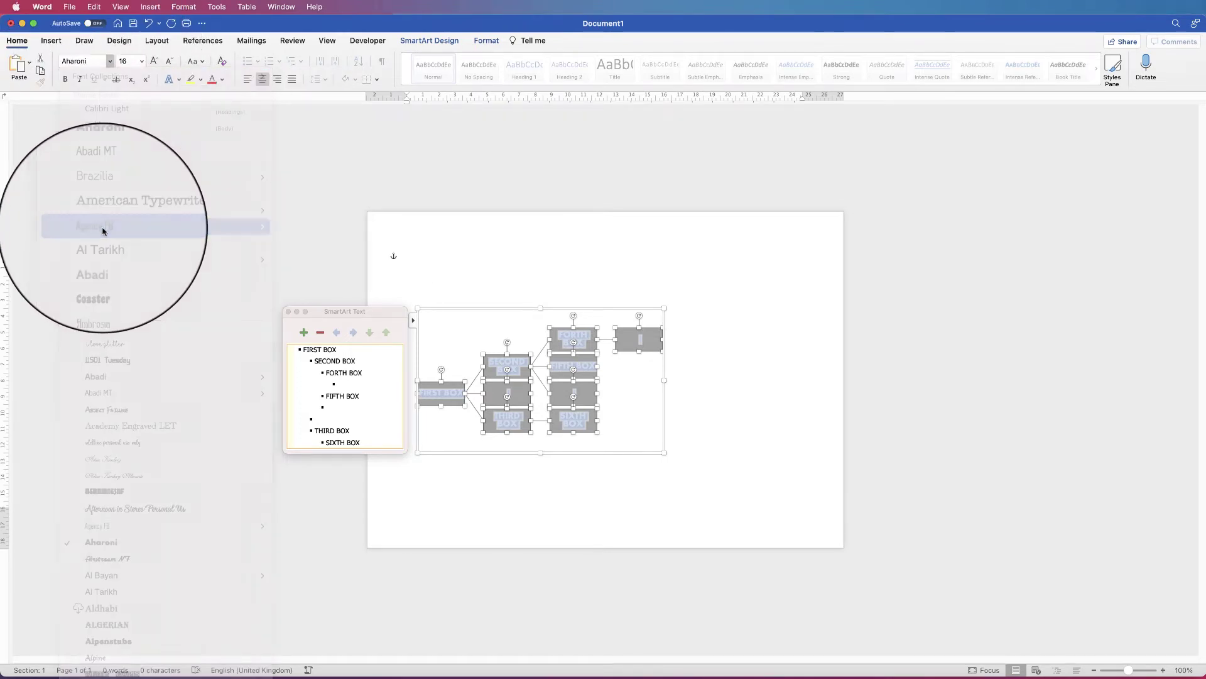
left_click(630, 397)
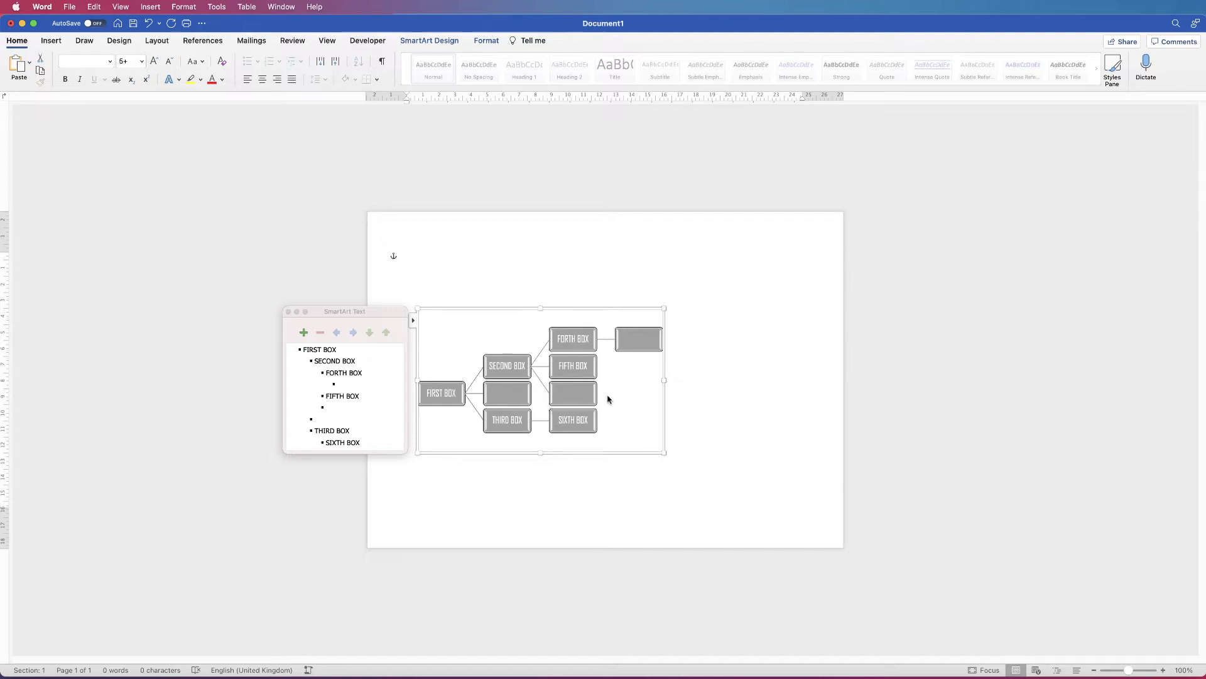
Give all boxes a solid fill in the gold-orange standard colour using the Format Shape options.
left_click(328, 354)
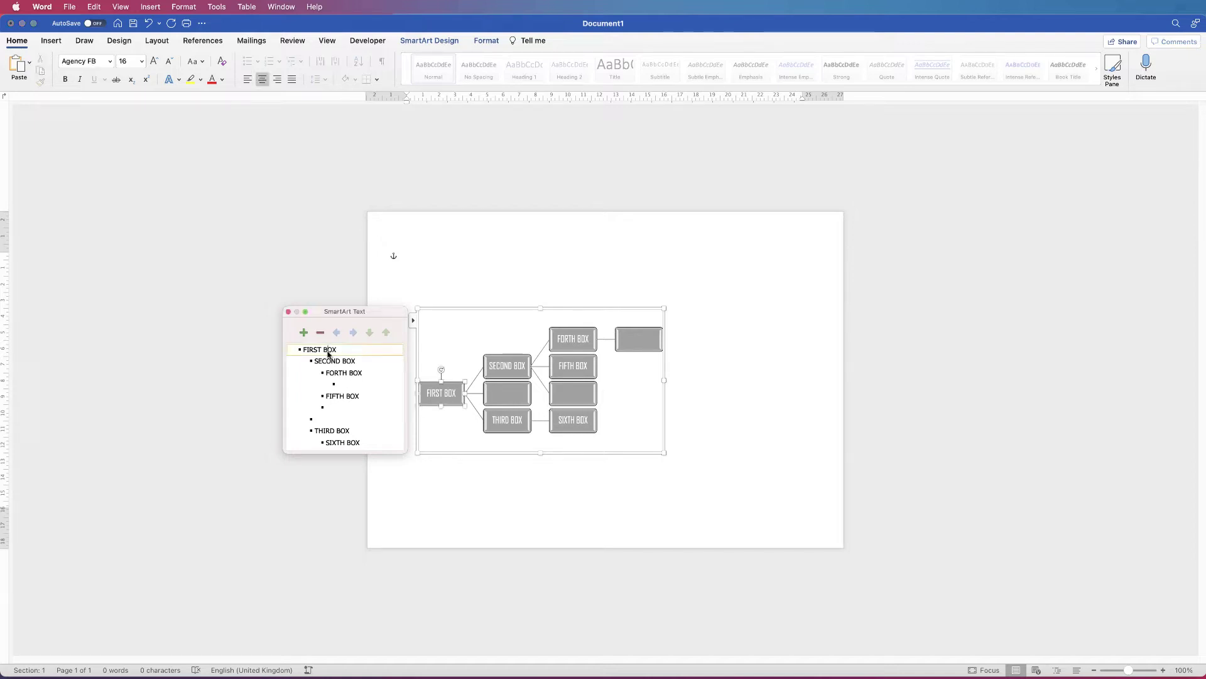
key("super+a")
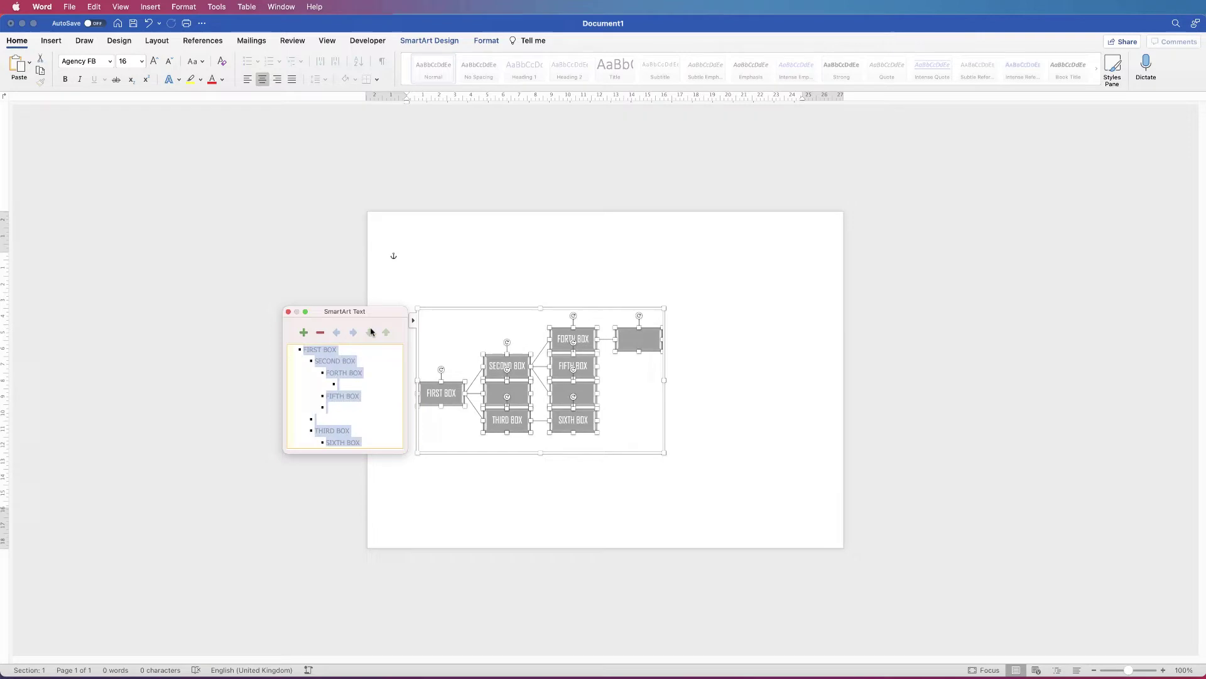
left_click(486, 40)
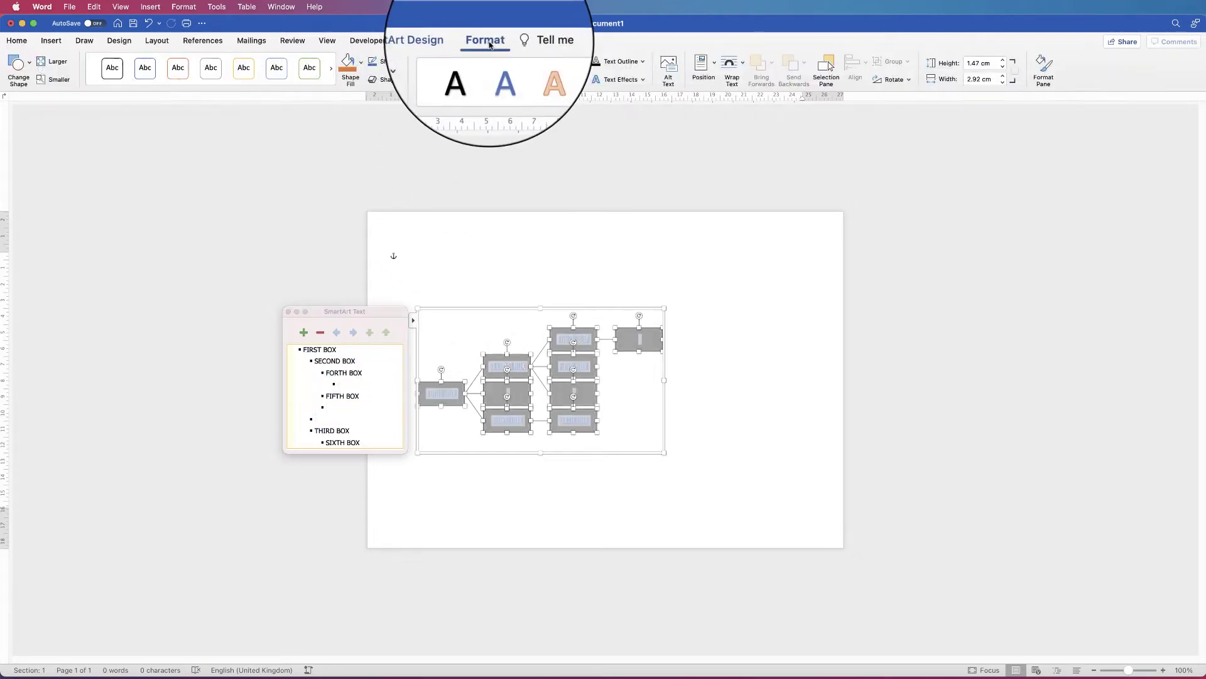
left_click(1046, 74)
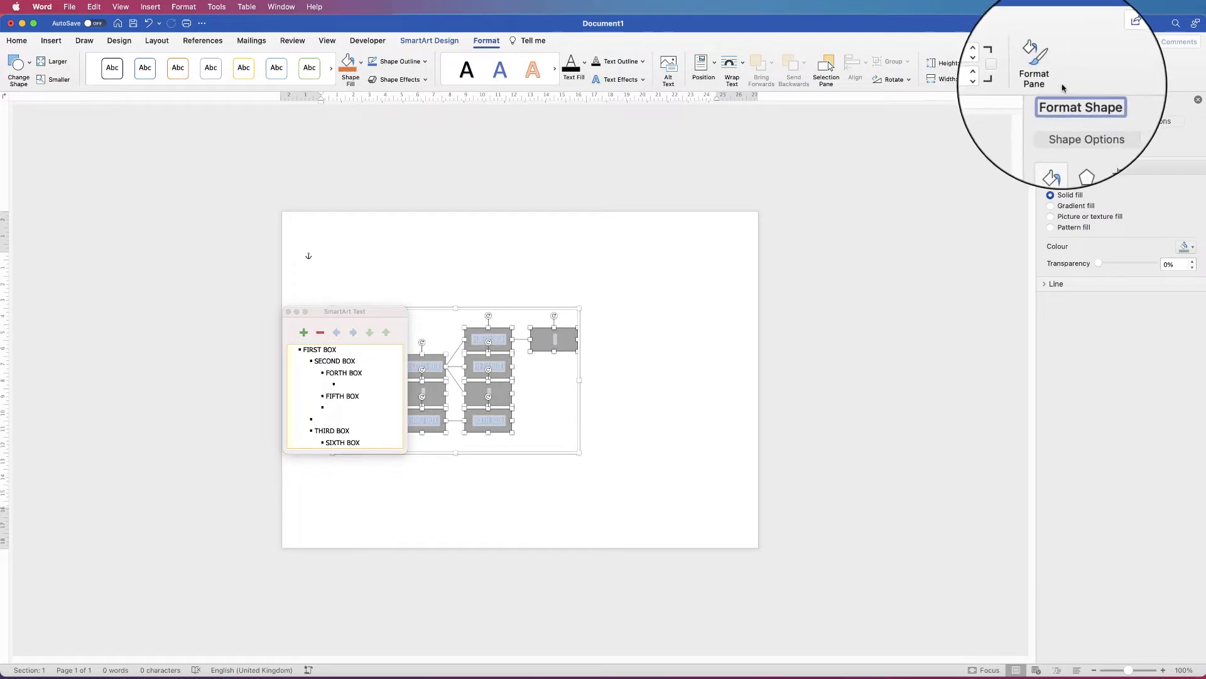
left_click(1054, 168)
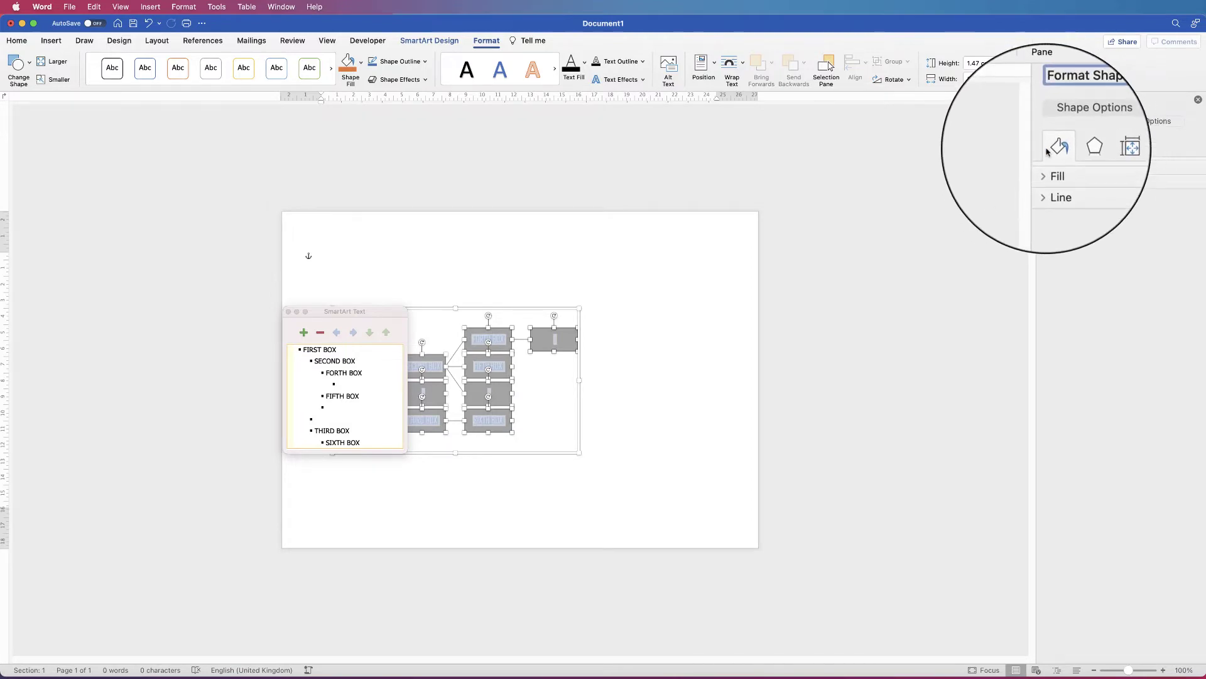
left_click(1048, 168)
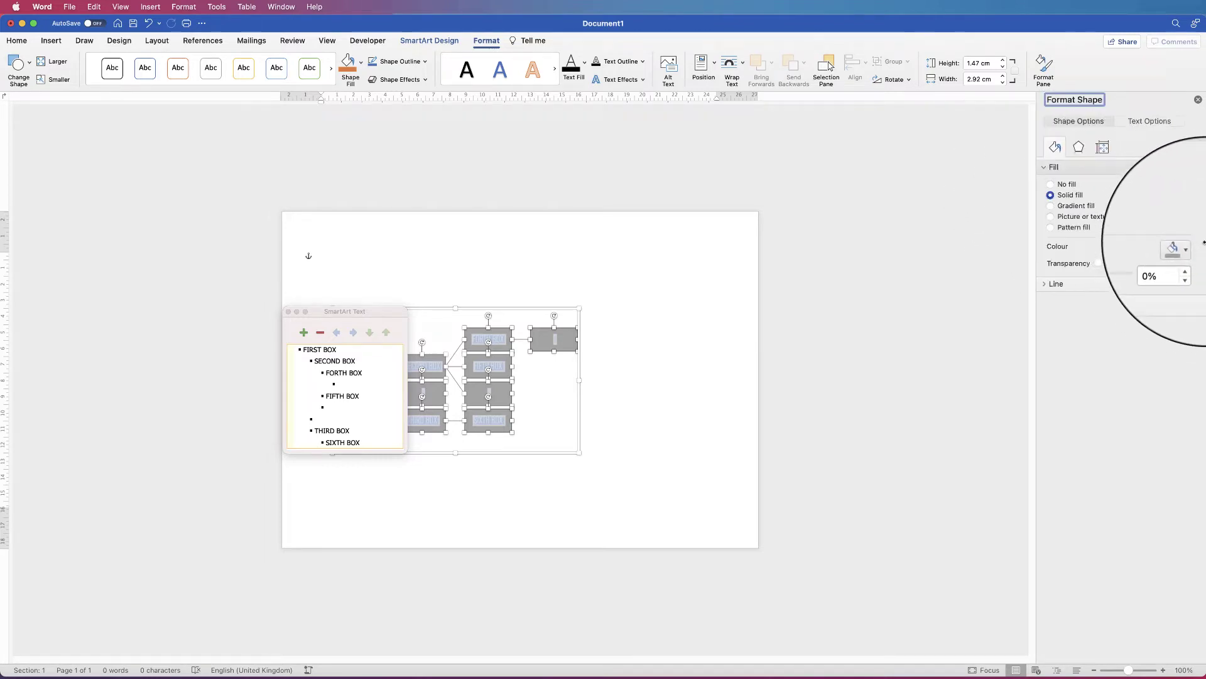
left_click_drag(1203, 242, 1162, 246)
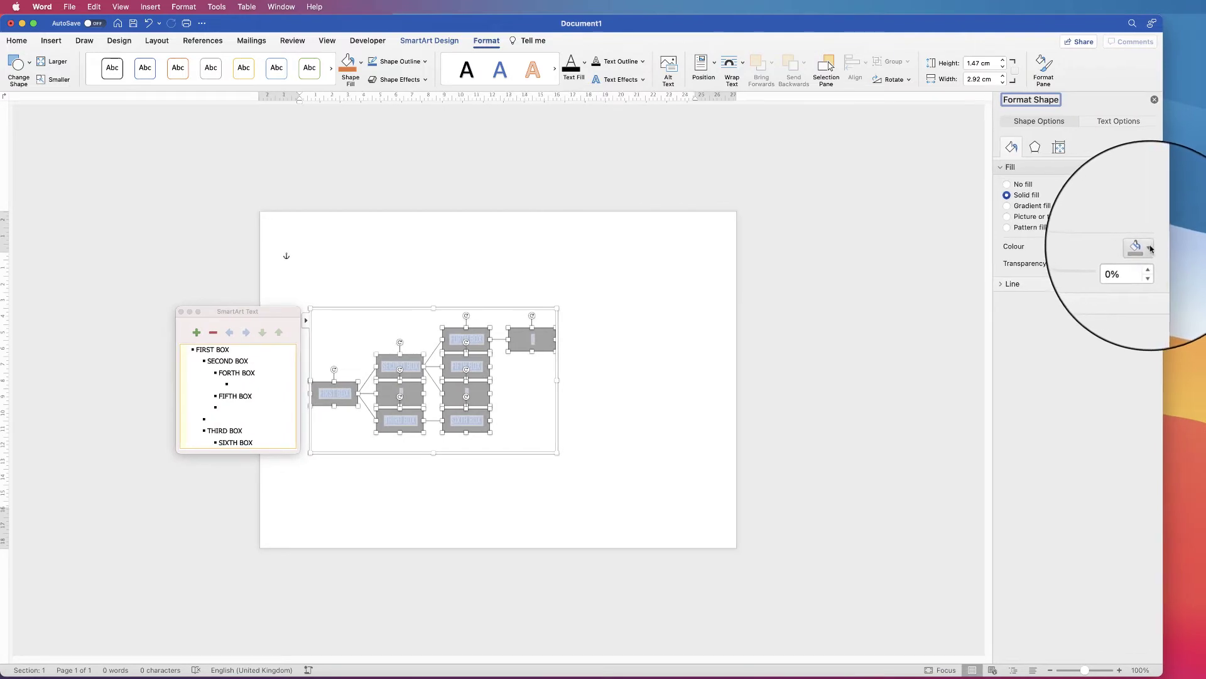
left_click(1151, 247)
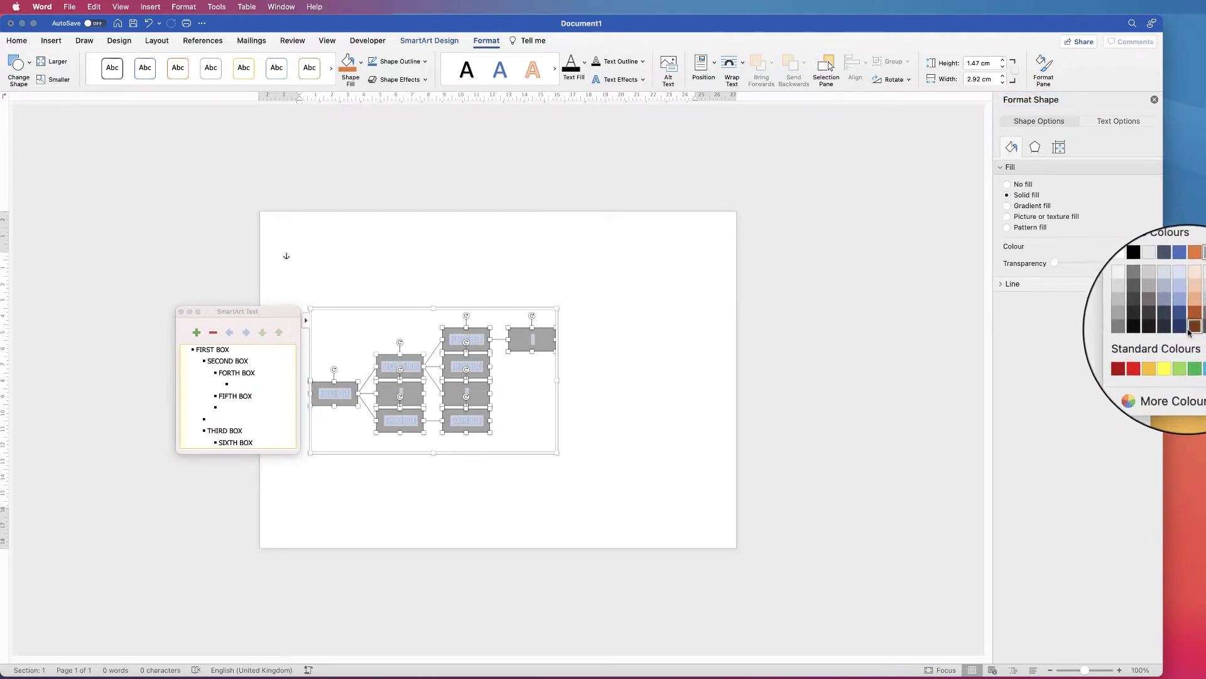
left_click(1162, 348)
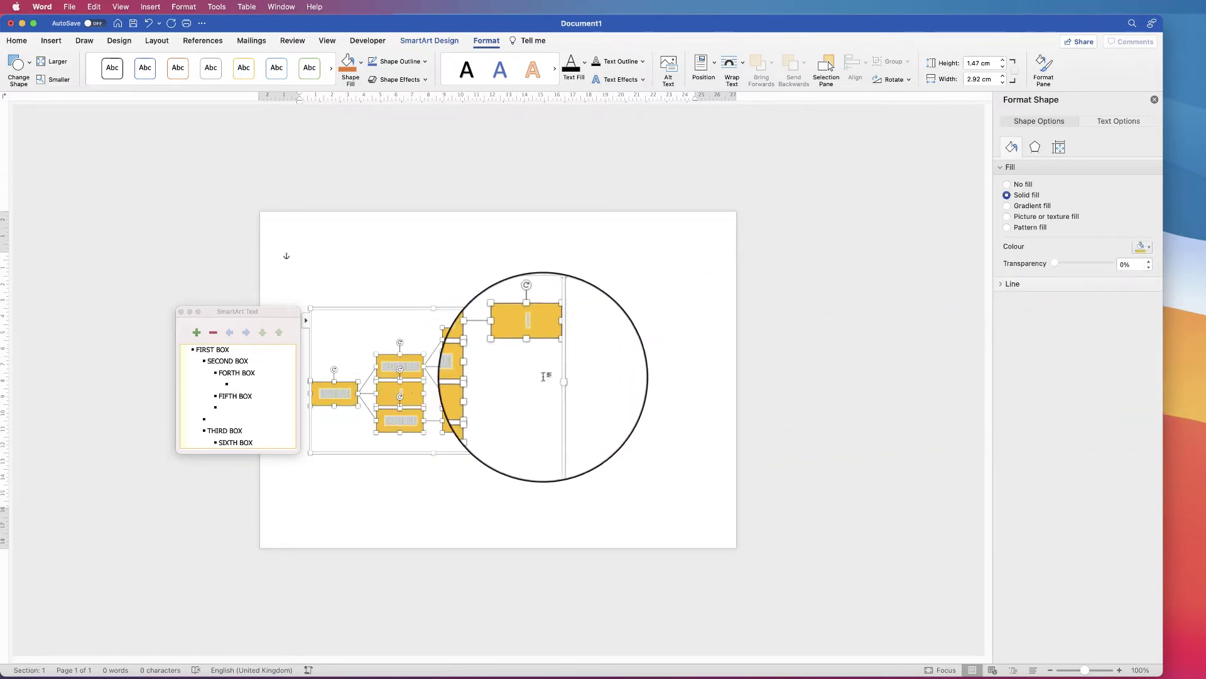
Apply a gradient fill to all boxes and colour its first gradient stop gold-orange from the standard colours.
left_click(610, 375)
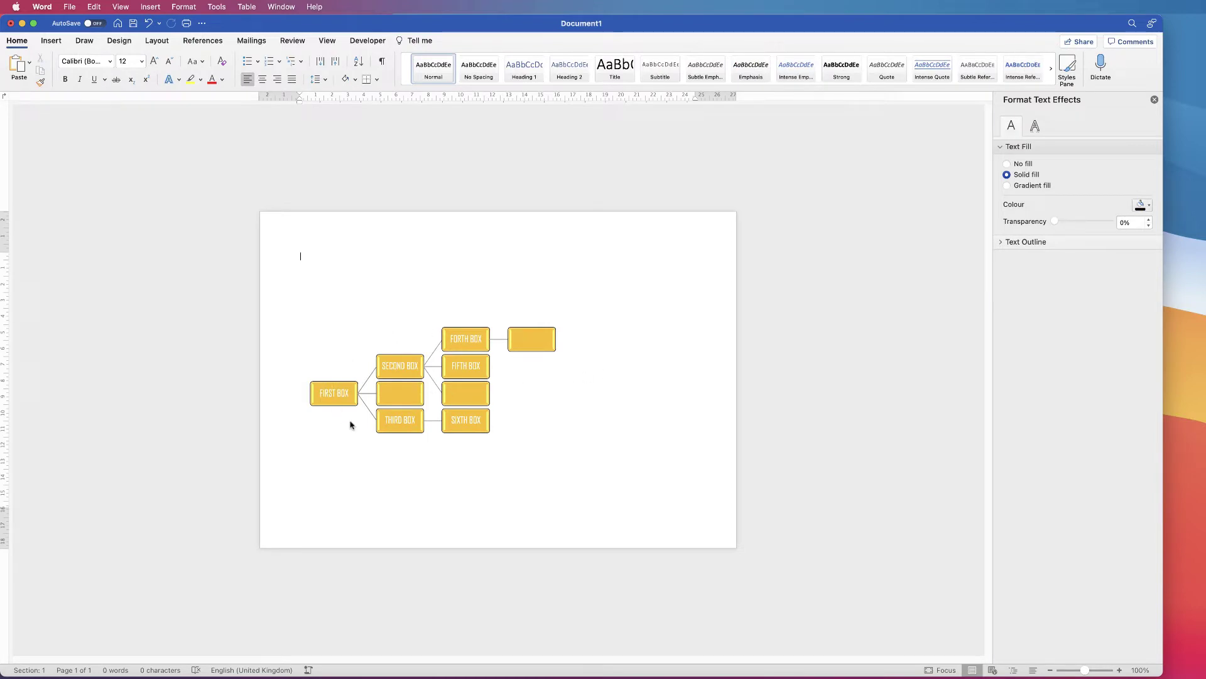
left_click(337, 398)
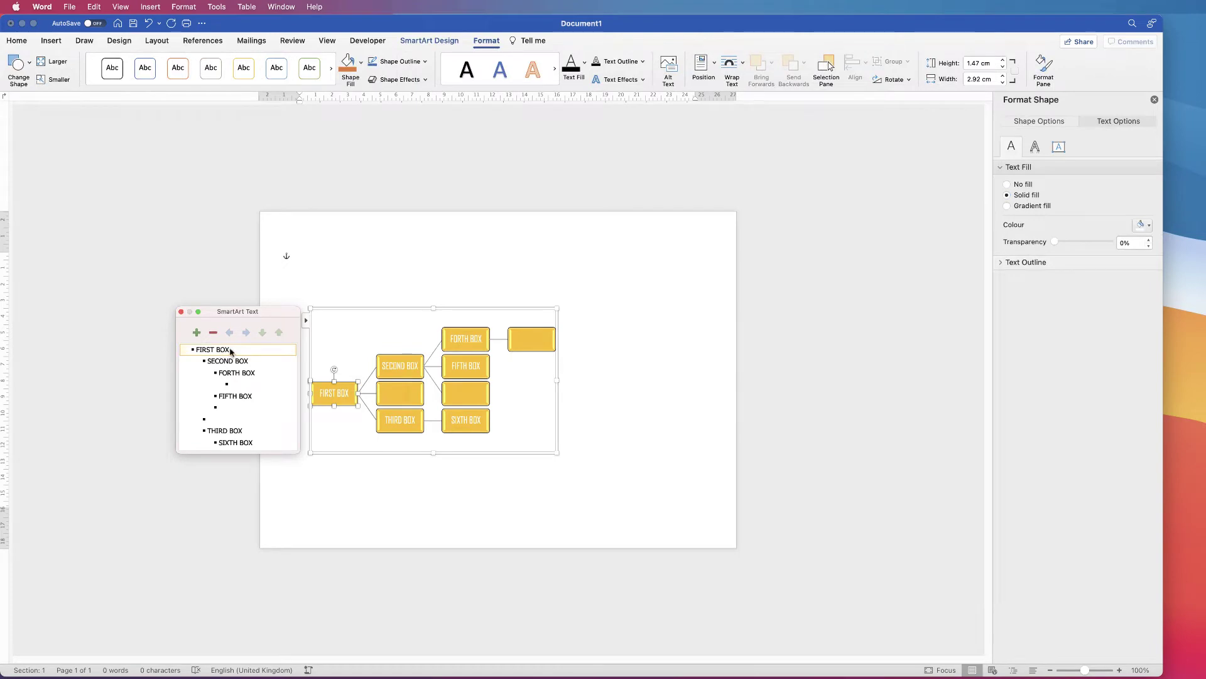
key("super+a")
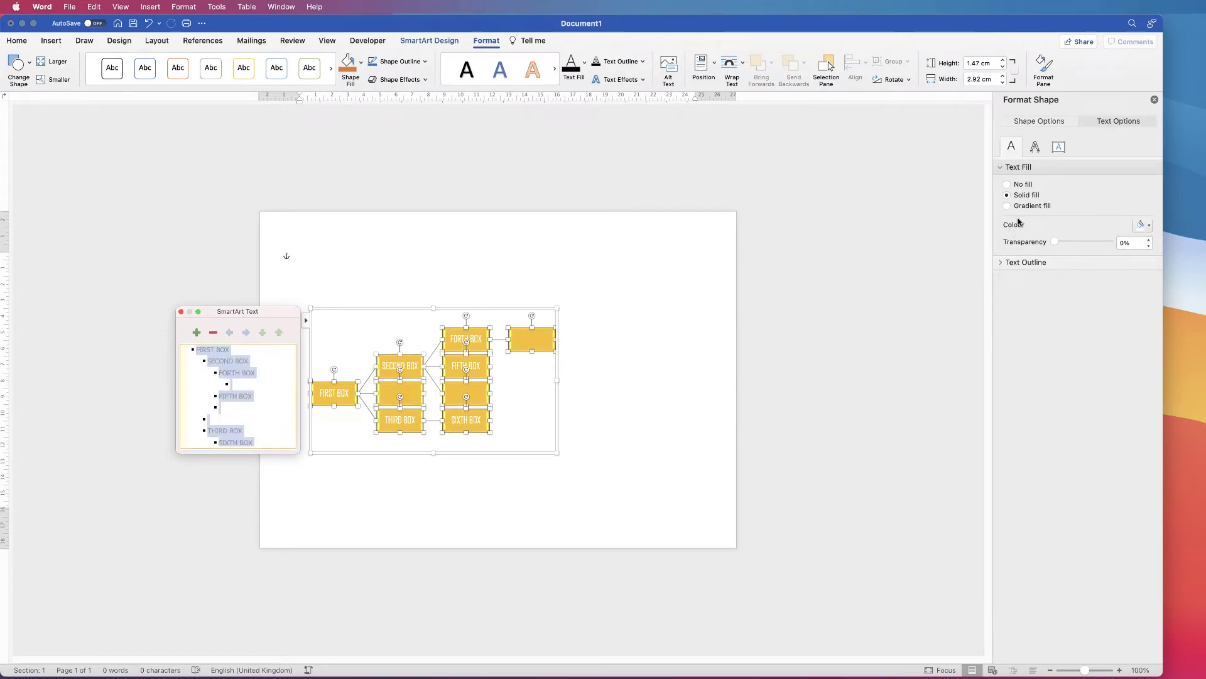
left_click(1038, 121)
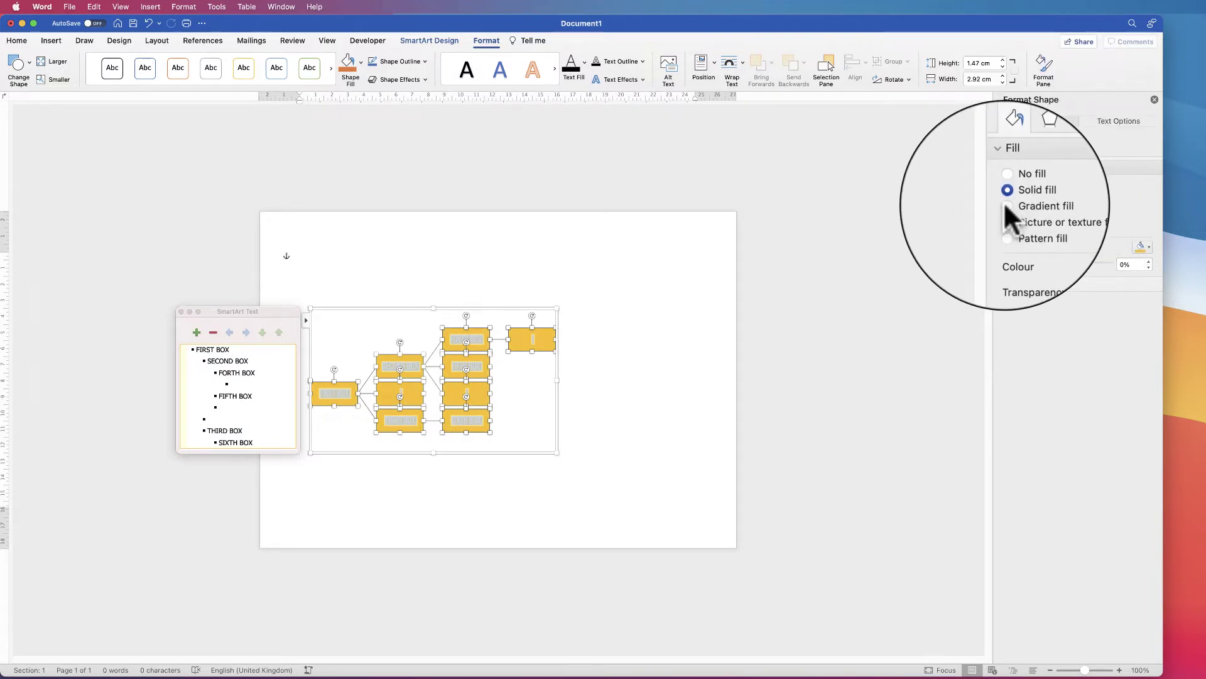
left_click(1006, 206)
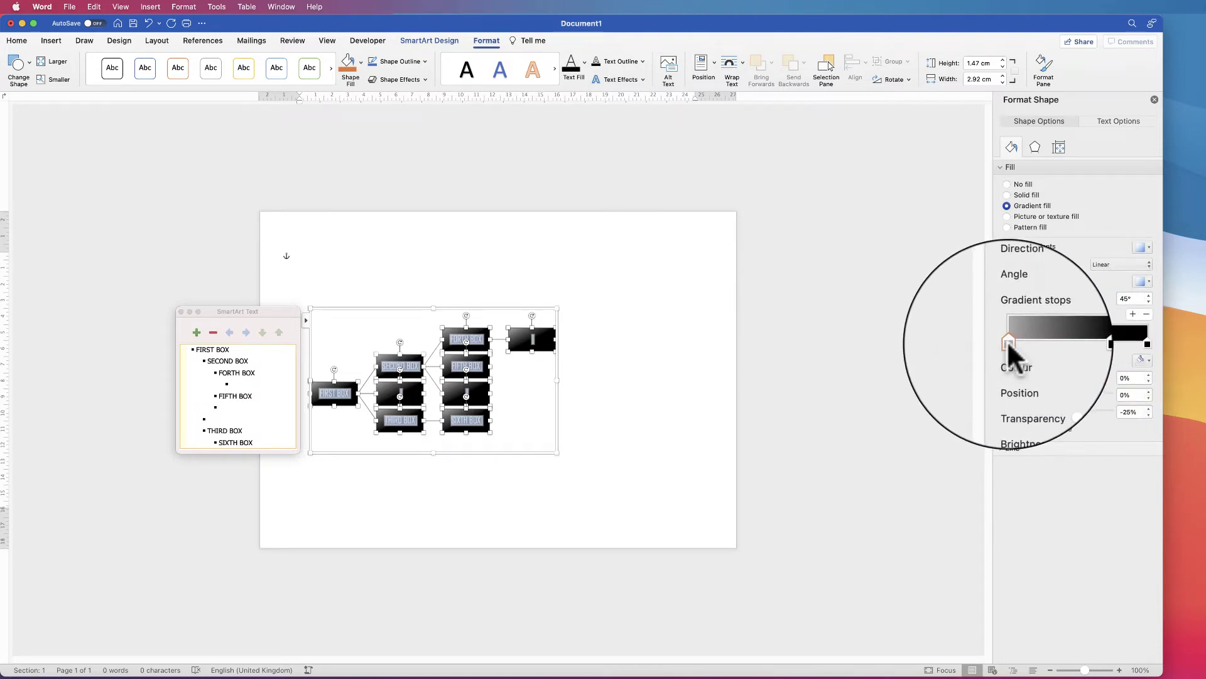
left_click(1148, 359)
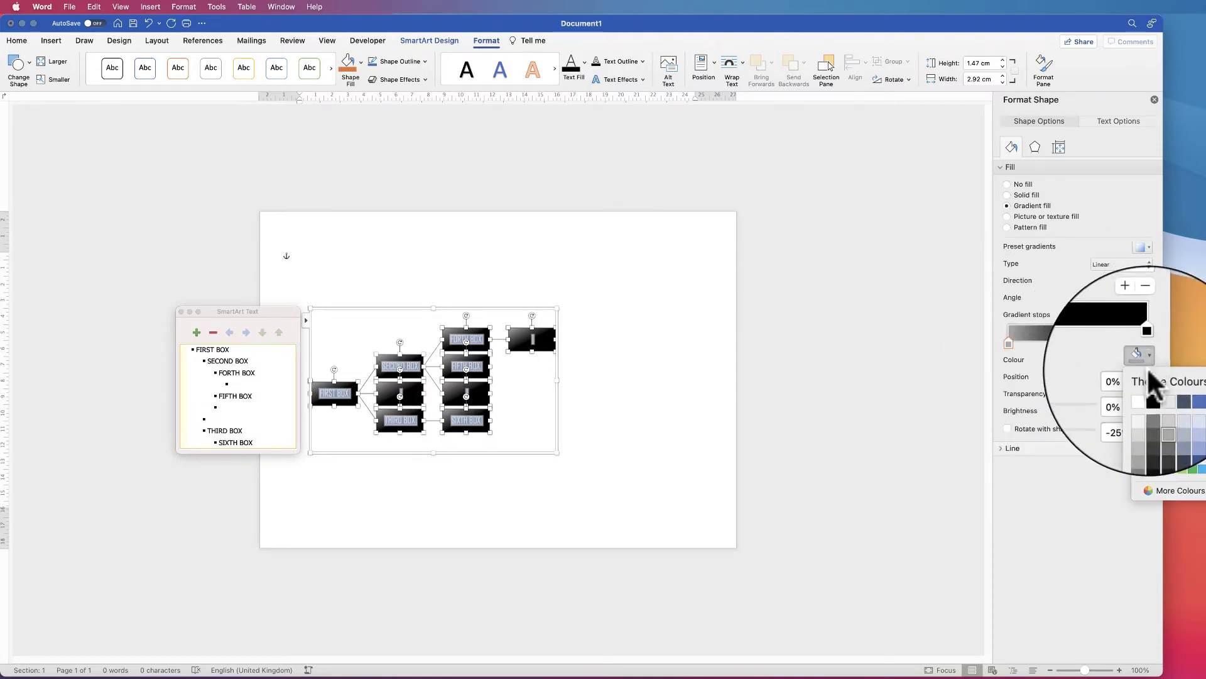
left_click(1137, 490)
Remove the middle gradient stop at 50% and colour the last stop standard red.
left_click(1076, 345)
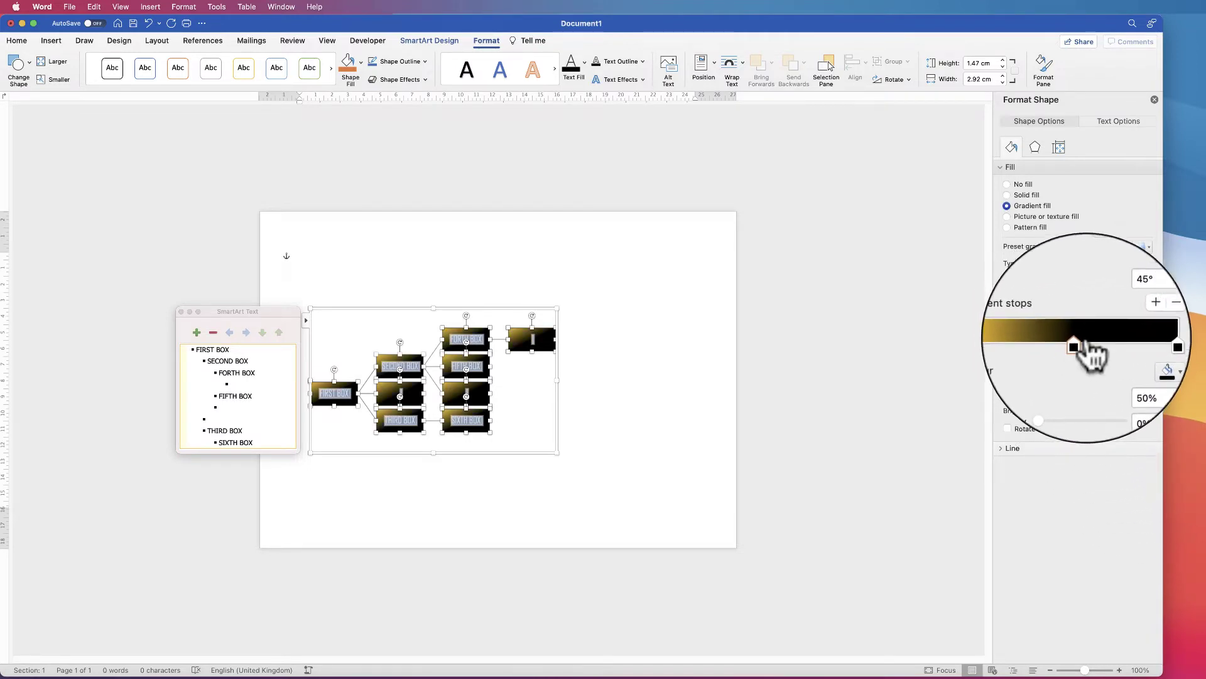
left_click(1146, 314)
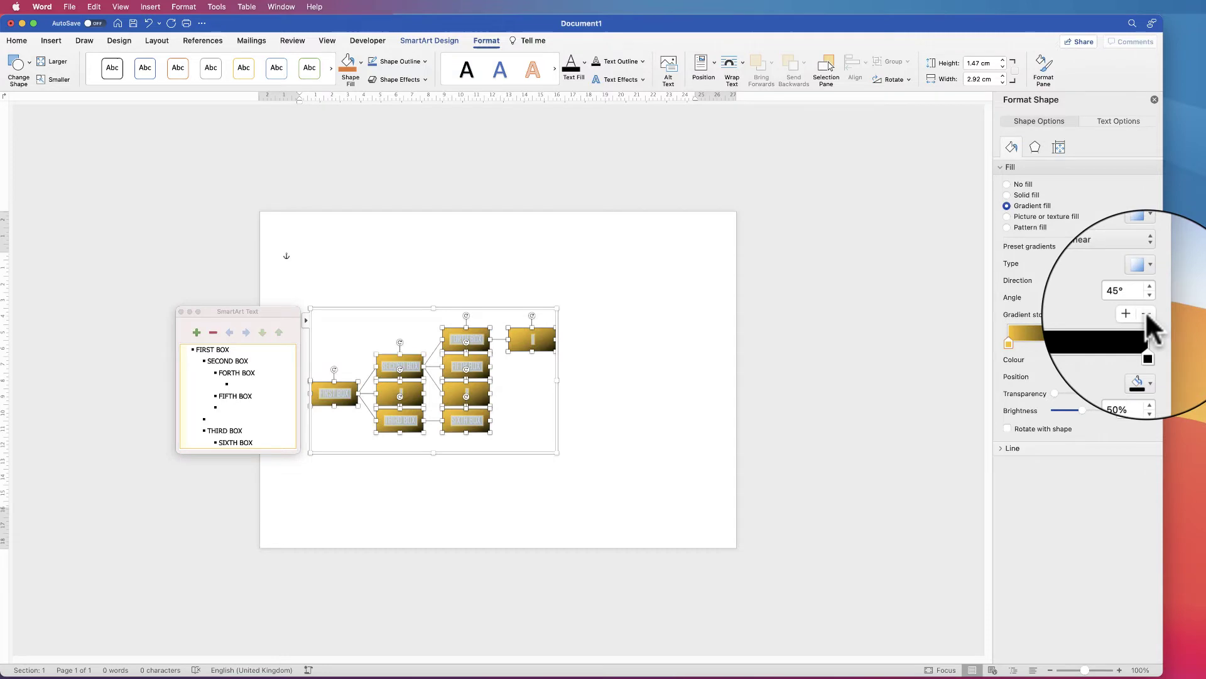
left_click(1147, 343)
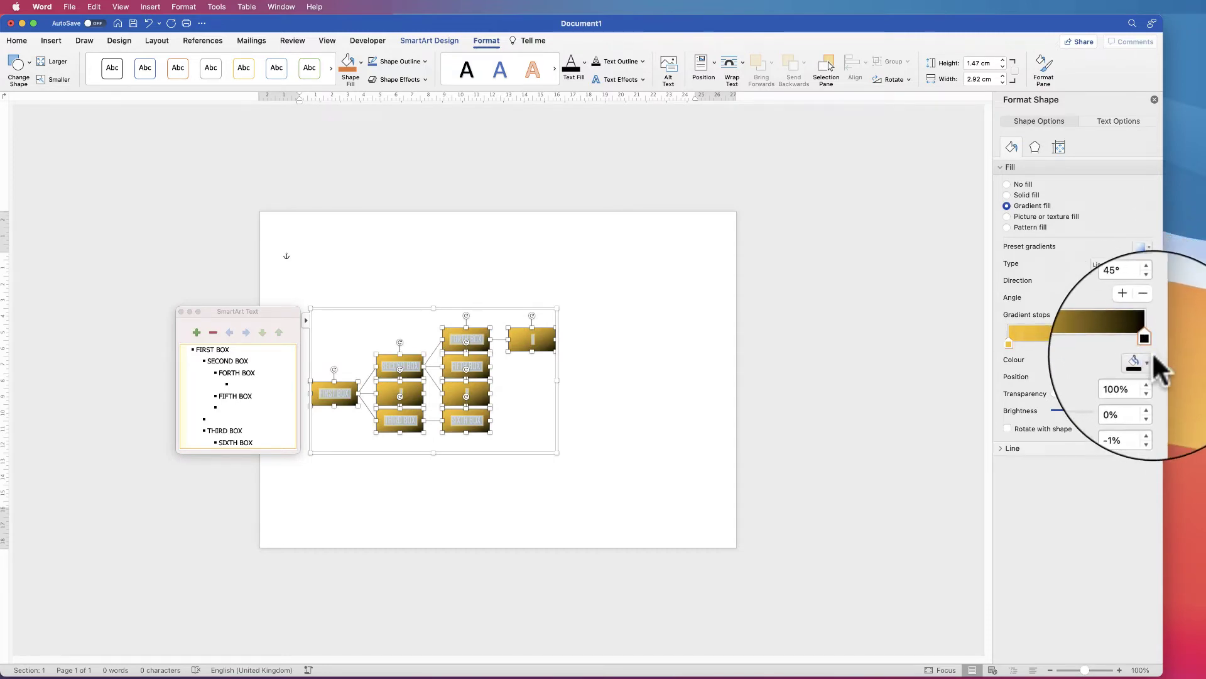
left_click(1143, 359)
left_click(1156, 468)
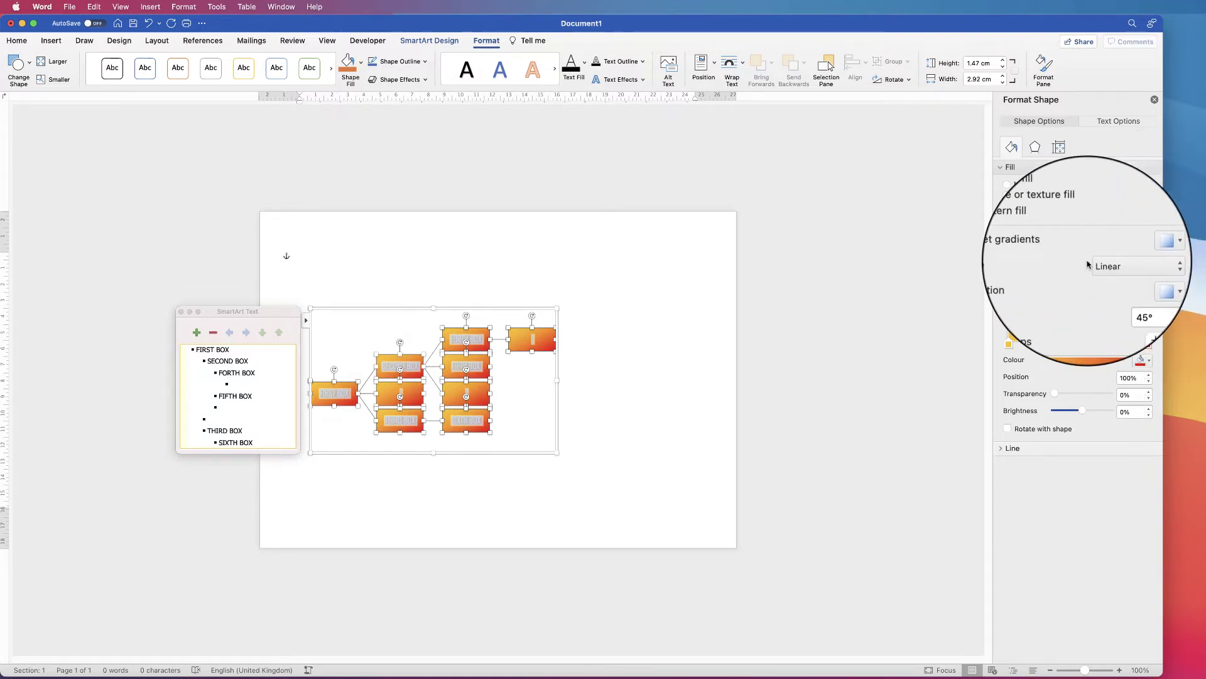
Set the boxes' gradient direction to run straight down at 90°, keeping the transparency at 0%.
left_click(1145, 278)
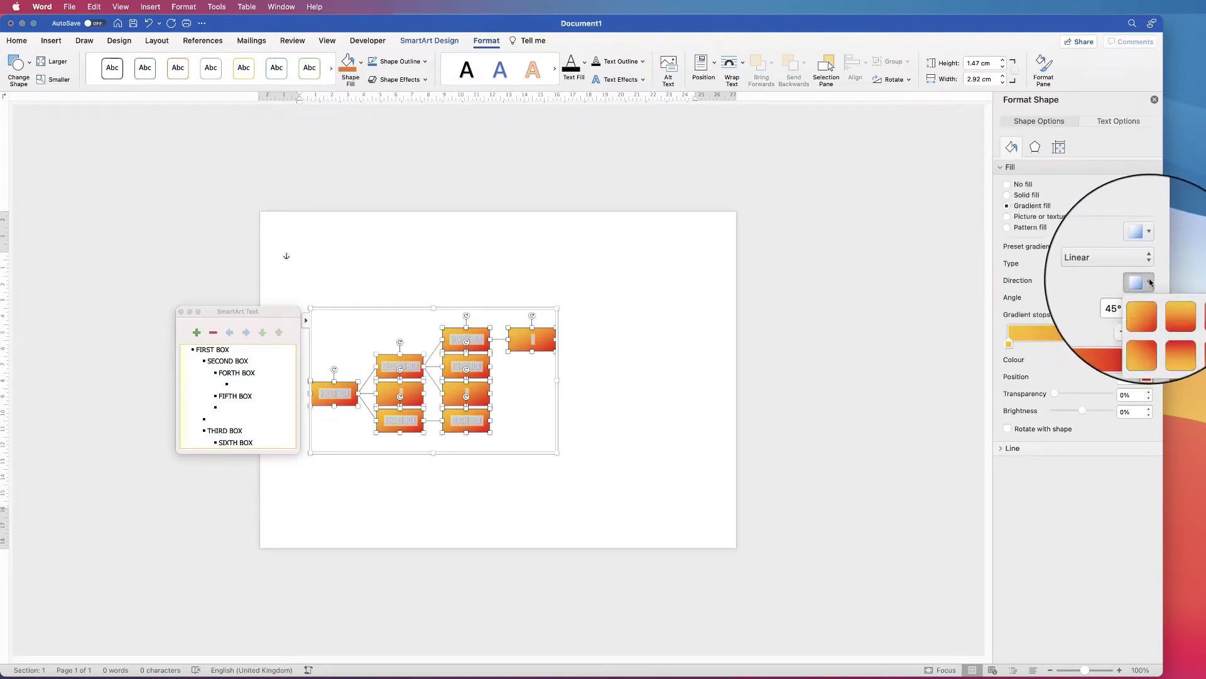
left_click(1167, 308)
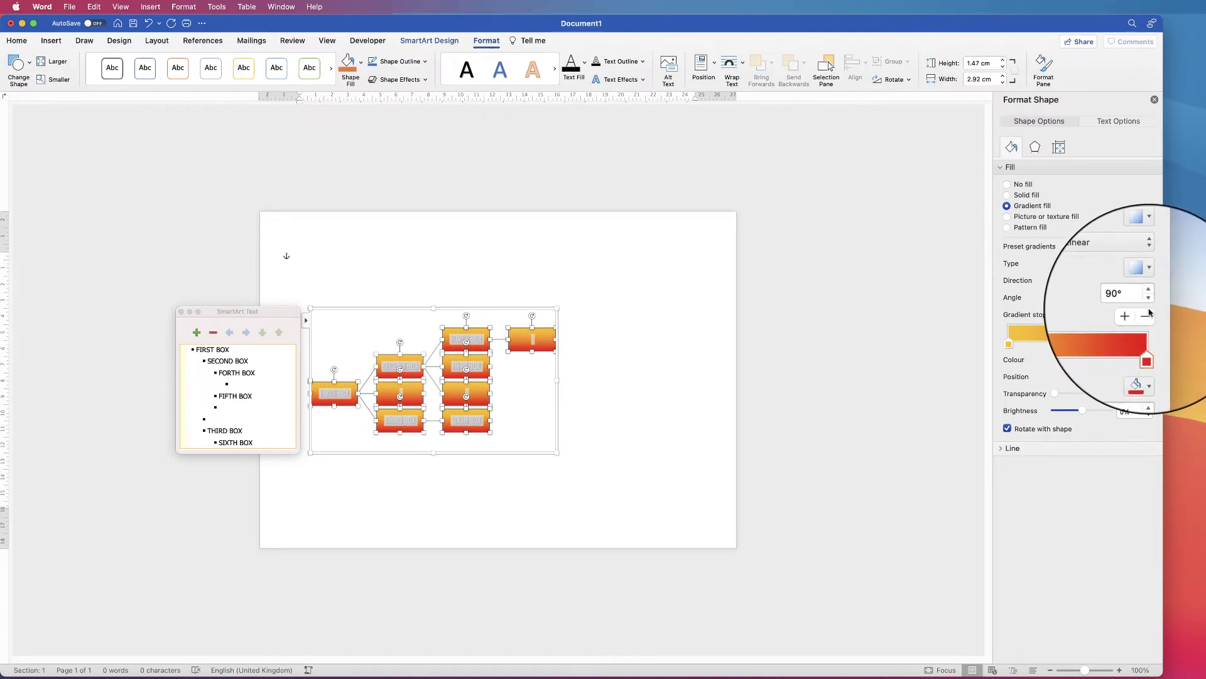
mouse_move(1054, 394)
left_mouse_down()
mouse_move(1093, 395)
mouse_move(1048, 396)
left_mouse_up()
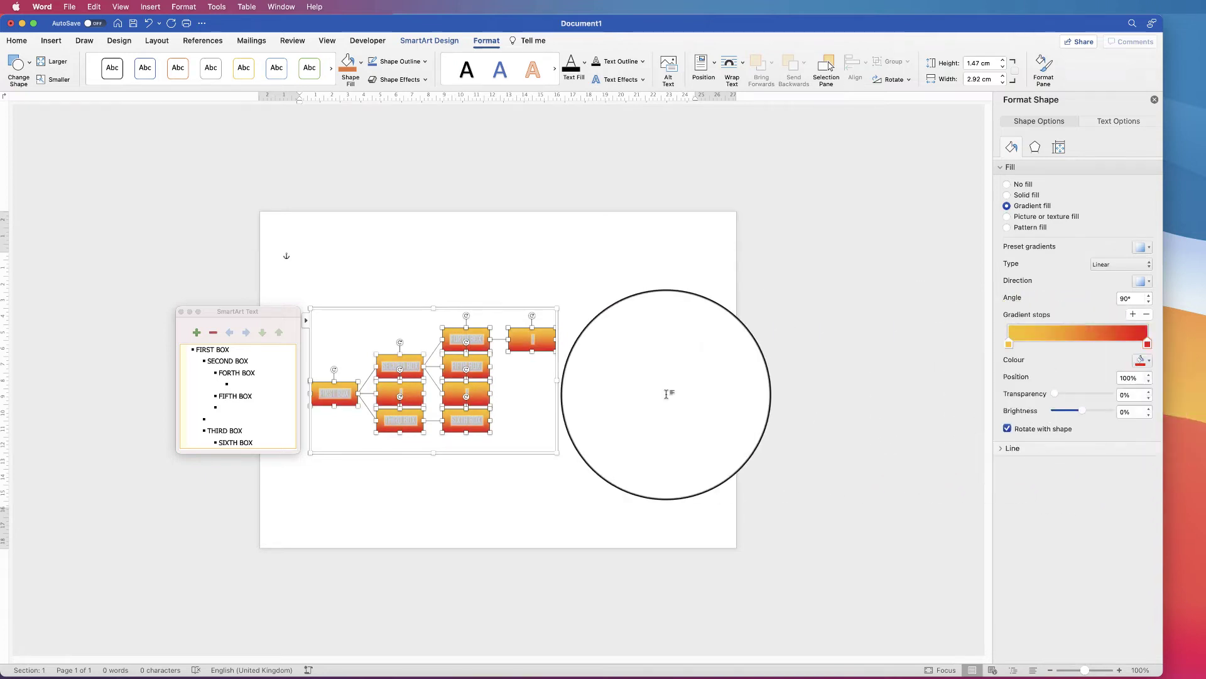
left_click(618, 392)
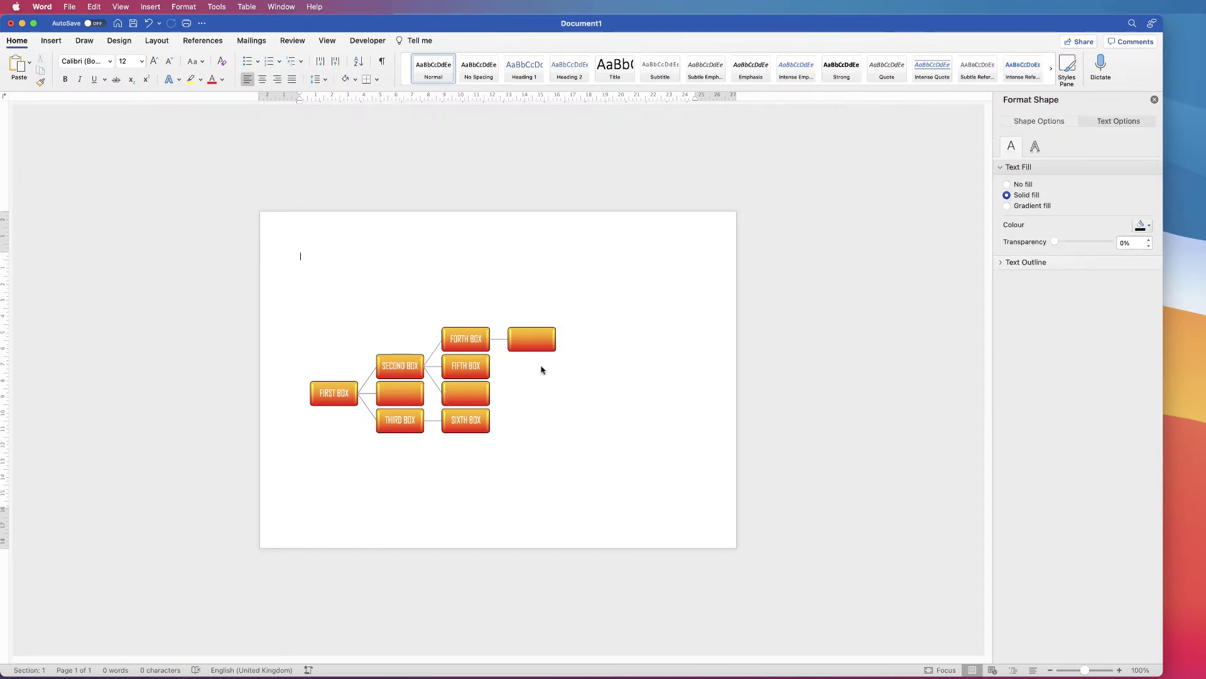
Try adding a box after SIXTH BOX and positioning it to that box's right, and delete the added box.
left_click(465, 423)
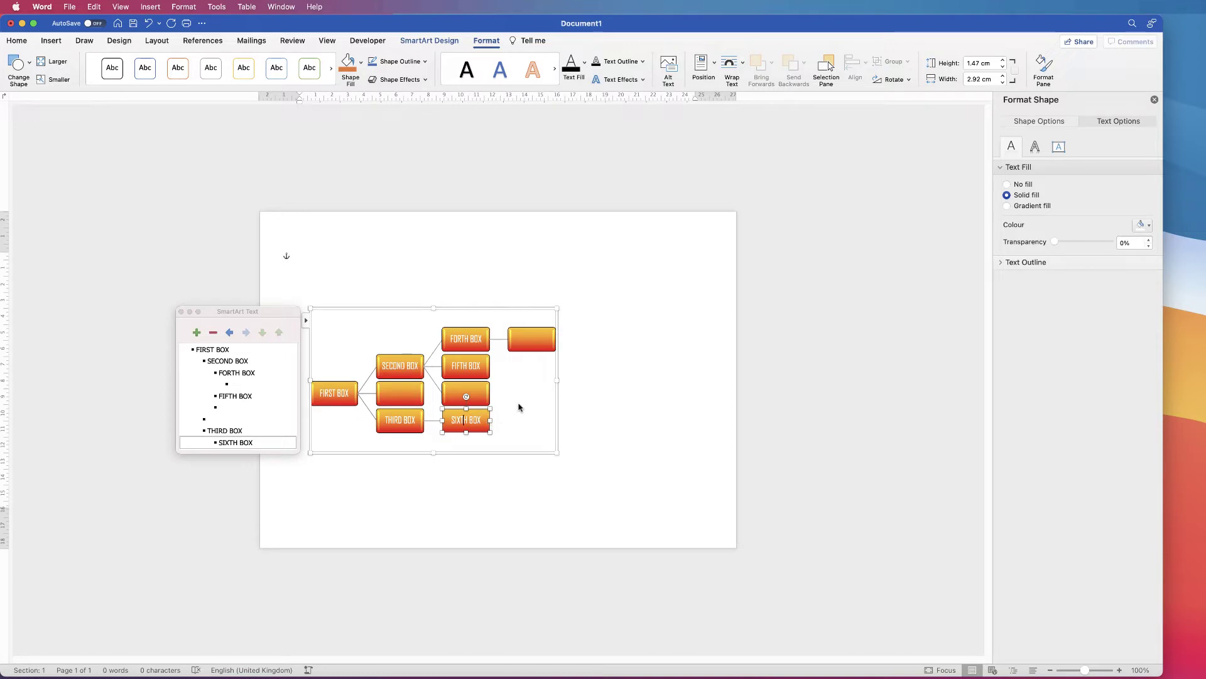
left_click(196, 332)
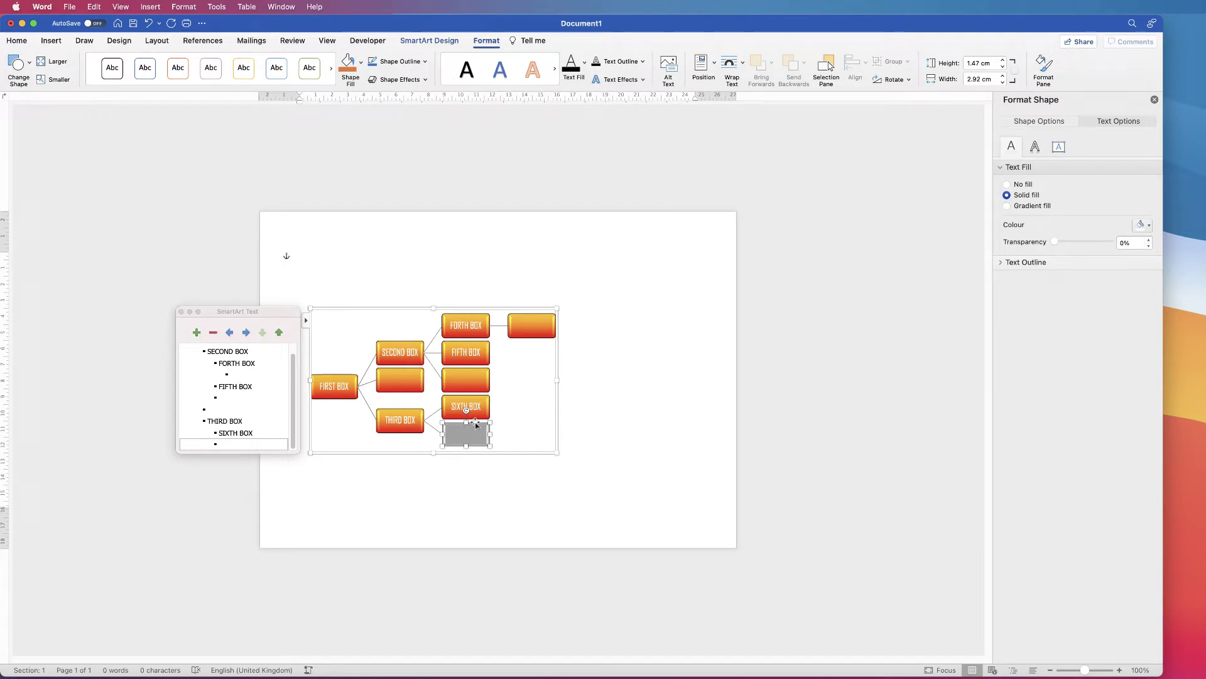
left_click_drag(473, 419, 536, 398)
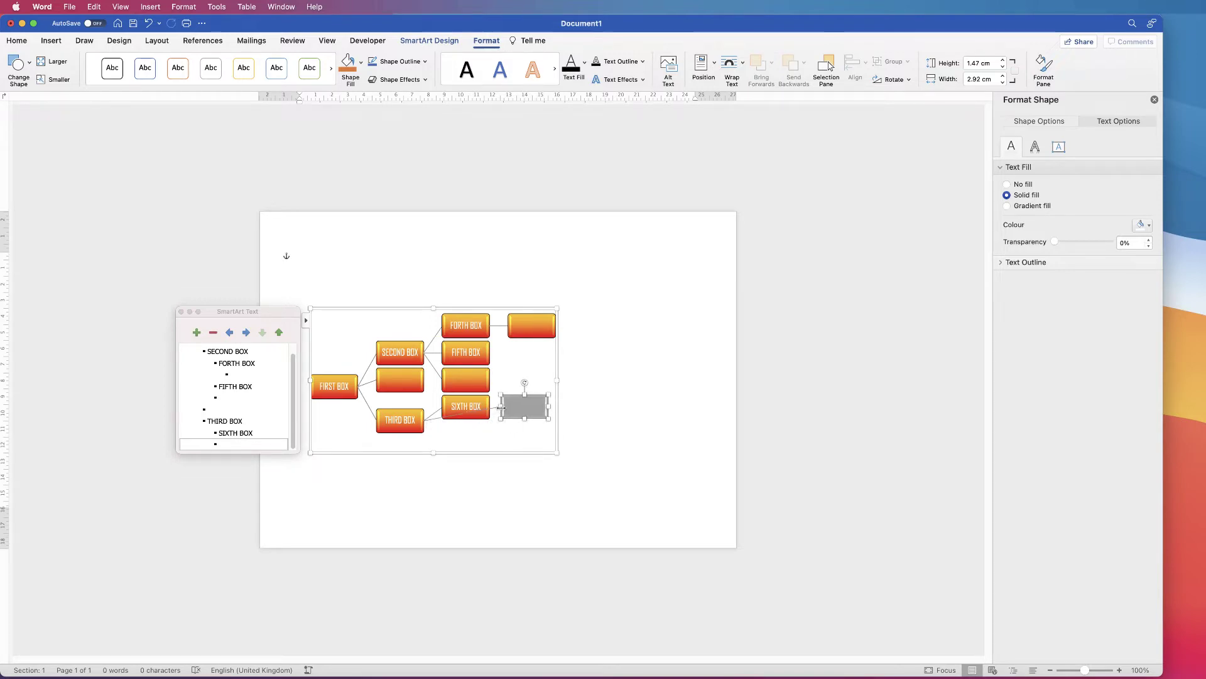
left_click(425, 421)
left_click(496, 409)
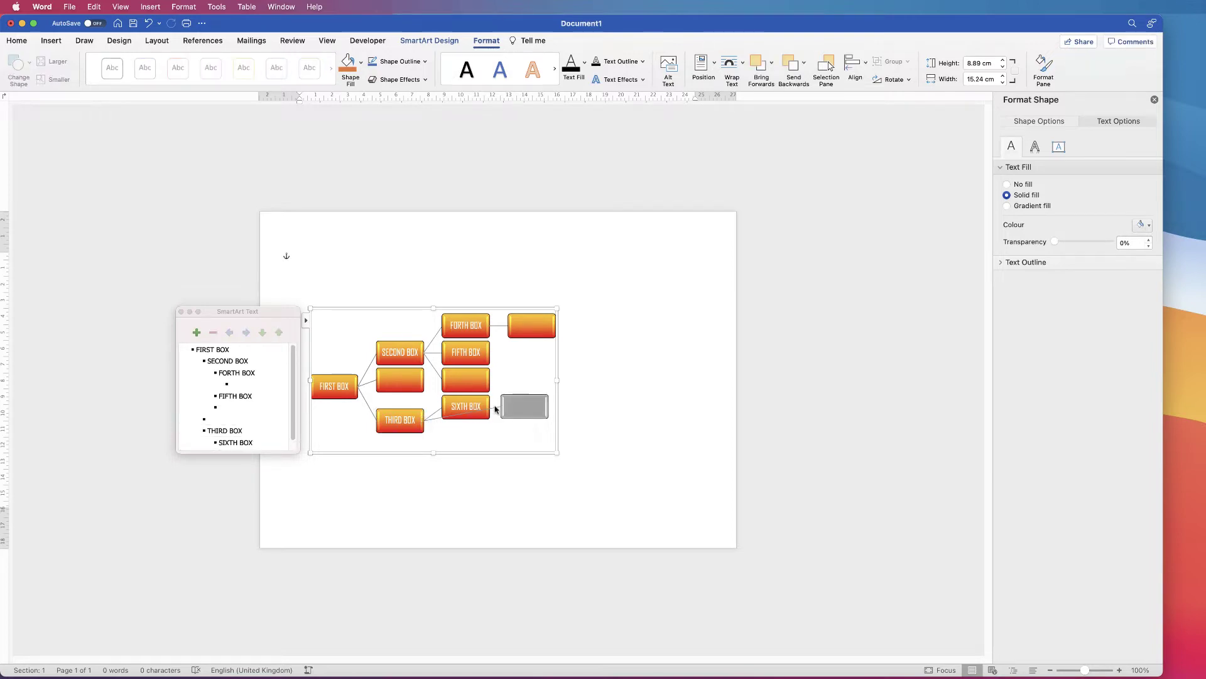
left_click_drag(528, 410, 469, 439)
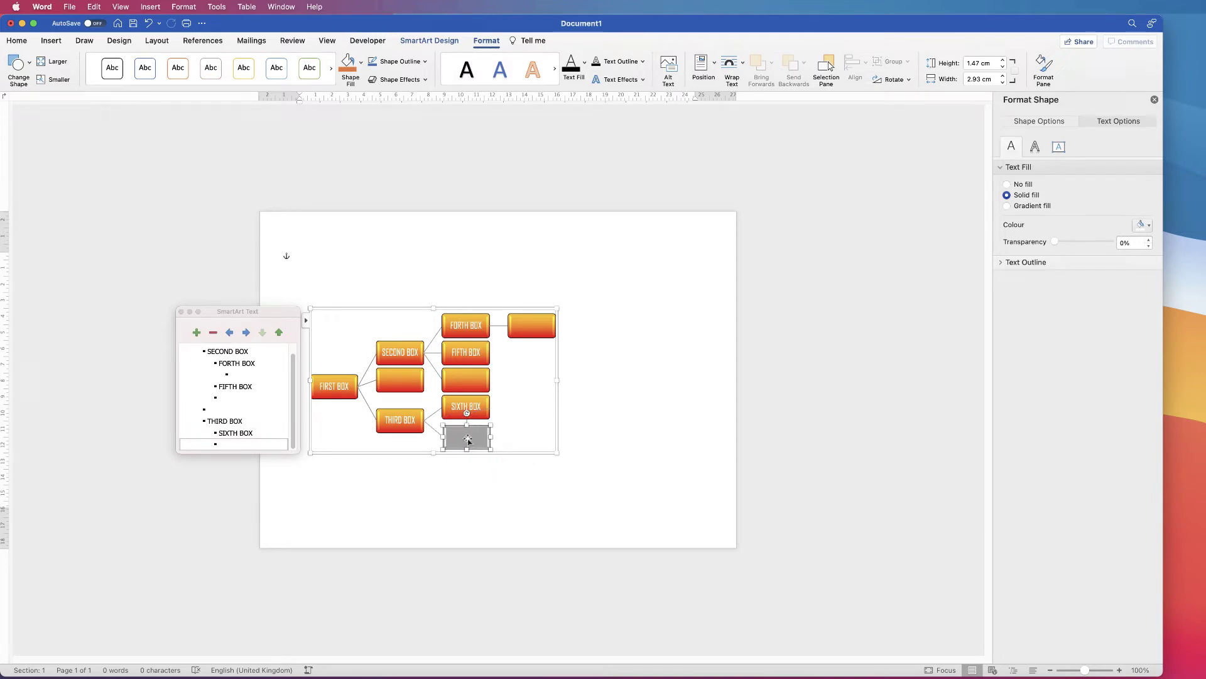
key("BackSpace")
Move the whole SmartArt chart up to the top of the page.
left_click_drag(450, 311, 438, 223)
left_click(663, 323)
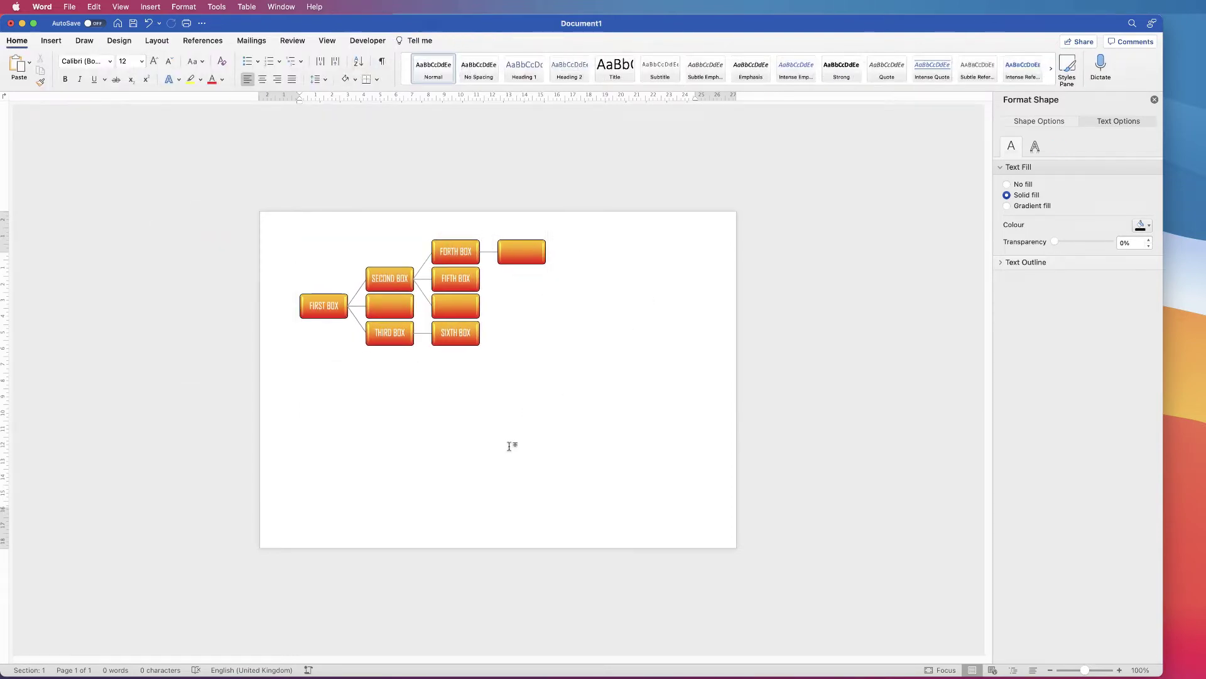
Insert a line callout about 7.62 cm wide and 1.91 cm high in the empty area below the chart.
left_click(53, 42)
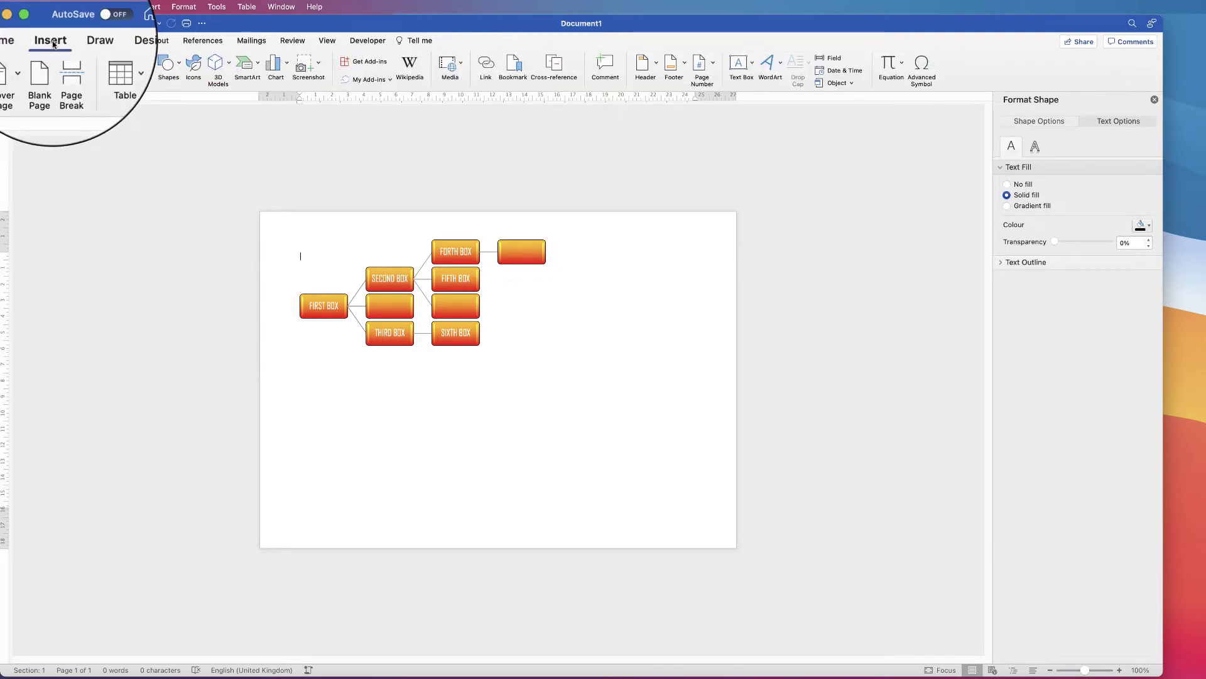
left_click(166, 64)
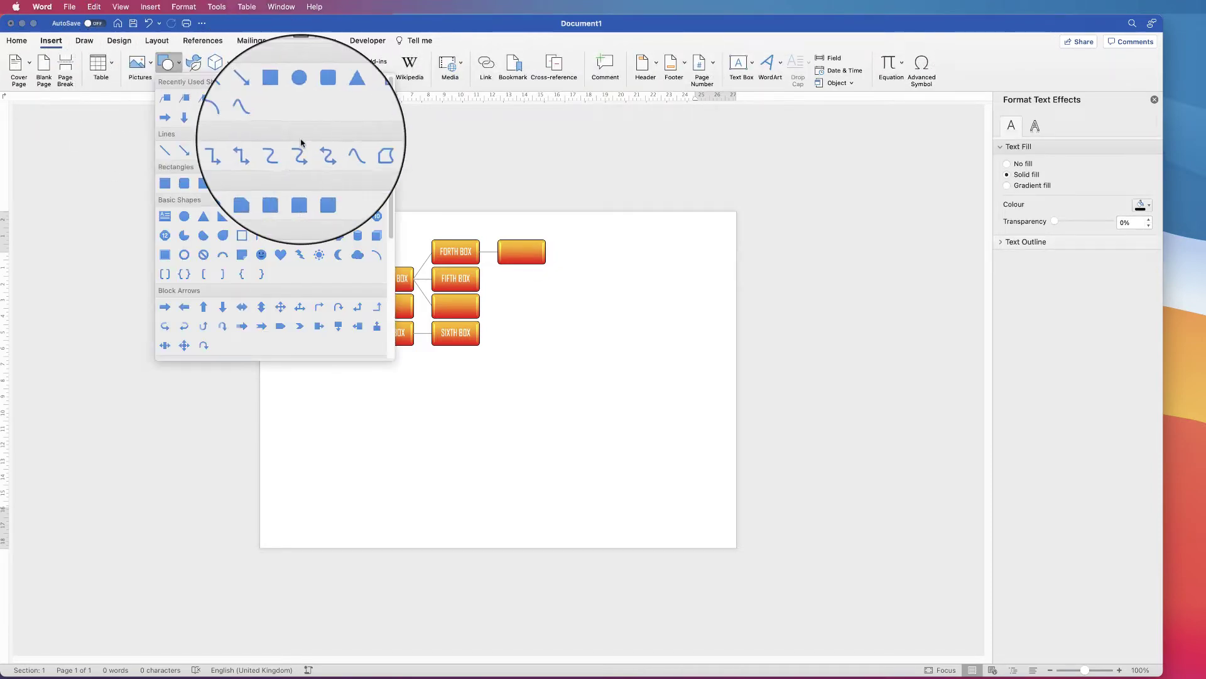
scroll(352, 238, "down", 5)
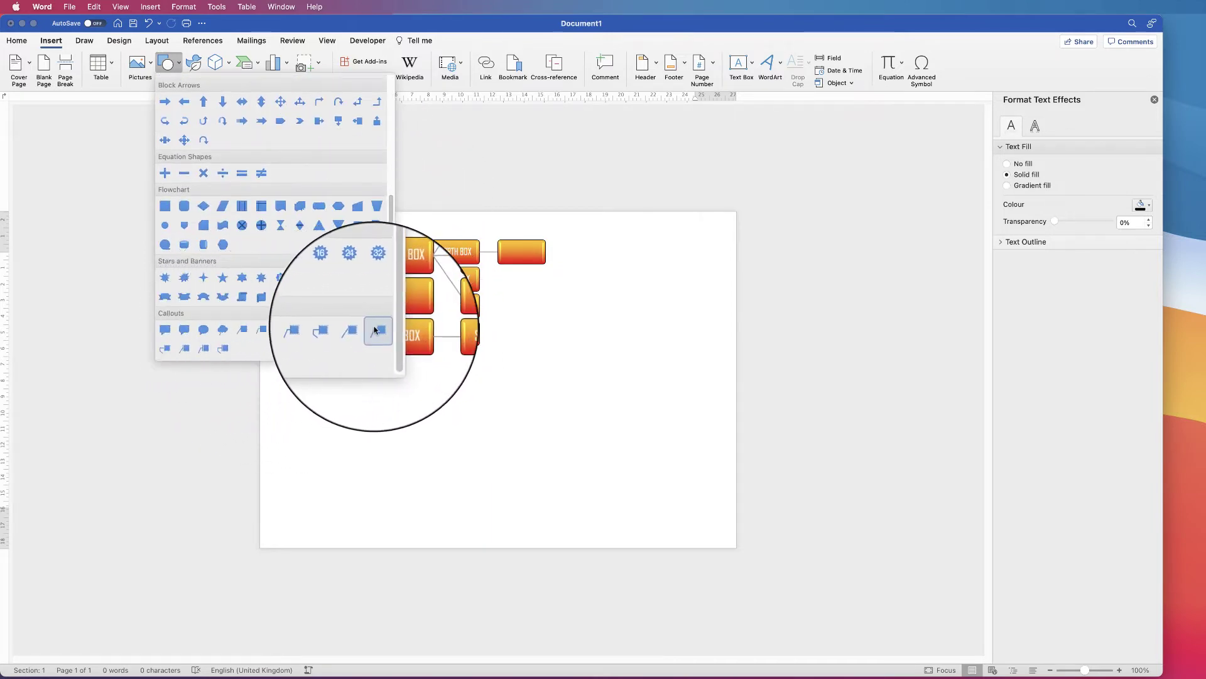
left_click(243, 331)
left_click_drag(423, 424, 548, 450)
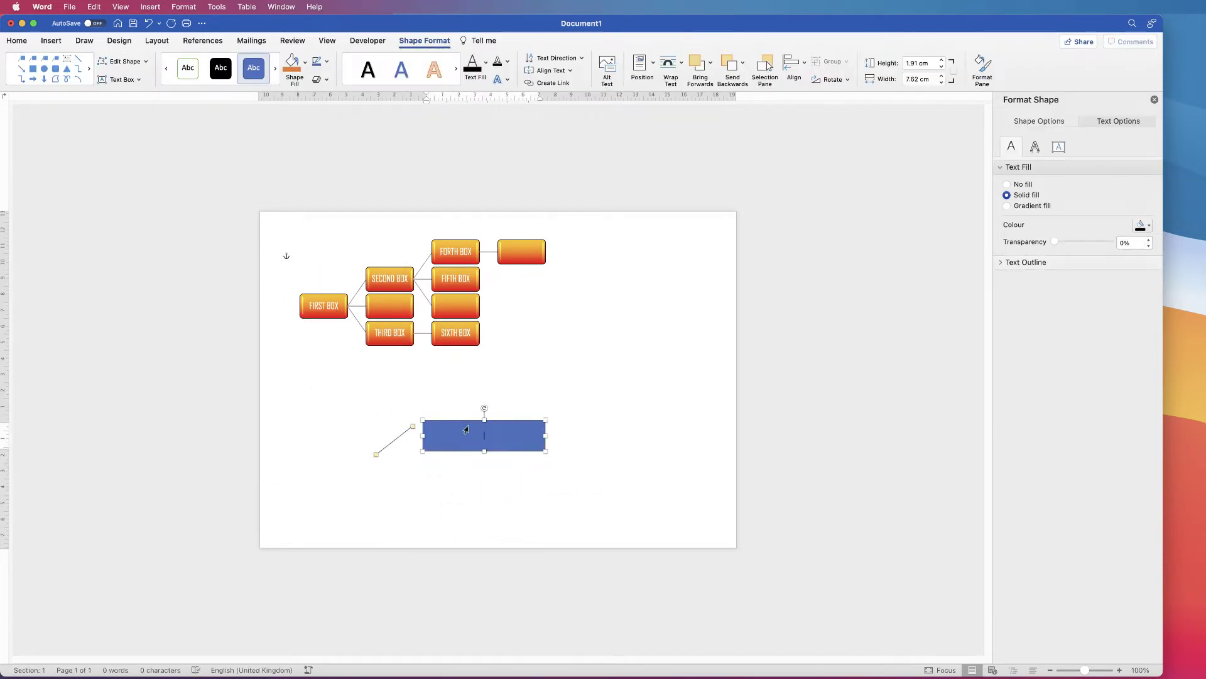
Reposition both ends of the callout's leader line so it runs horizontally from the middle of the box's left edge.
mouse_move(377, 457)
left_mouse_down()
mouse_move(379, 373)
mouse_move(350, 415)
mouse_move(353, 452)
mouse_move(375, 442)
left_mouse_up()
left_click_drag(414, 428, 369, 434)
key("Escape")
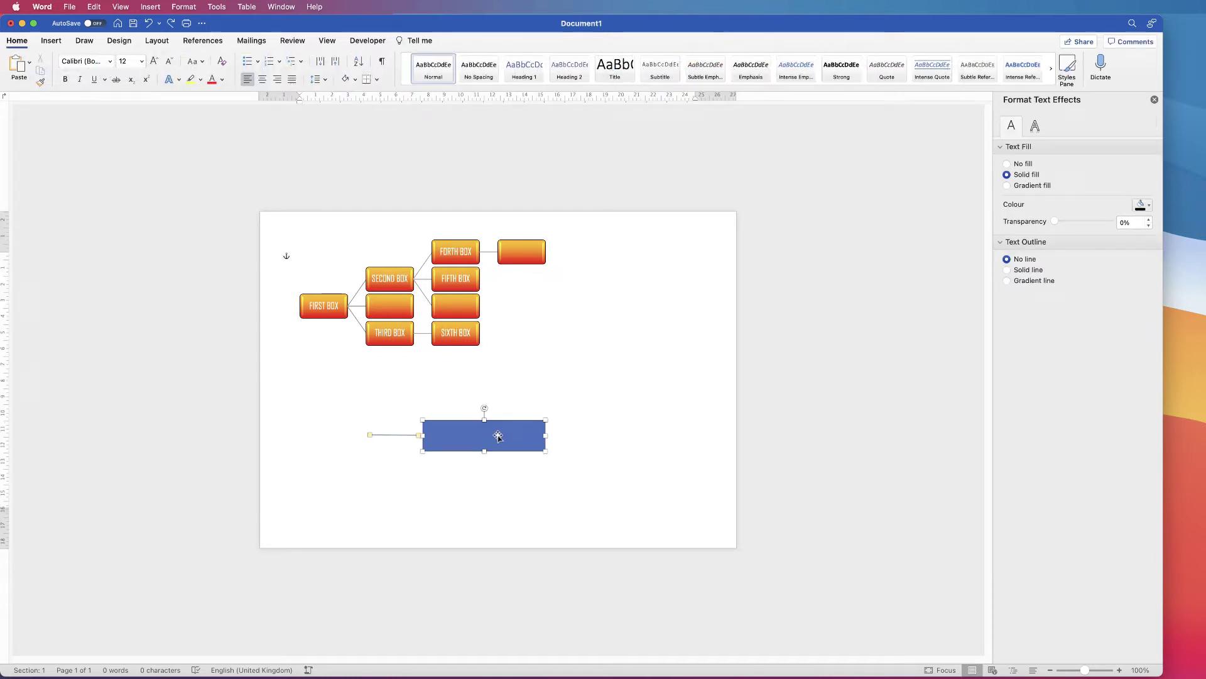
Fill the callout box with the gold-orange standard colour.
left_click(498, 436)
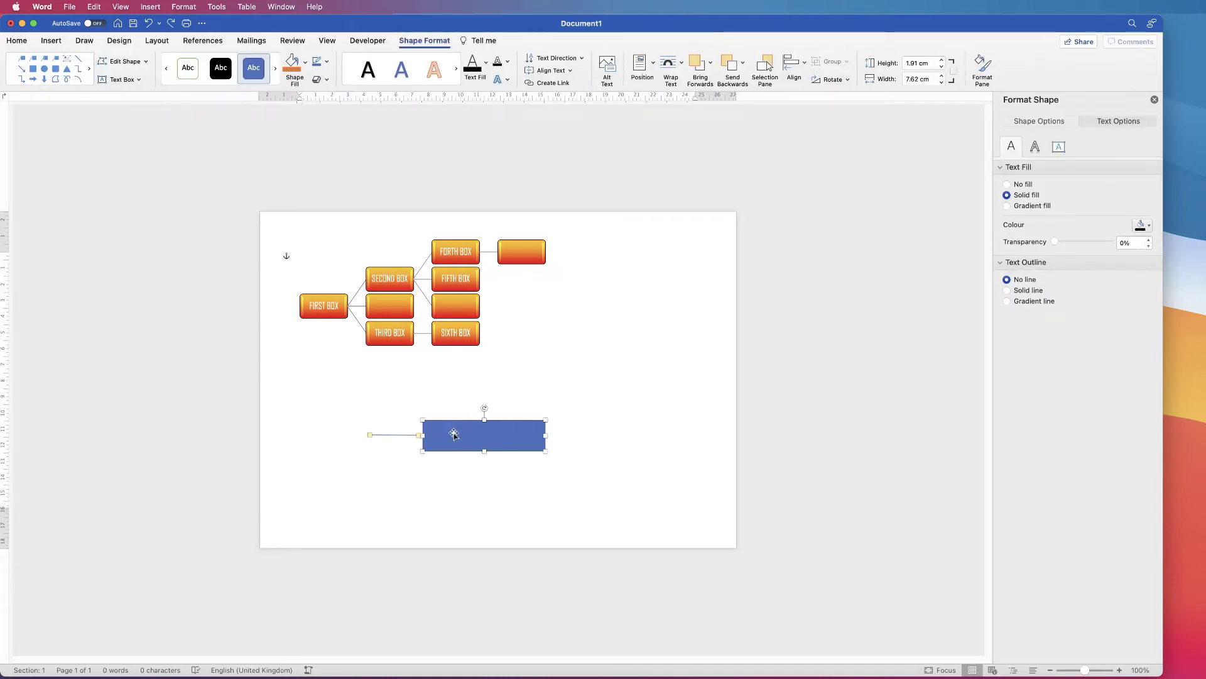
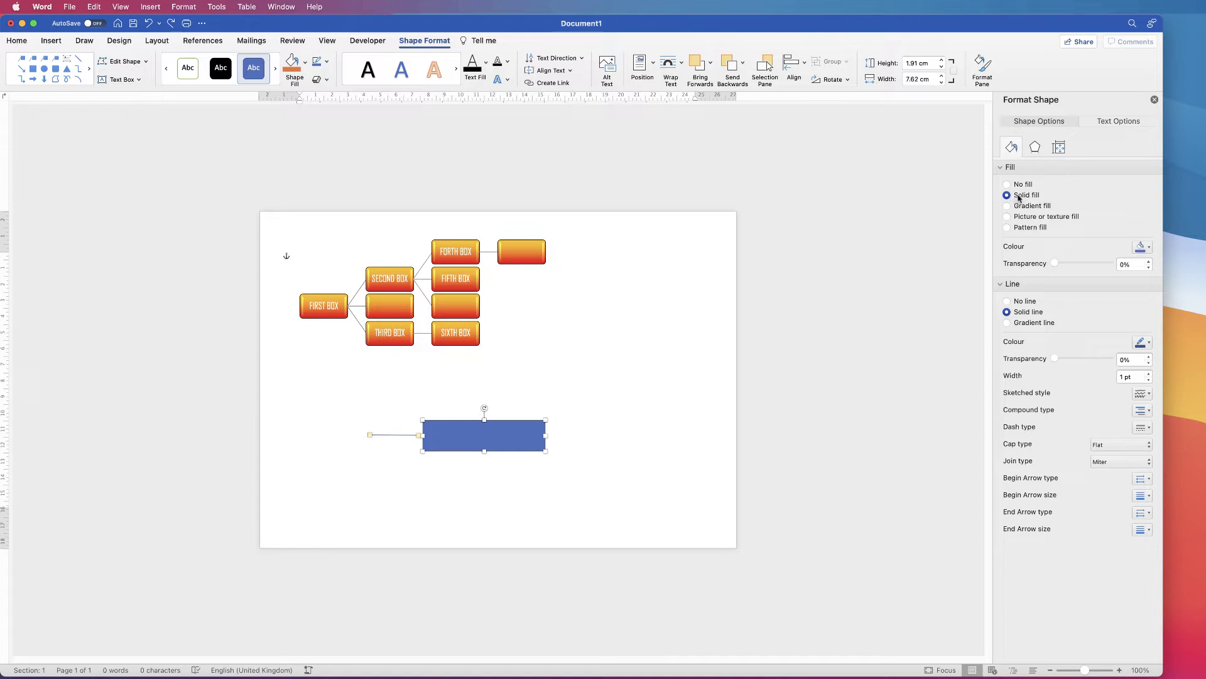
left_click(1150, 247)
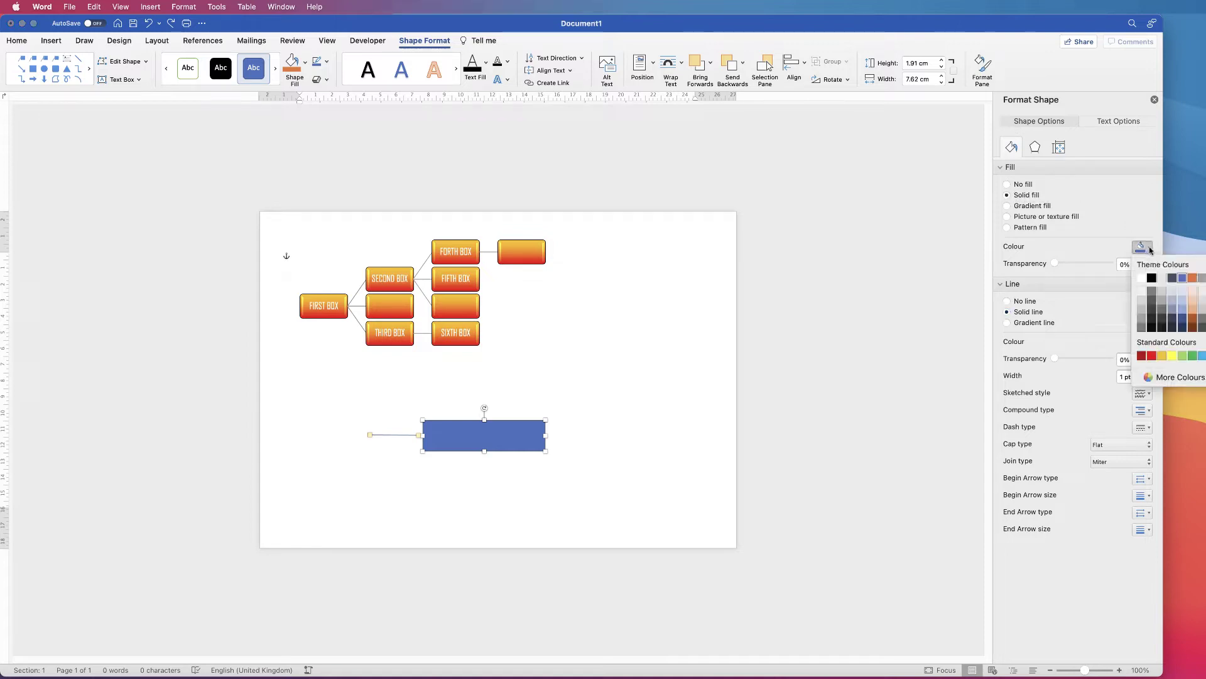
left_click(1162, 357)
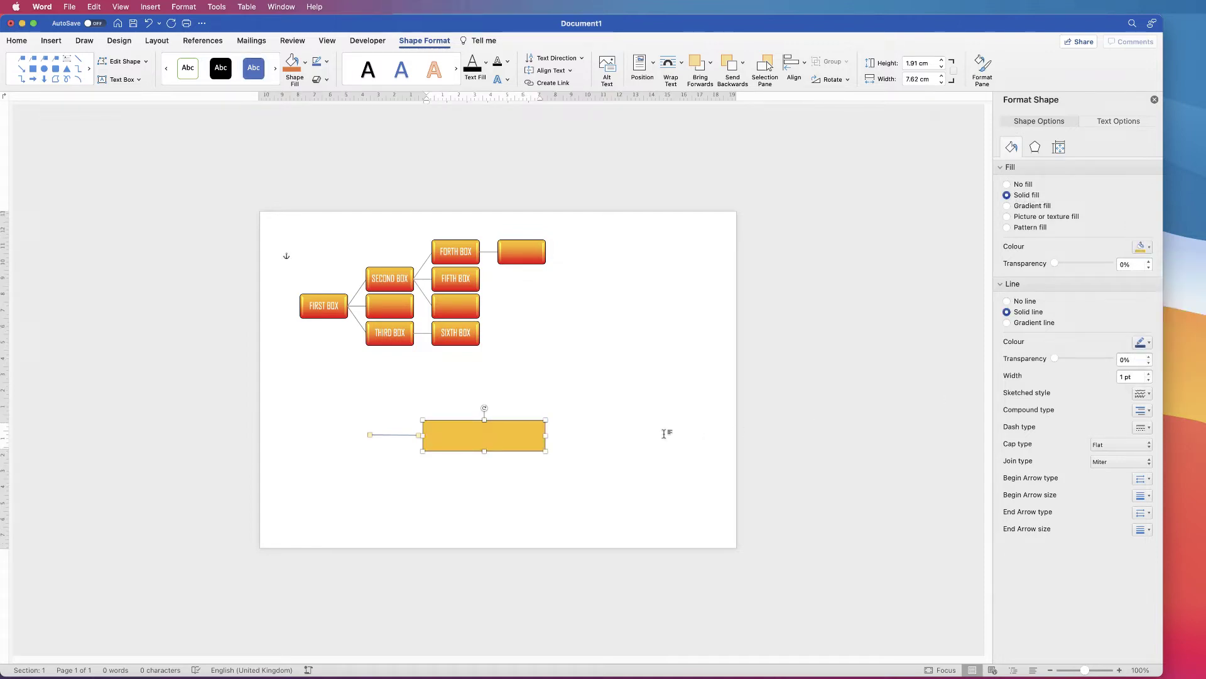
left_click(437, 455)
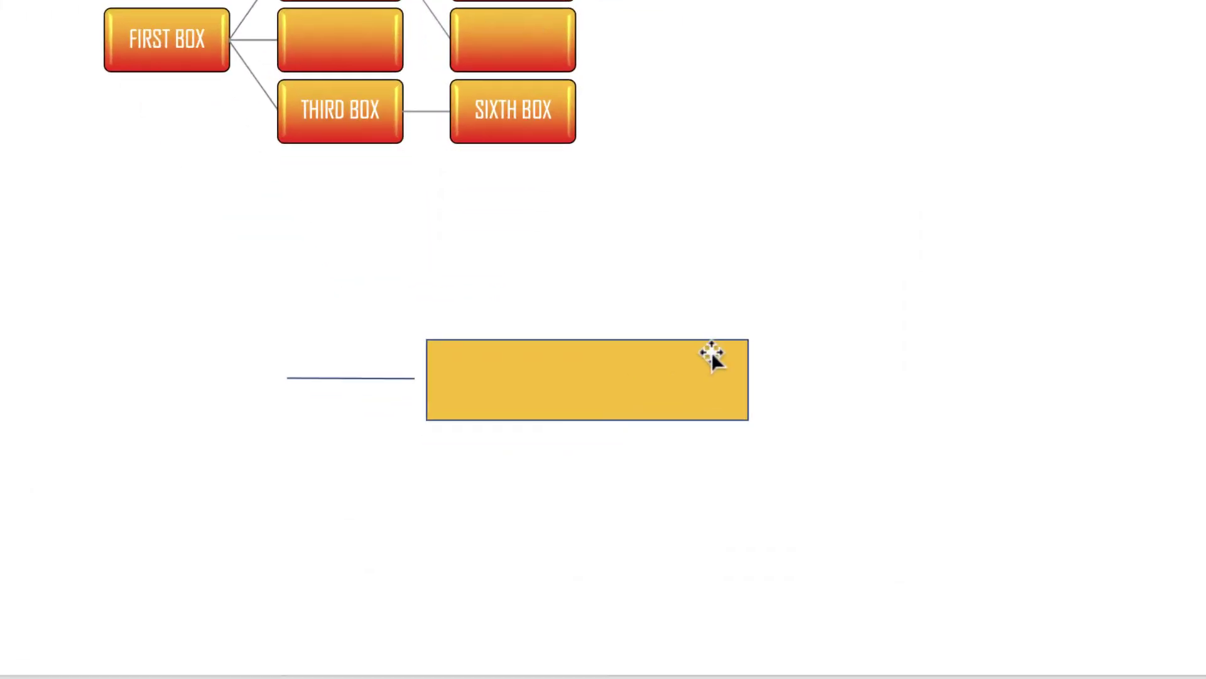
Try removing the callout's line by setting it to No line.
left_click(699, 345)
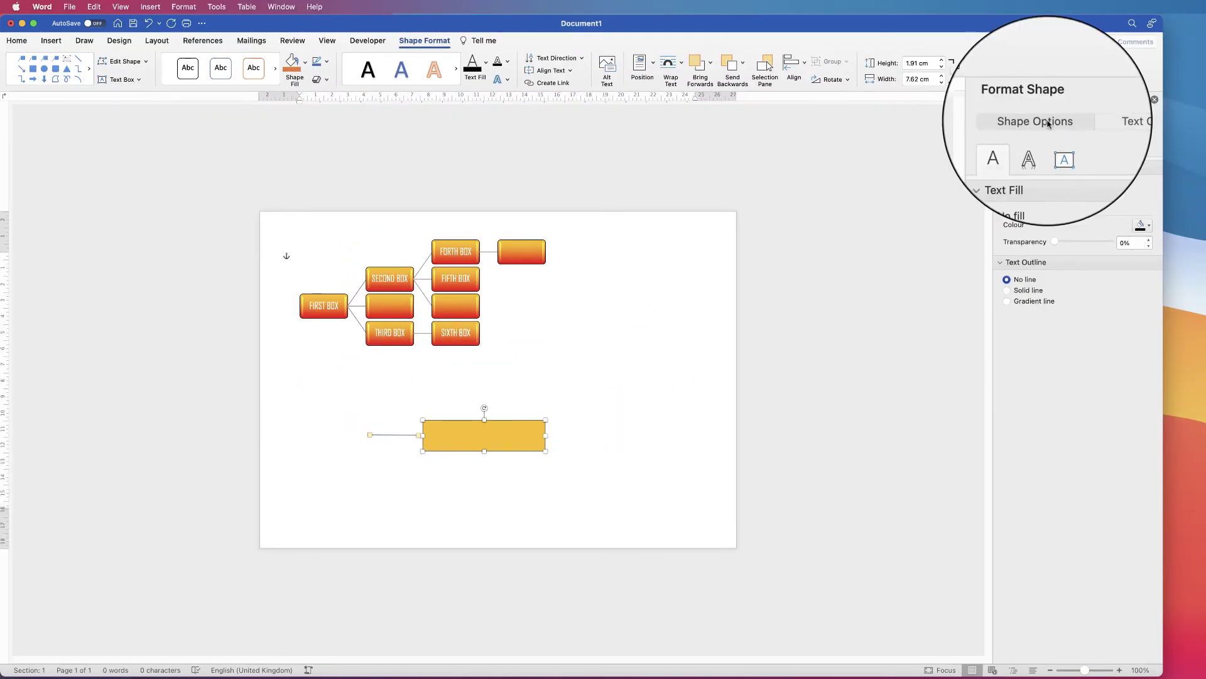
left_click(1043, 122)
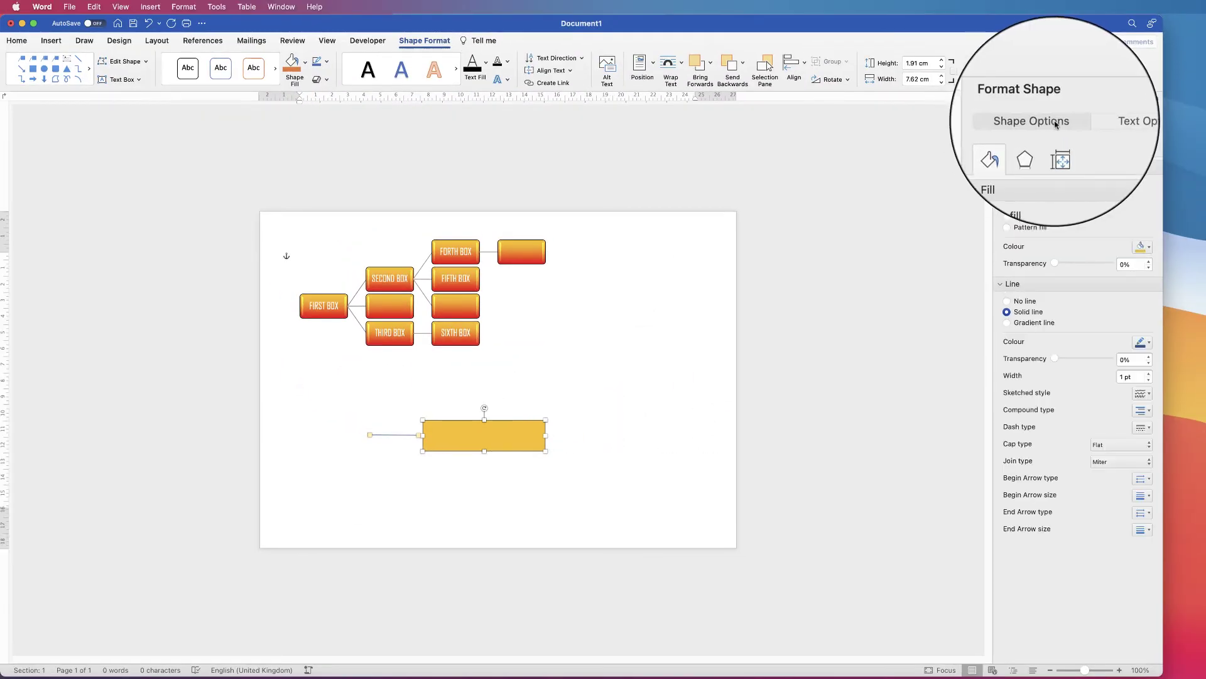
left_click(1007, 301)
left_click(581, 431)
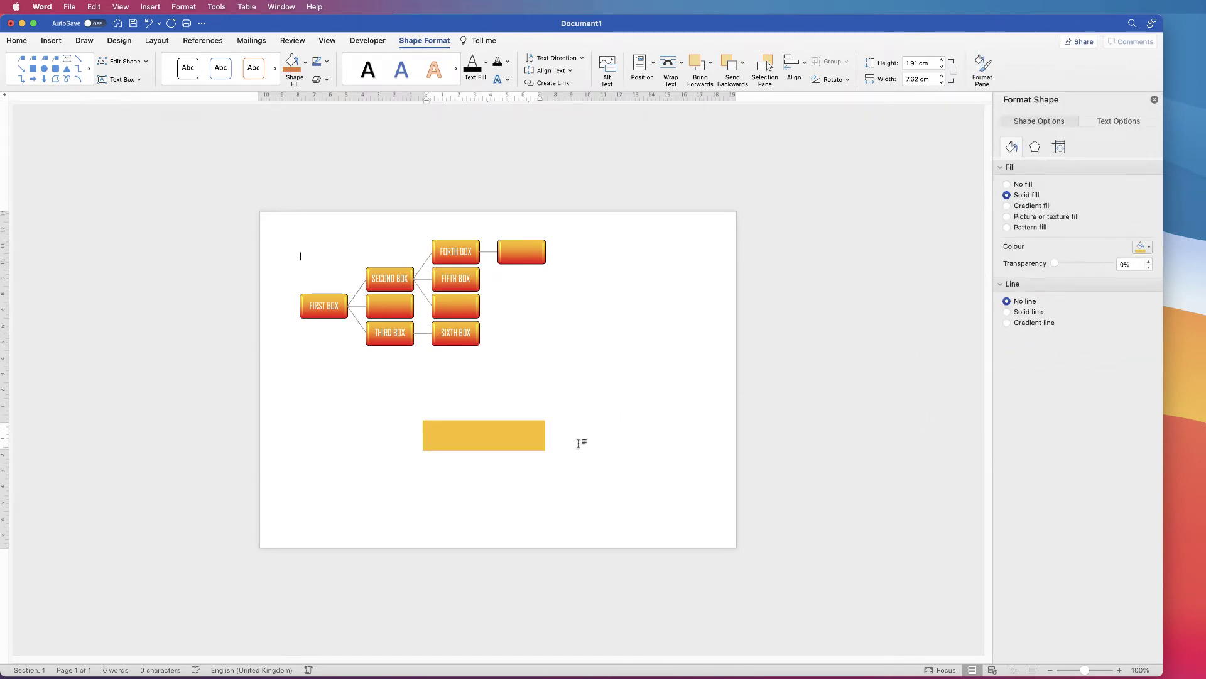
Give the callout a solid black line and enter START in its box.
left_click(532, 432)
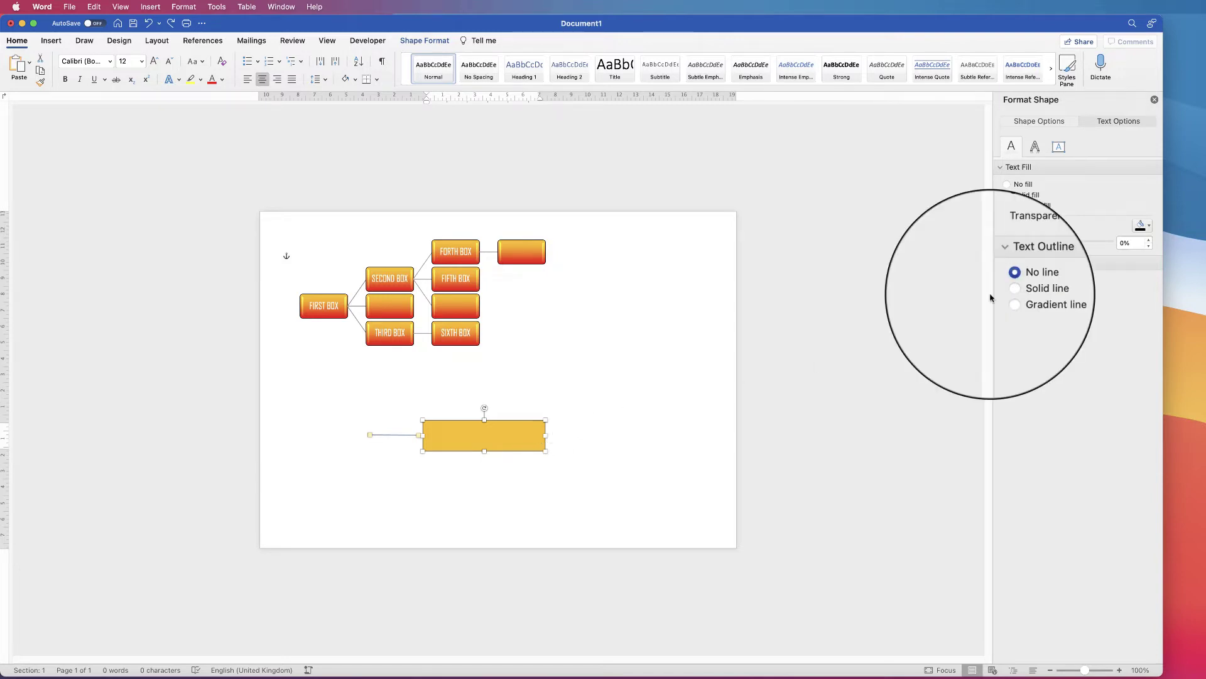
left_click(1024, 124)
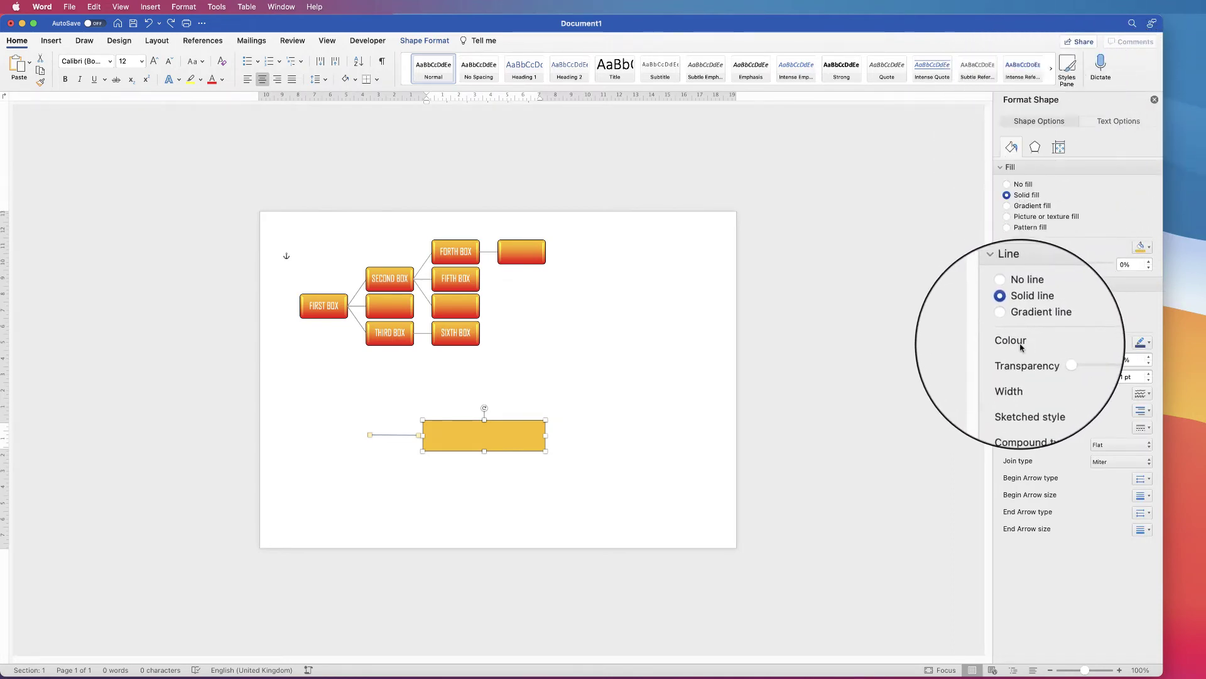
left_click(1149, 344)
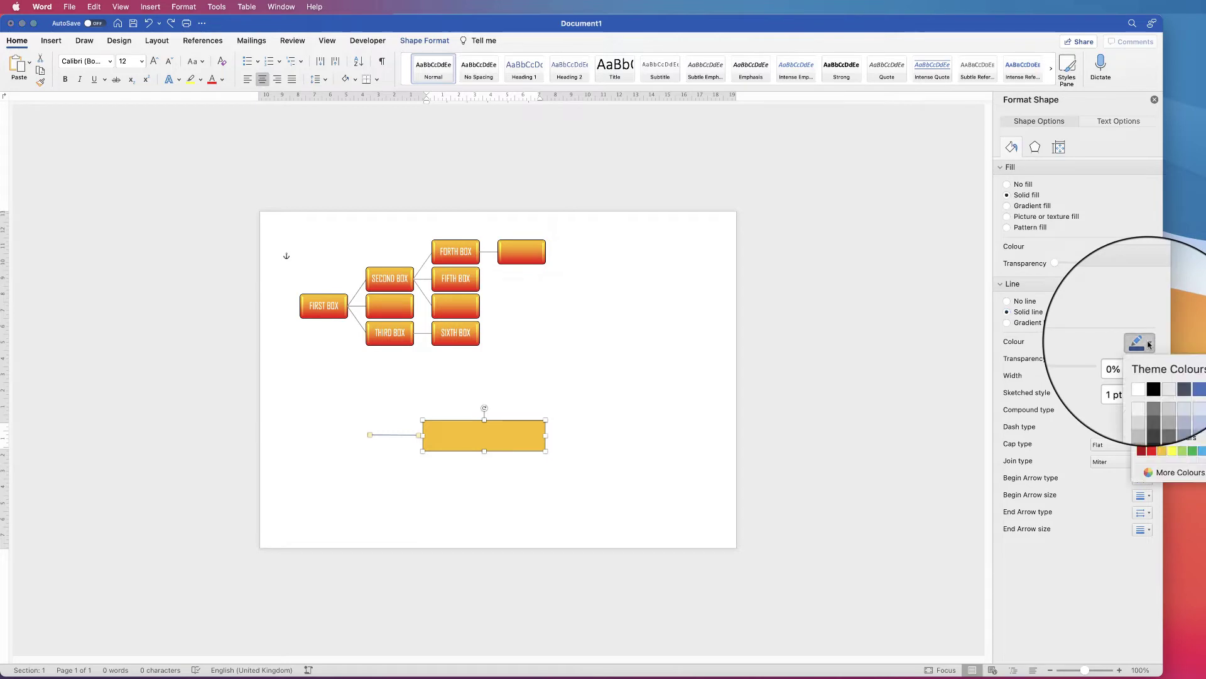
left_click(1150, 379)
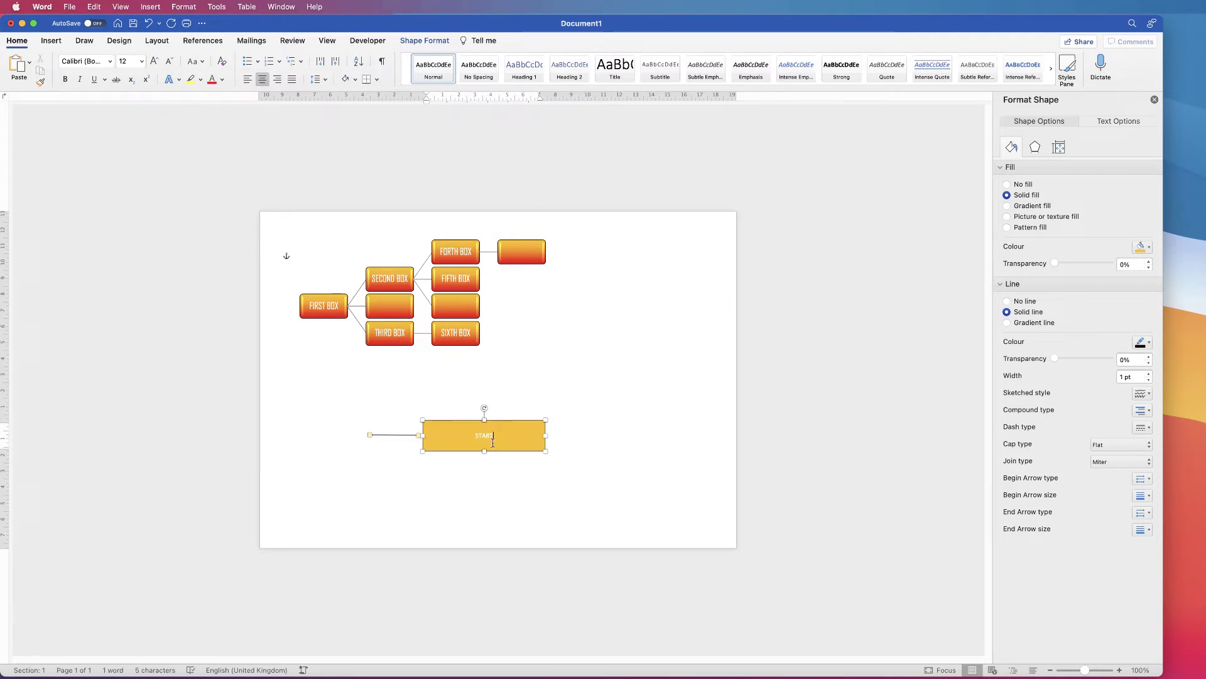
Enlarge the callout's START text to 24 pt, and narrow the box and move it beneath the chart's first columns.
key("super+a")
left_click(154, 63)
left_click(154, 63)
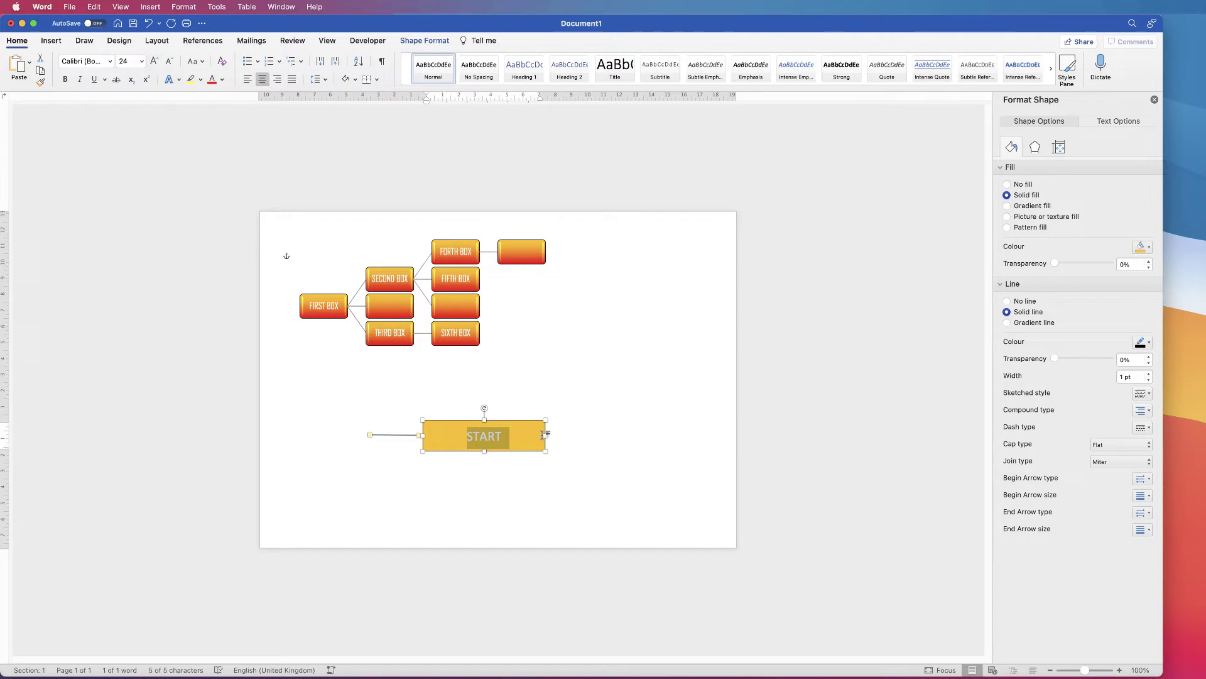
left_click_drag(546, 436, 380, 416)
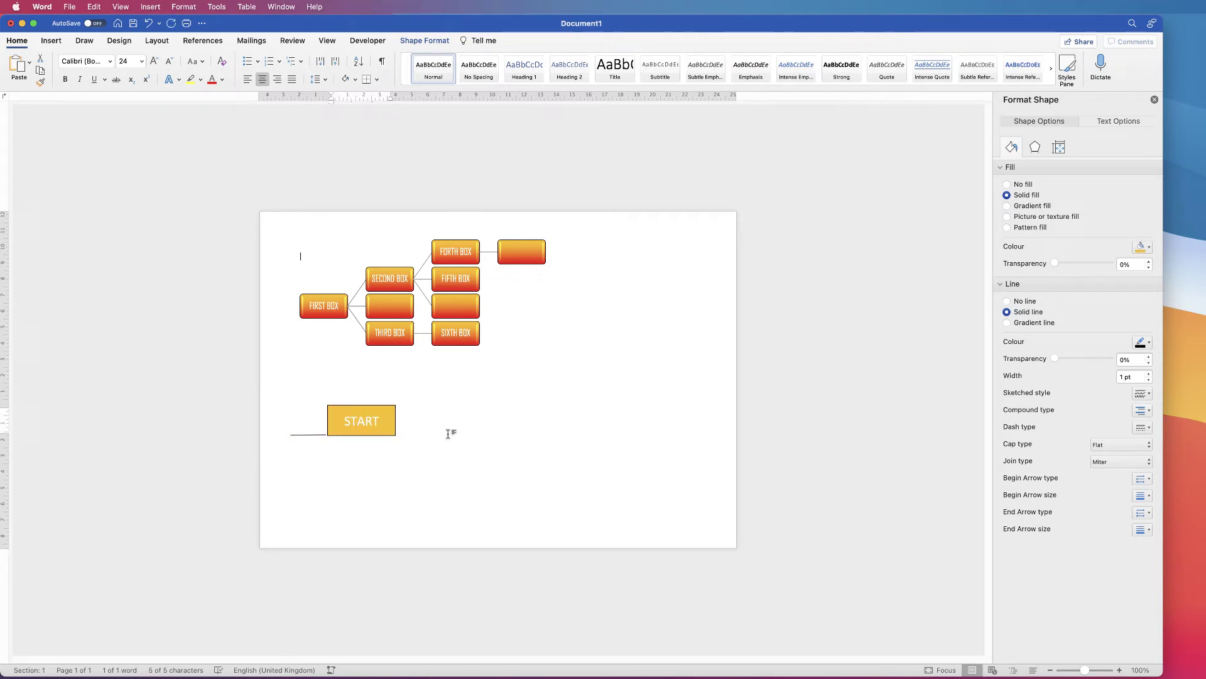
Duplicate the START callout twice and stack the two copies to the right of the original.
key("super+v")
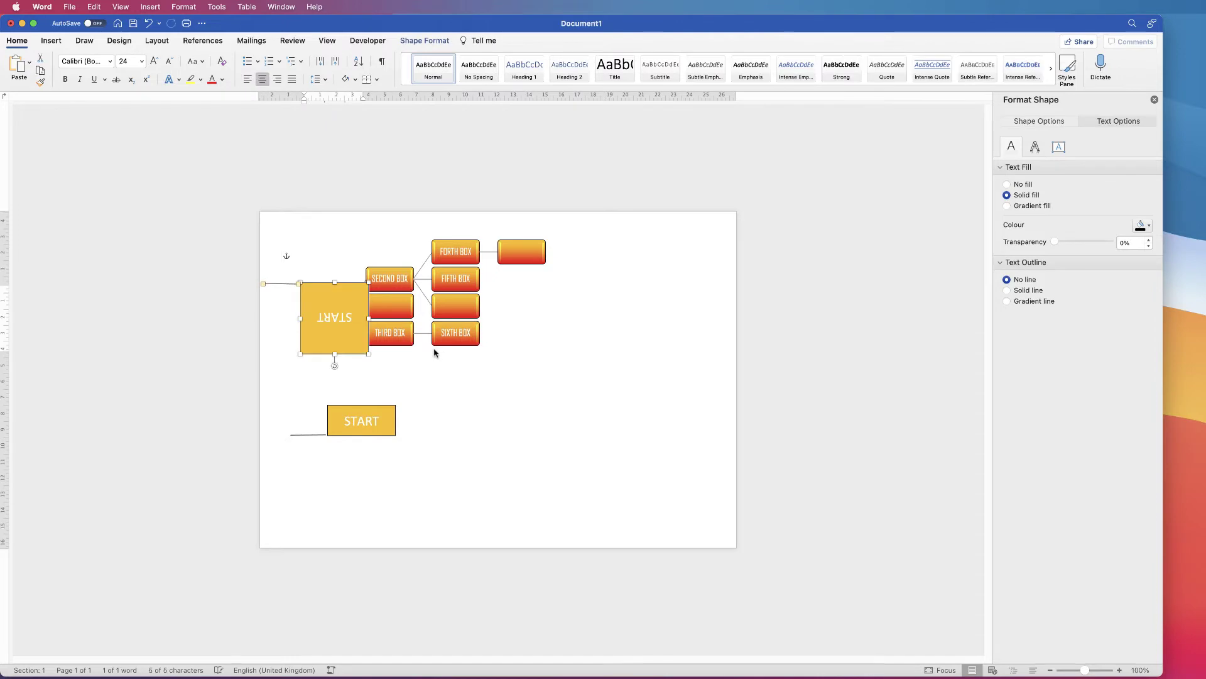
left_click_drag(352, 253, 496, 384)
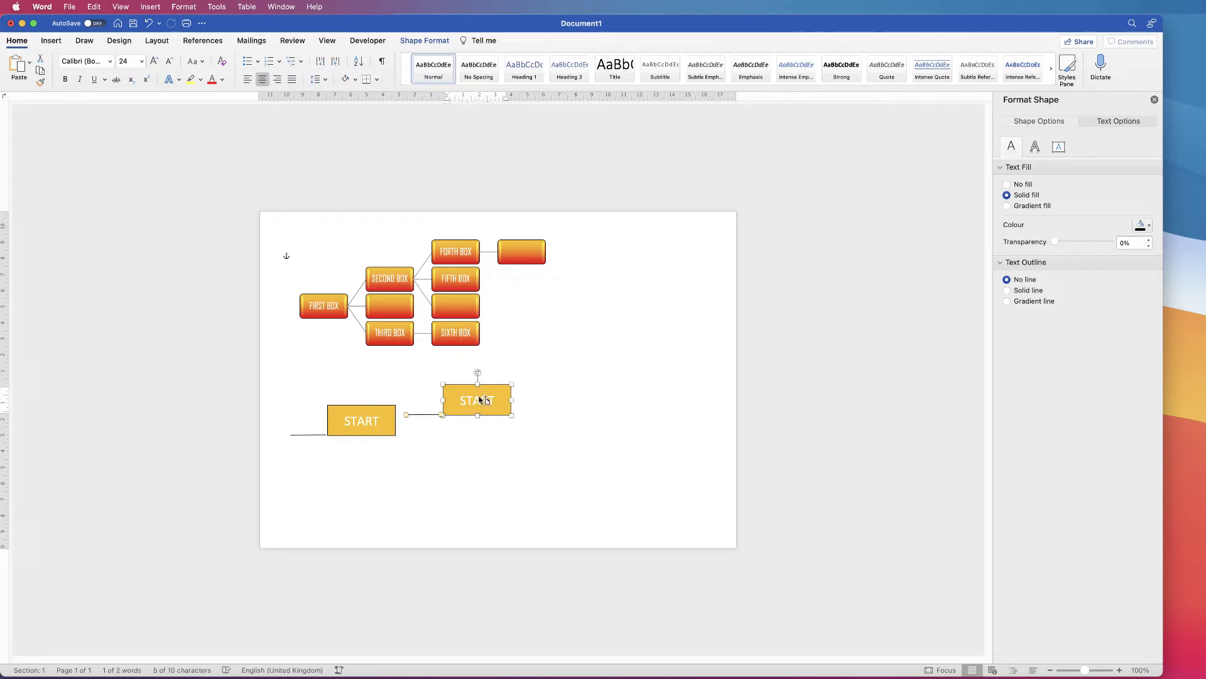
left_click_drag(480, 397, 484, 438)
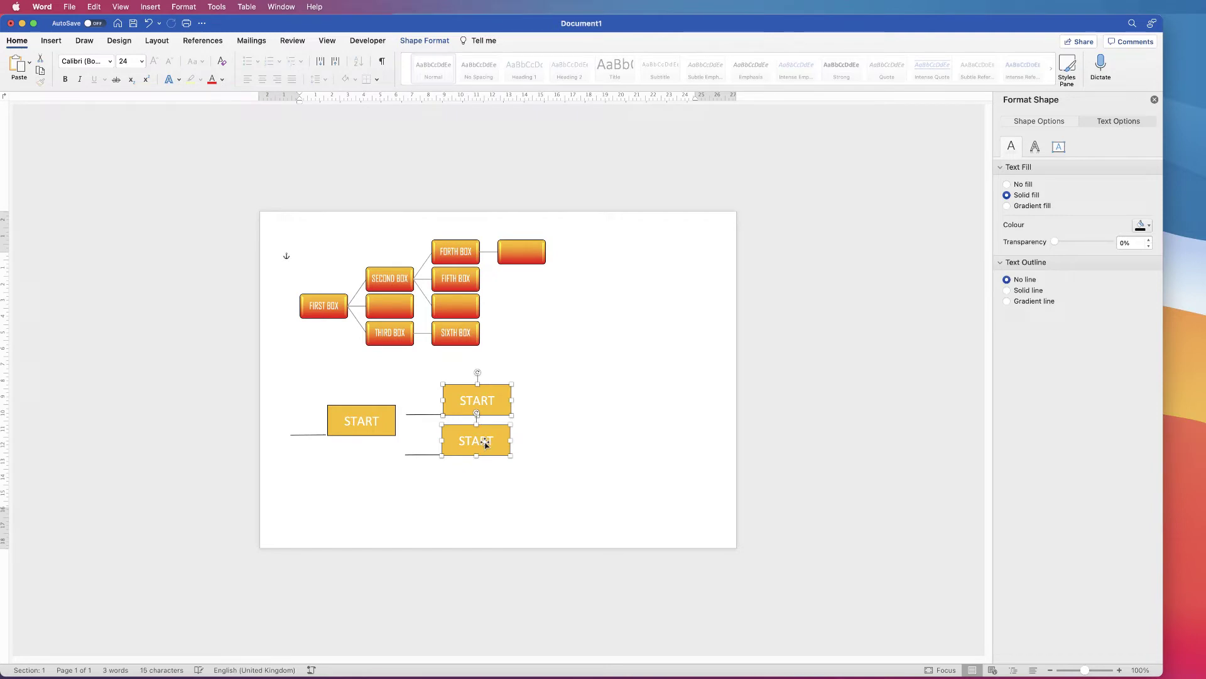
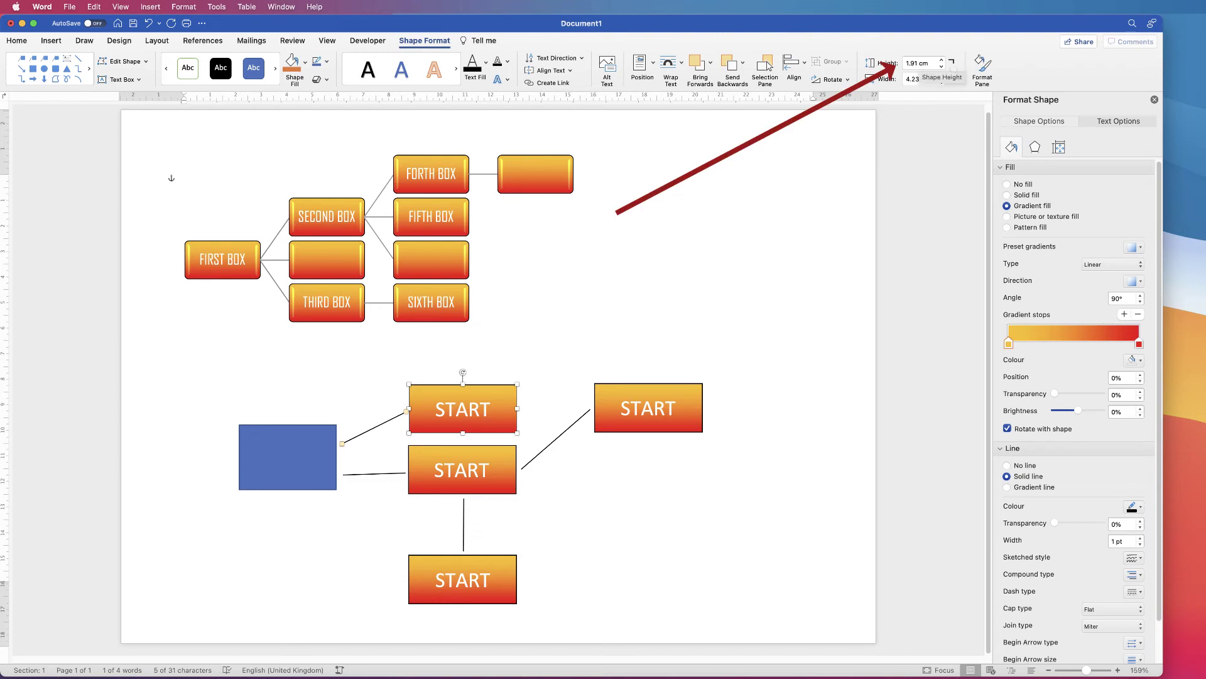
Match the blue rectangle's height to the START boxes by setting it to 1.91 cm.
left_click(920, 63)
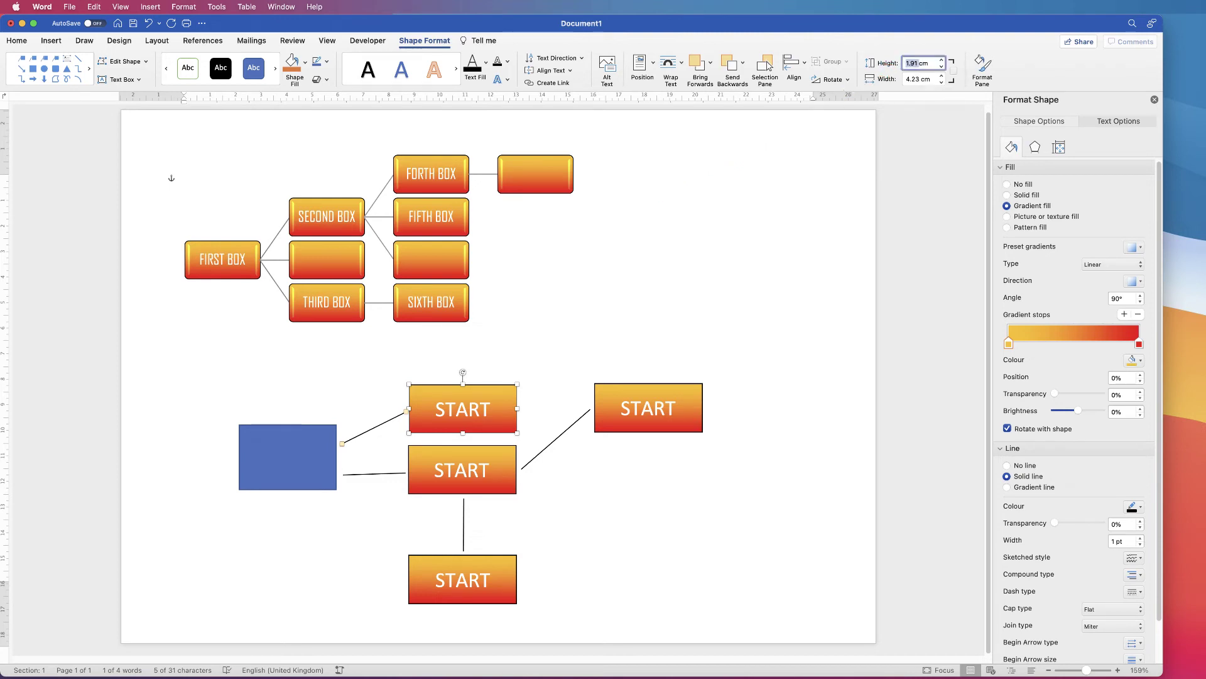
left_click(276, 443)
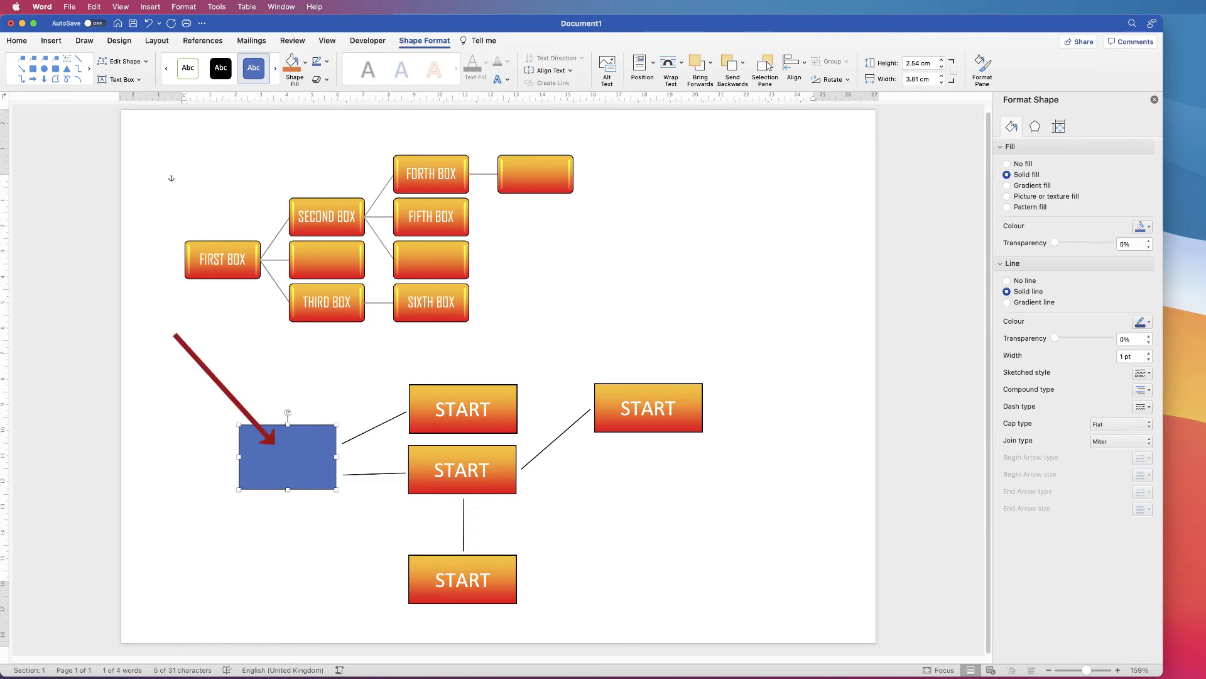
left_click(921, 63)
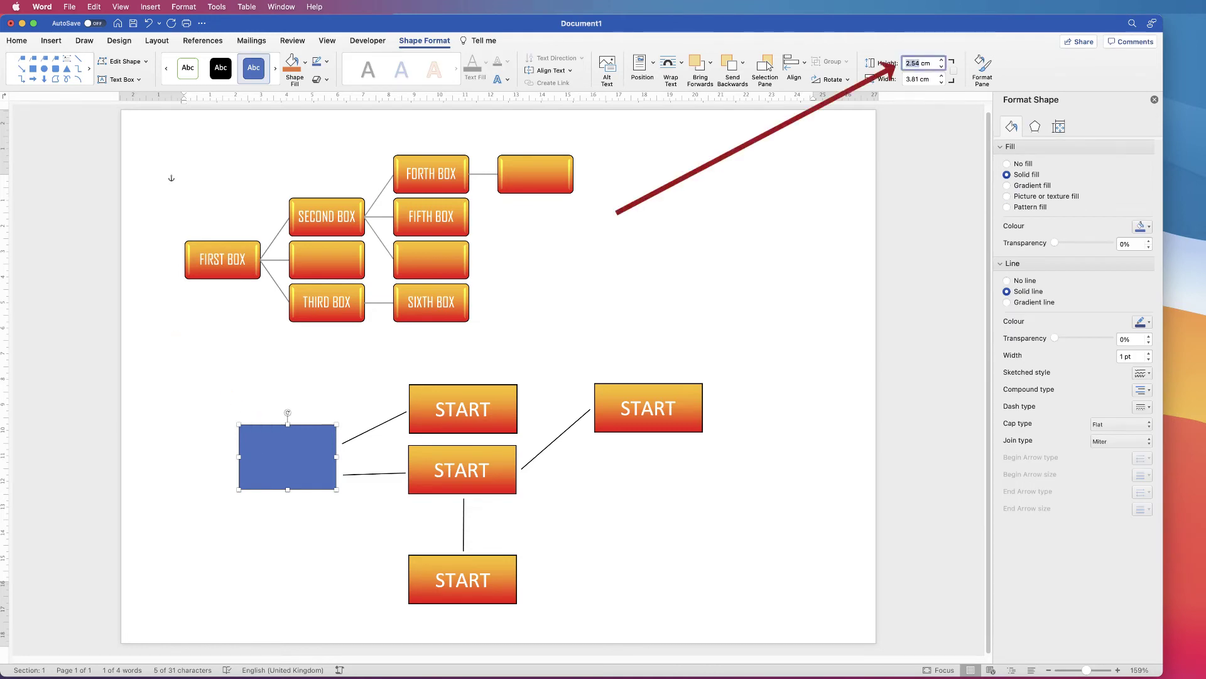
type("1.91")
key("Return")
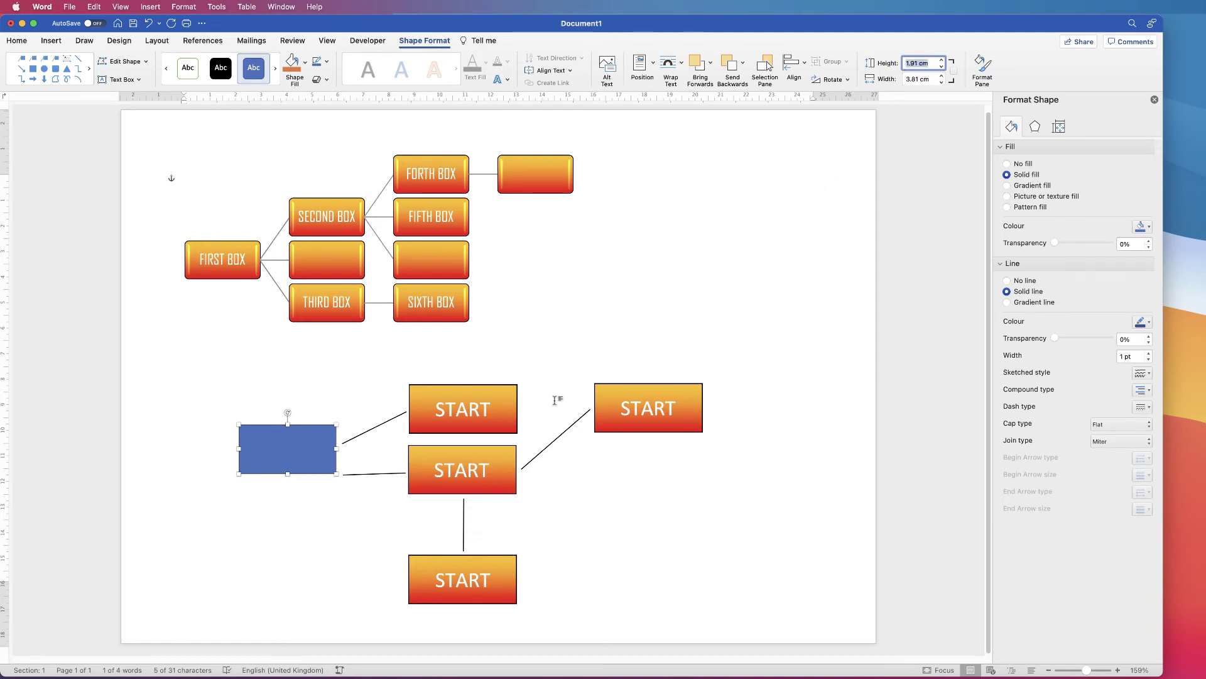
Match the blue rectangle's width to the START box at 4.23 cm and shift it clear of the leader lines.
left_click(494, 414)
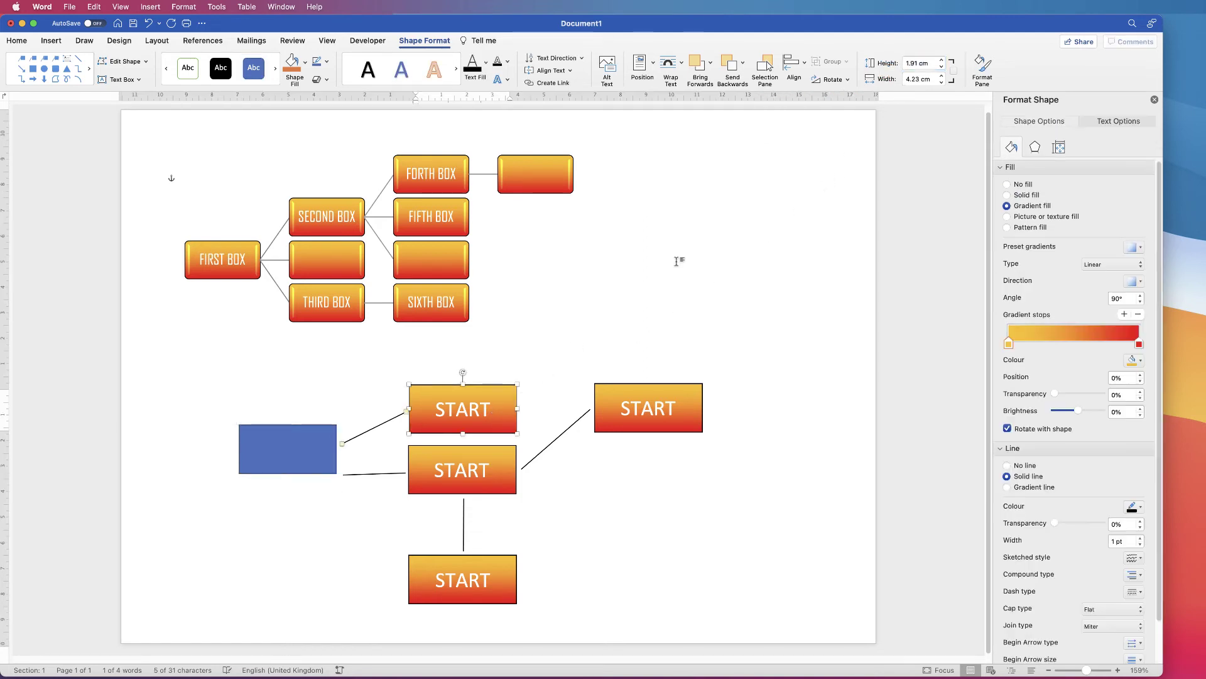
double_click(919, 78)
key("super+c")
left_click(314, 453)
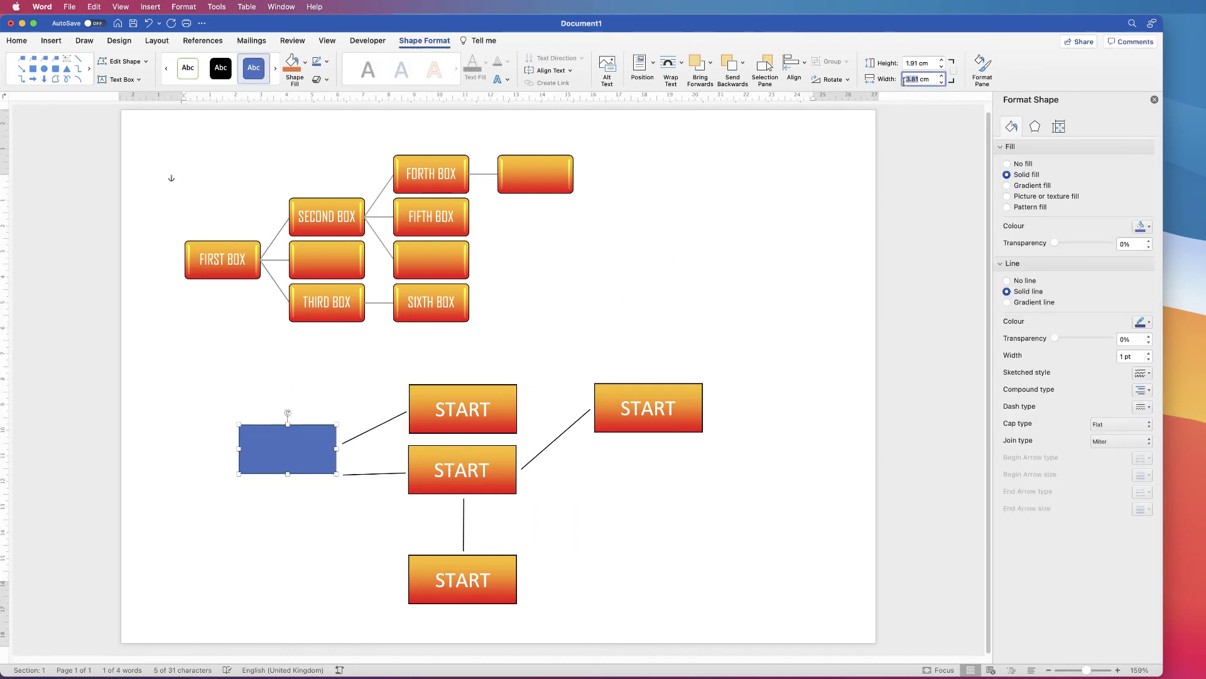
key("super+v")
key("Return")
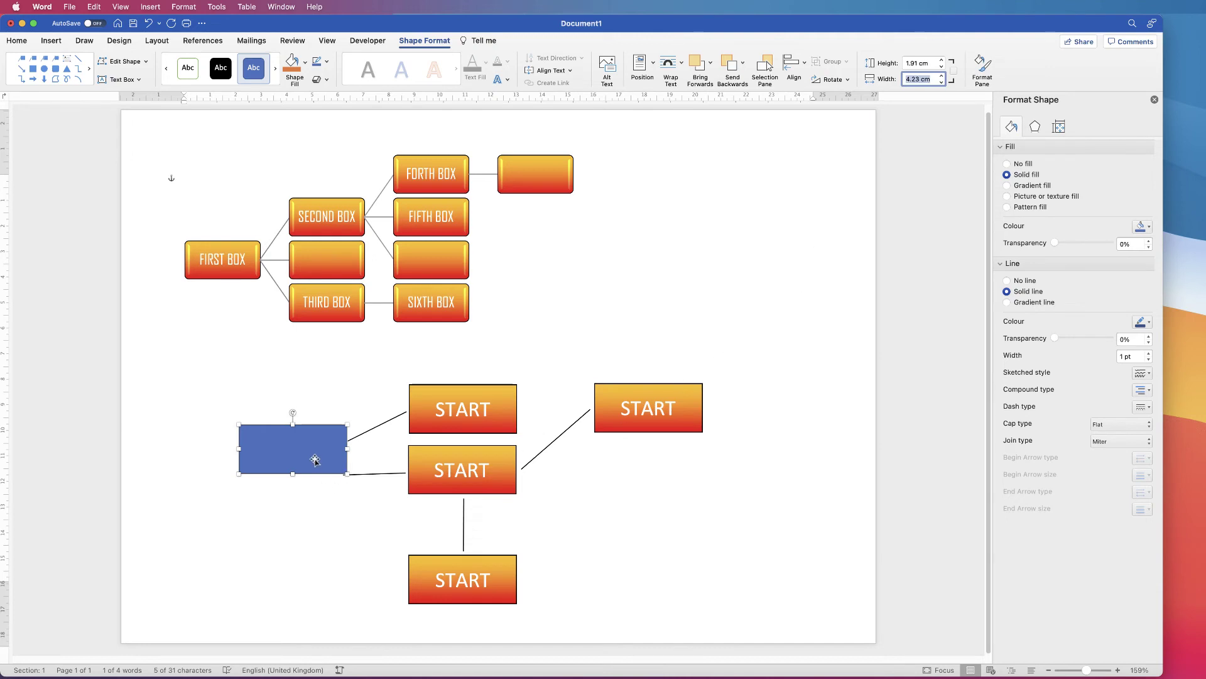
mouse_move(316, 461)
left_mouse_down()
mouse_move(485, 509)
mouse_move(484, 531)
mouse_move(542, 468)
mouse_move(301, 466)
left_mouse_up()
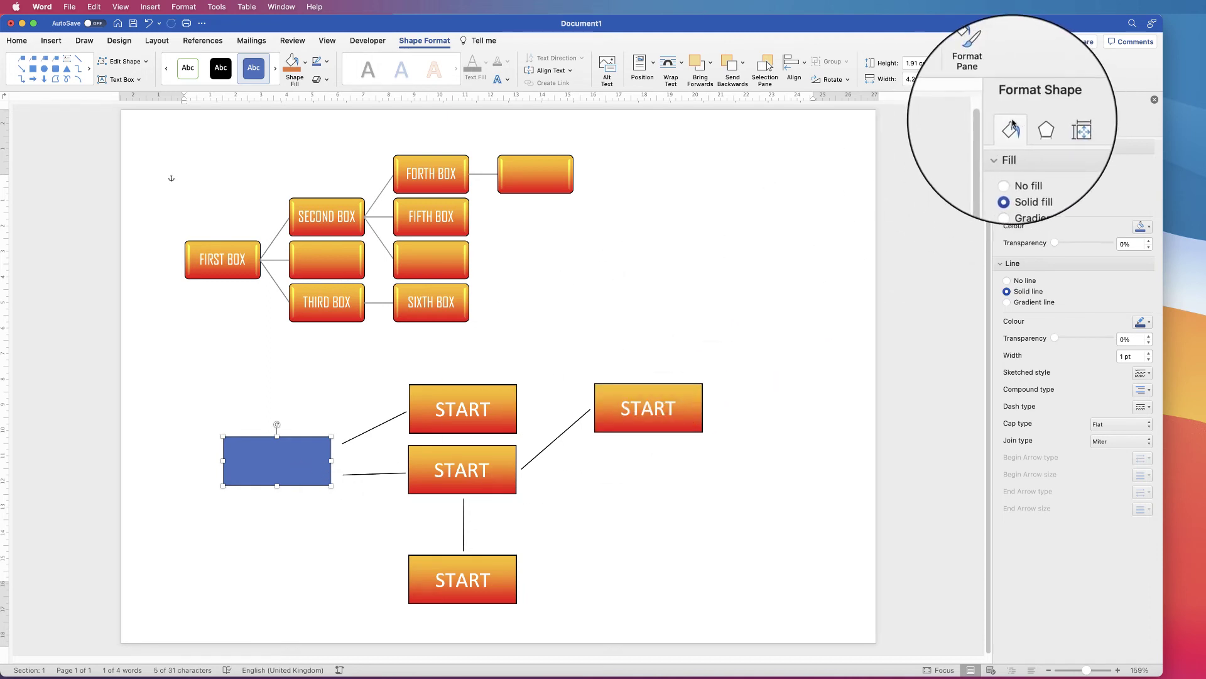
Give the blue rectangle the linear gold-to-red gradient fill and a black outline.
left_click(1007, 186)
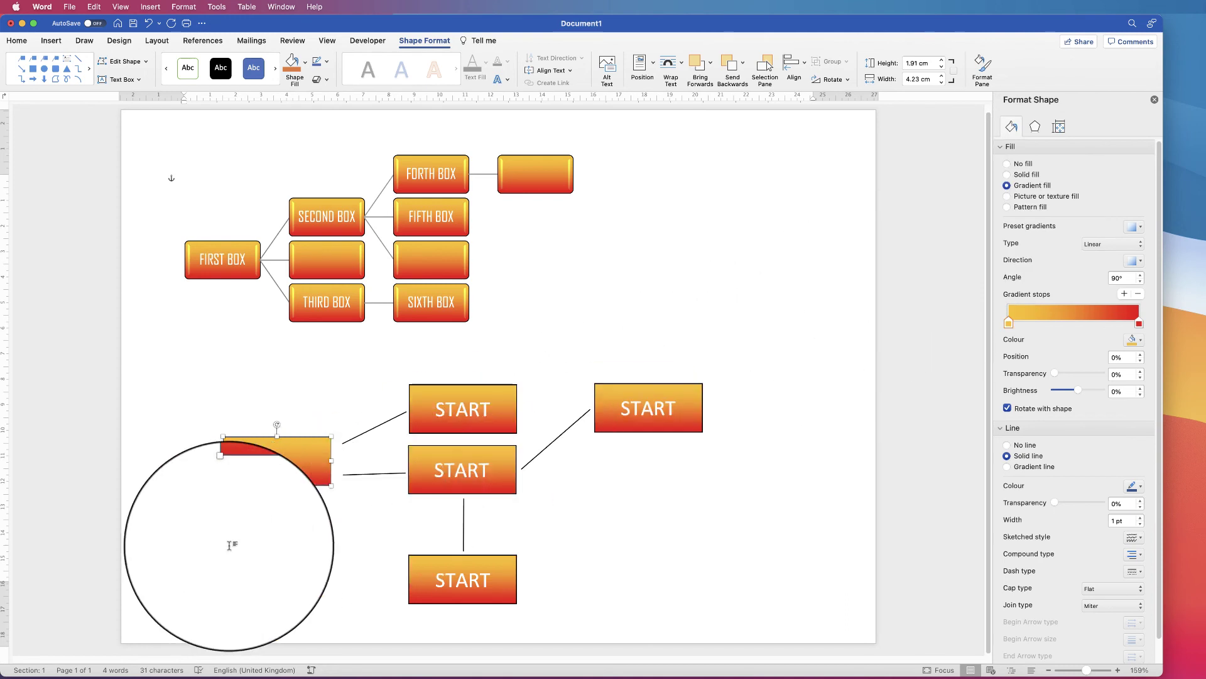
left_click(1136, 486)
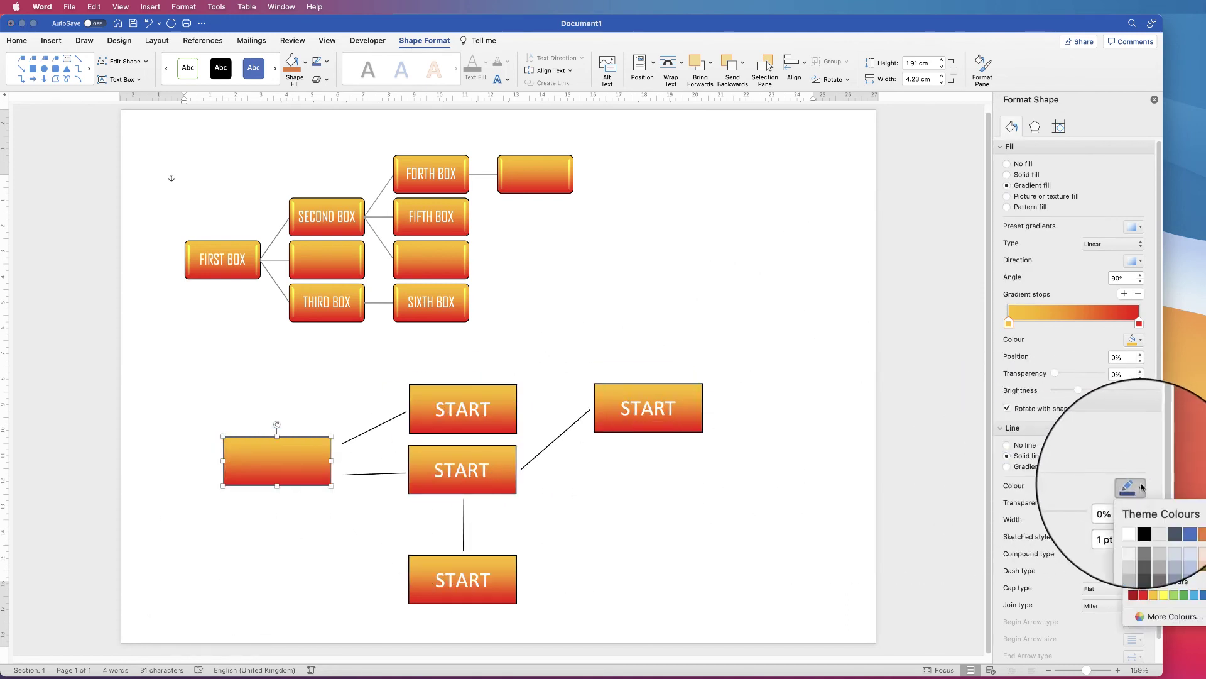
key("Escape")
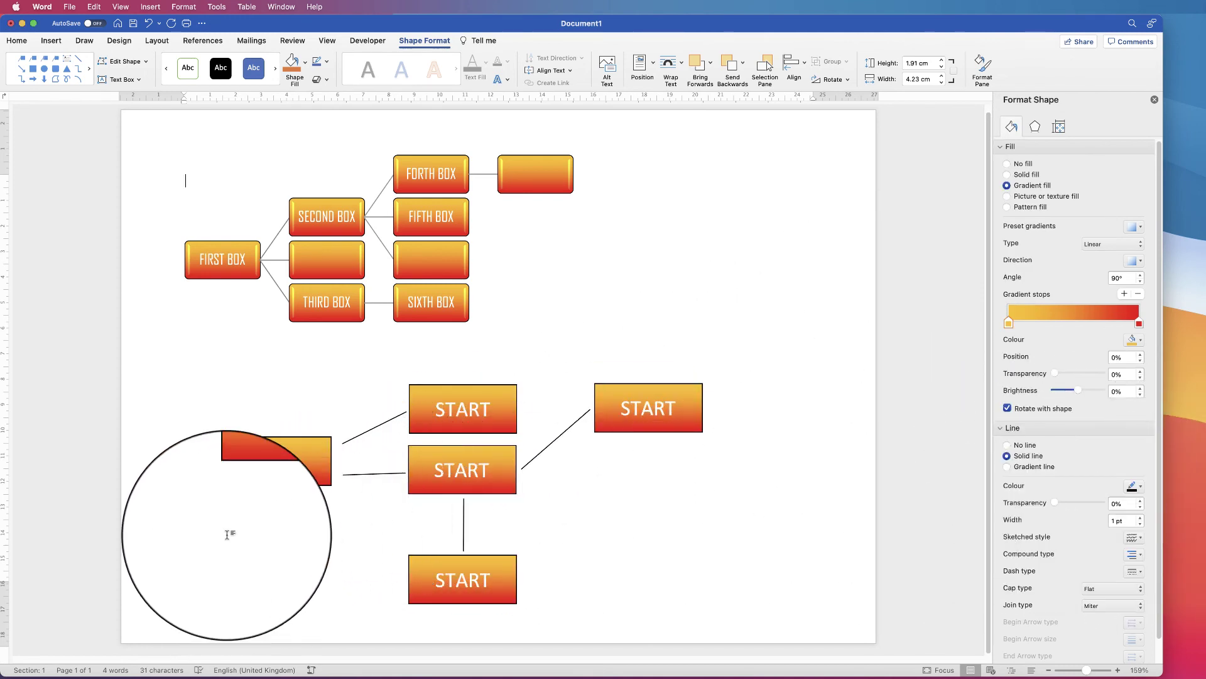
left_click(207, 465)
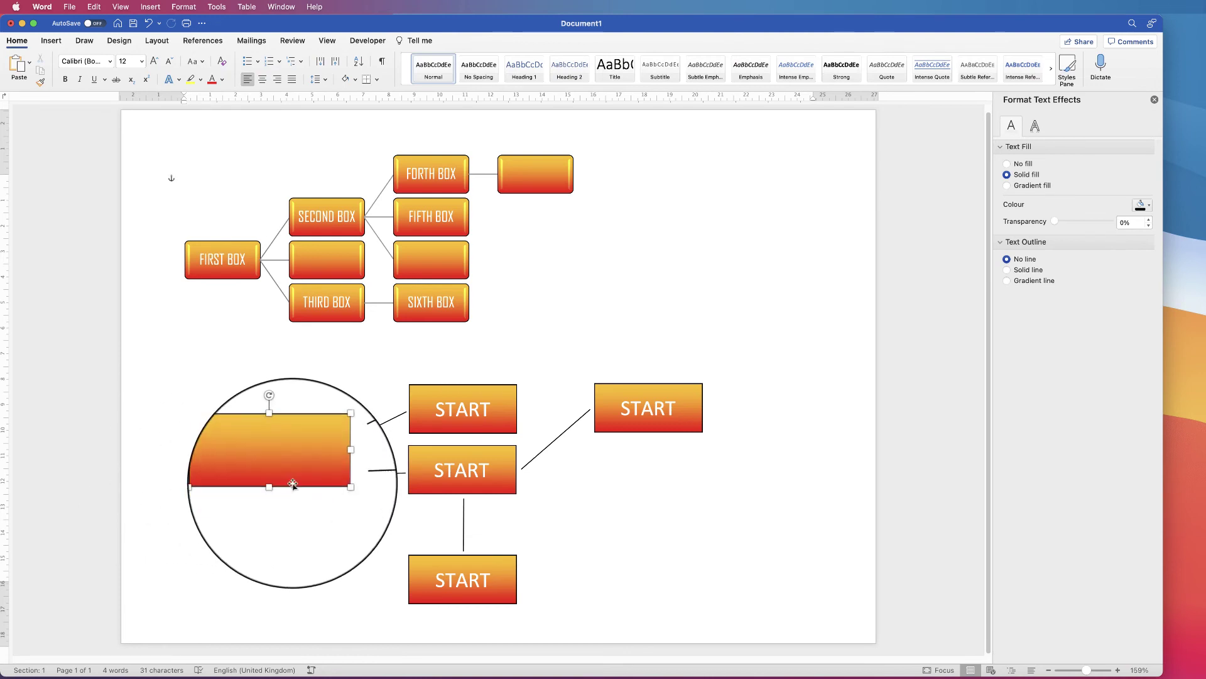
Nudge the blank gradient rectangle up and right so it sits next to the ends of the two leader lines.
left_click(292, 471)
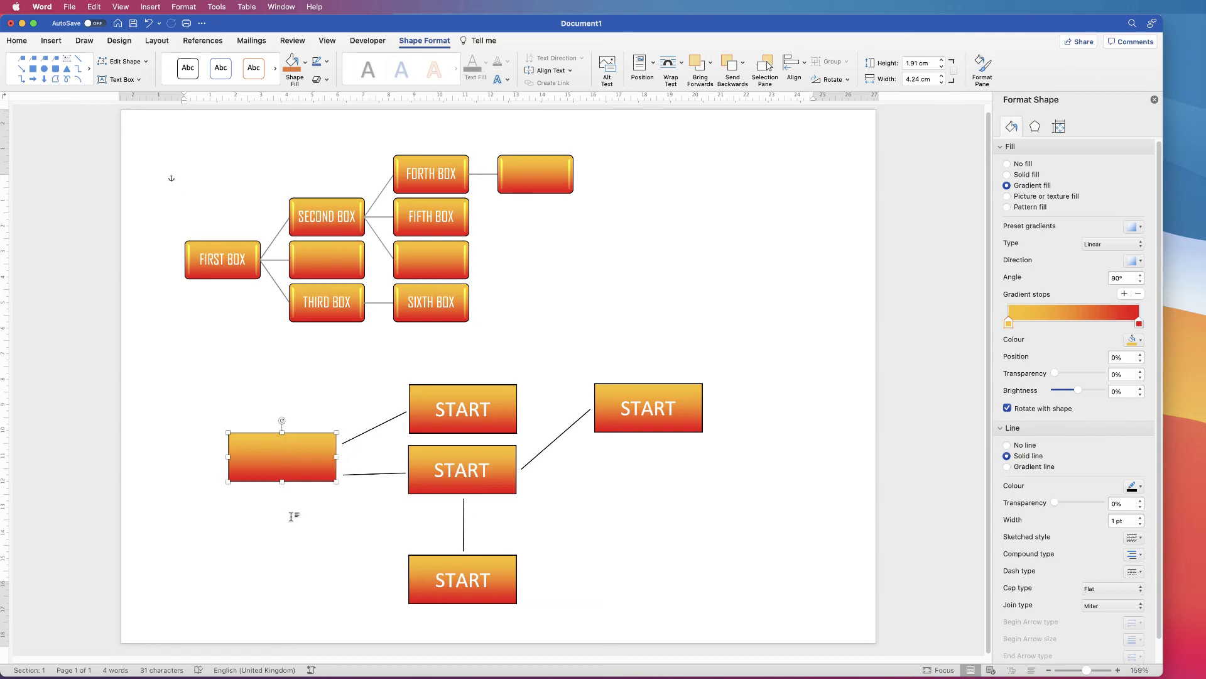
left_click(285, 462)
left_click(284, 500)
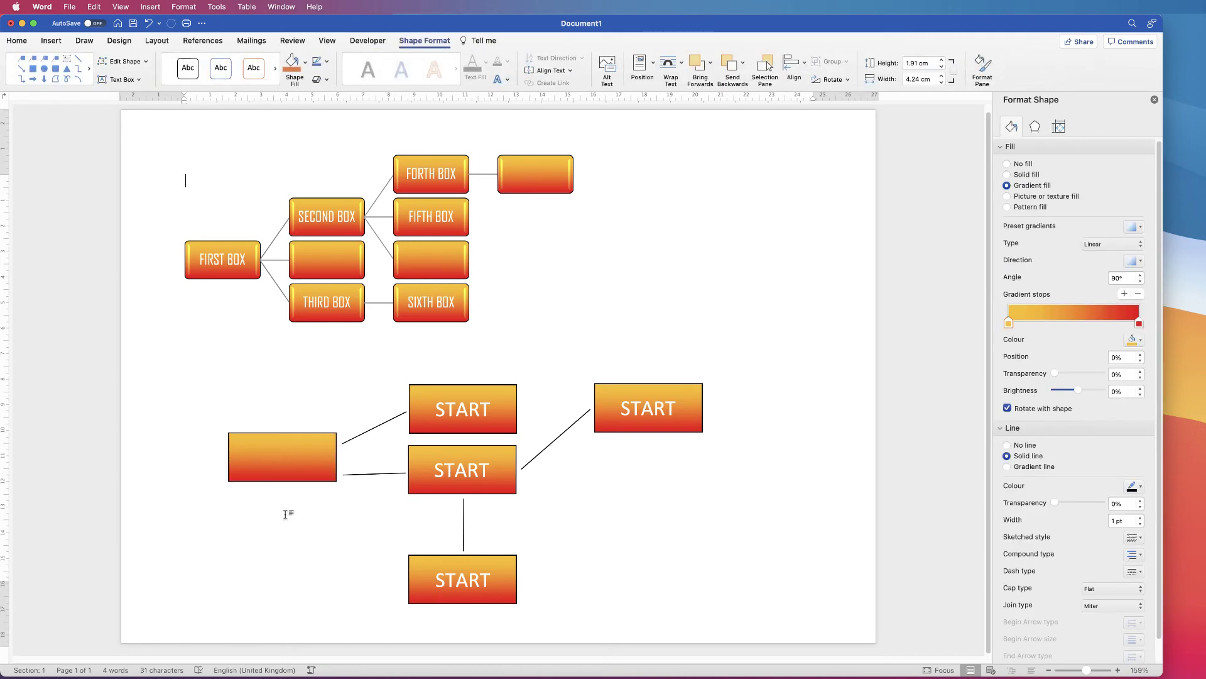
Draw a text box about 3.18 cm wide and 1.27 cm high inside the blank gradient rectangle.
left_click(255, 409)
left_click(51, 41)
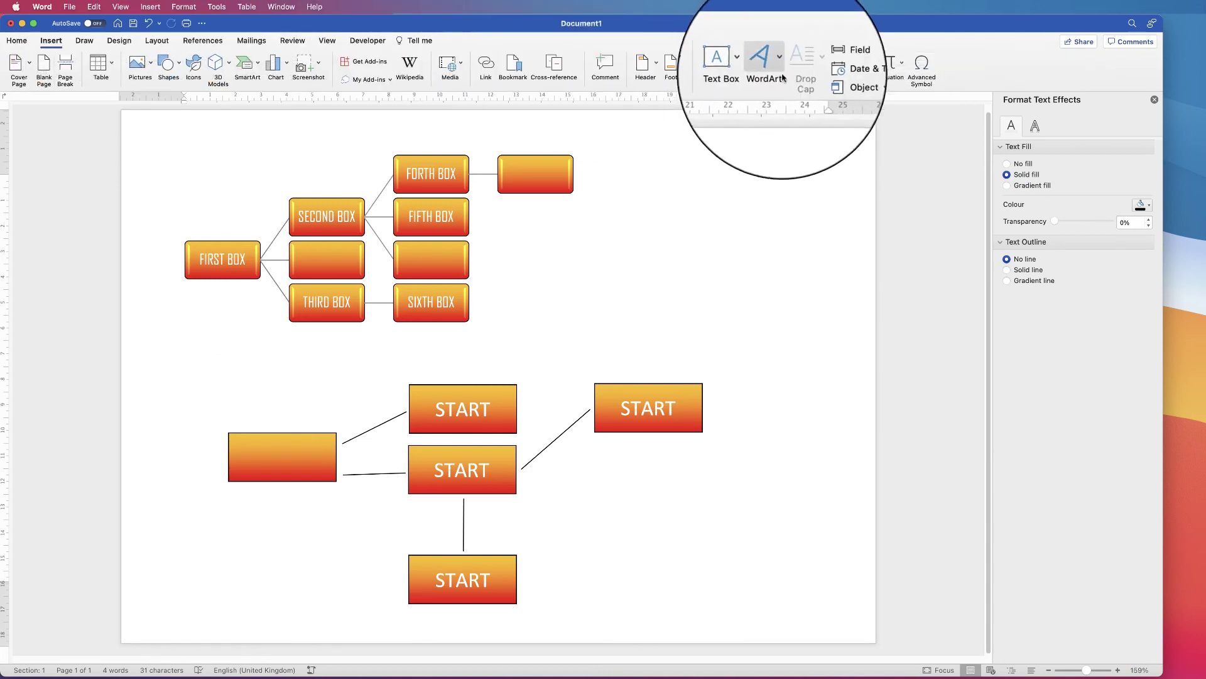
left_click(753, 63)
left_click(767, 84)
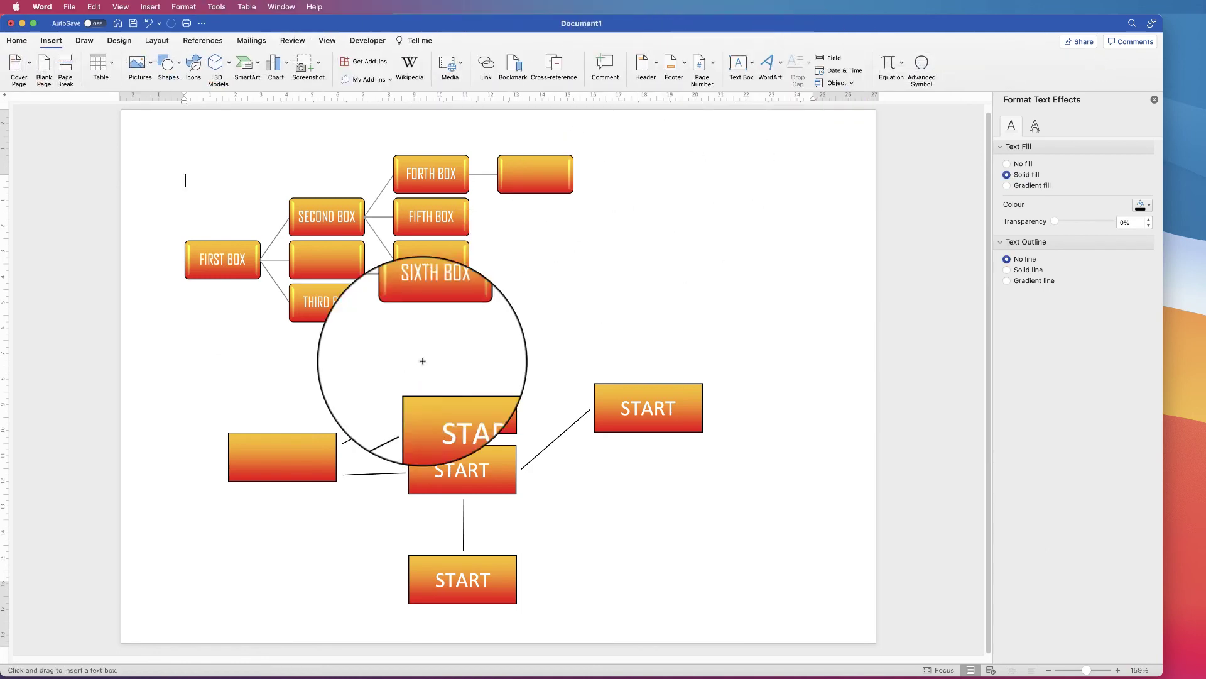
left_click_drag(238, 441, 320, 473)
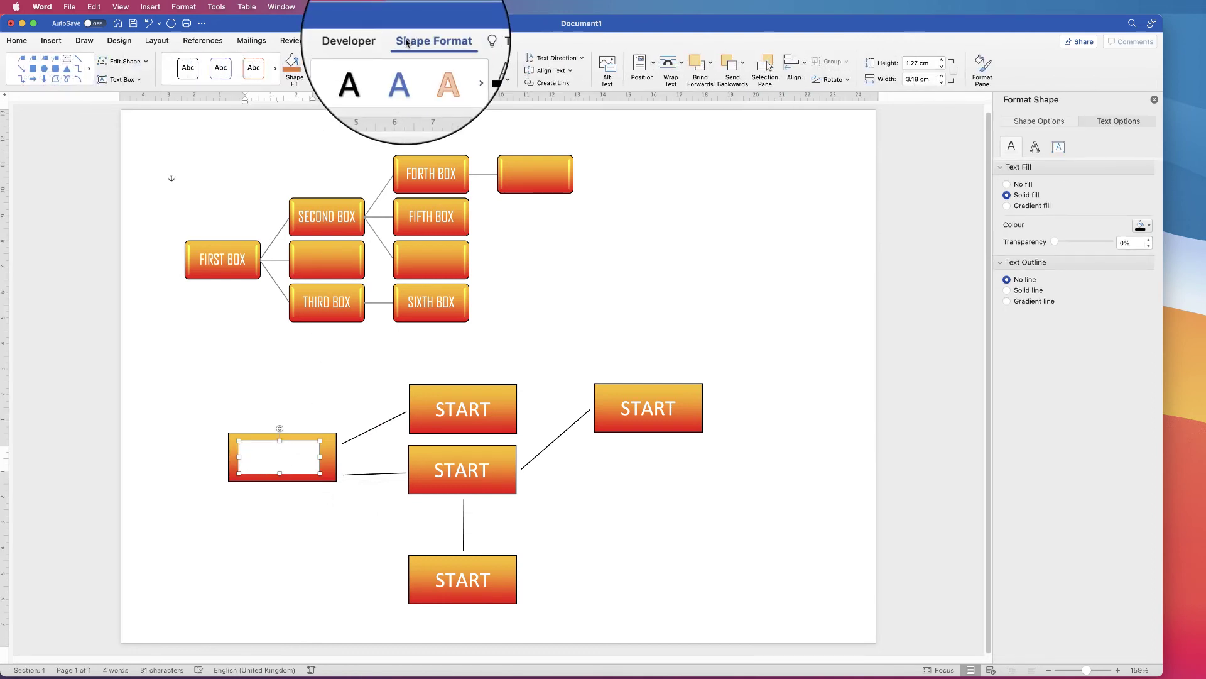
Remove the outline and fill of the new text box and enter START in it.
left_click(327, 63)
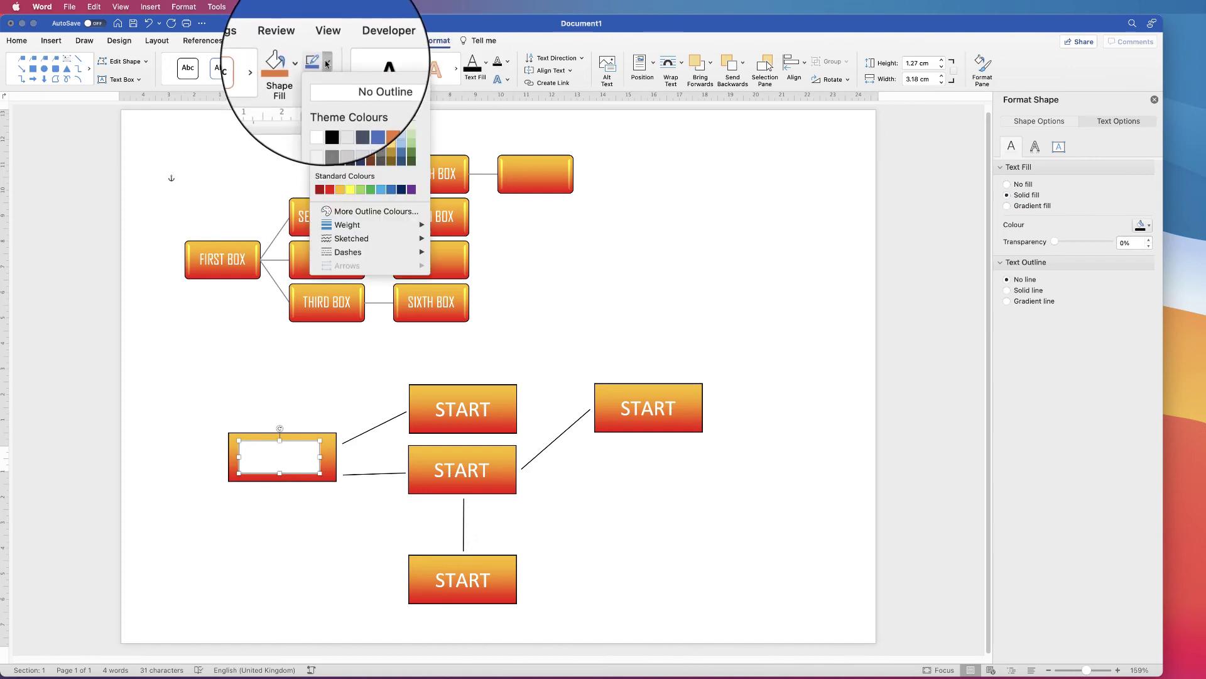
left_click(328, 83)
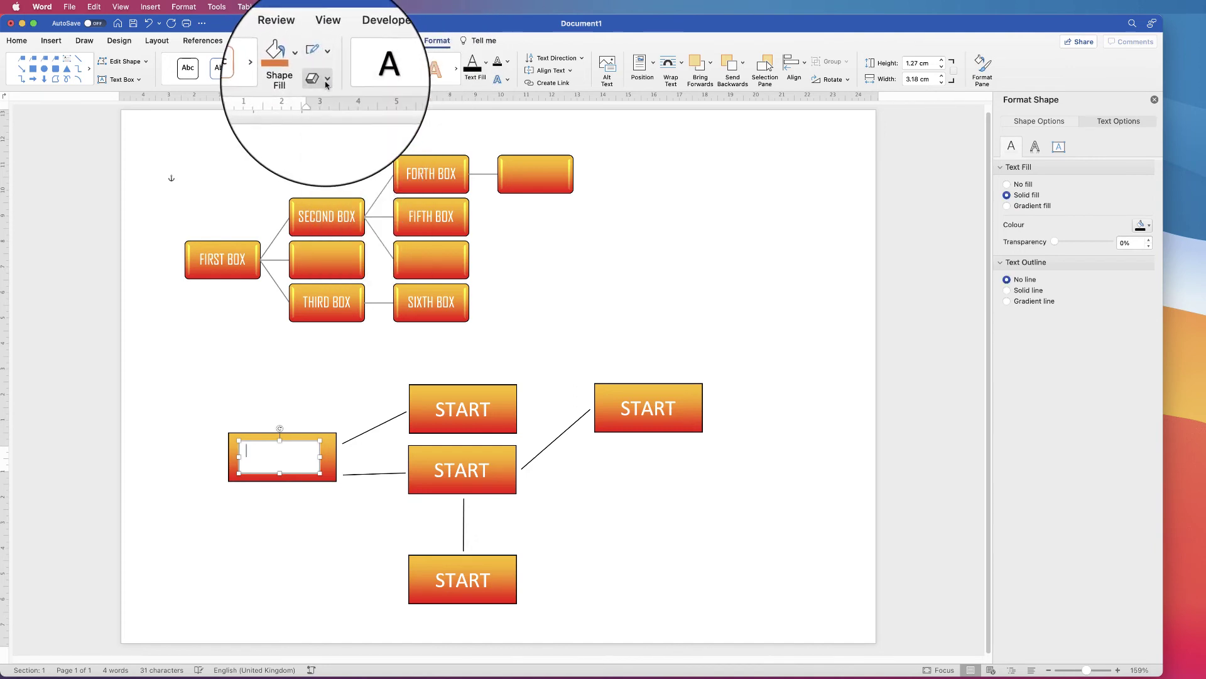
left_click(306, 61)
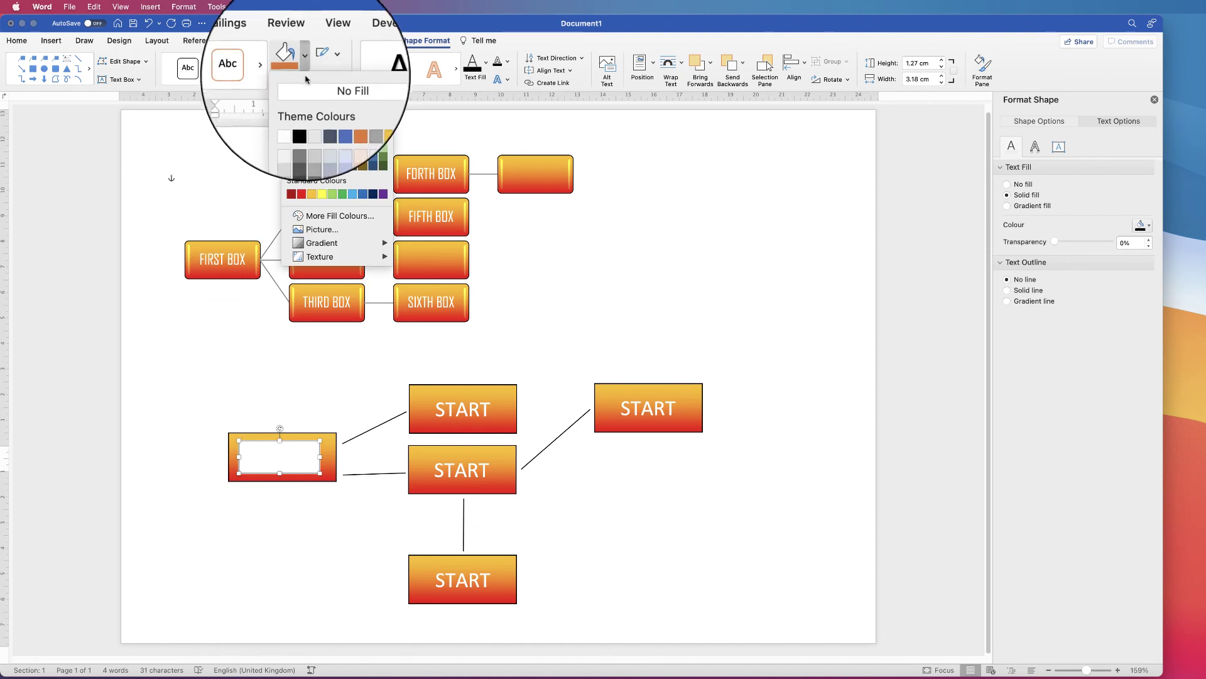
left_click(327, 83)
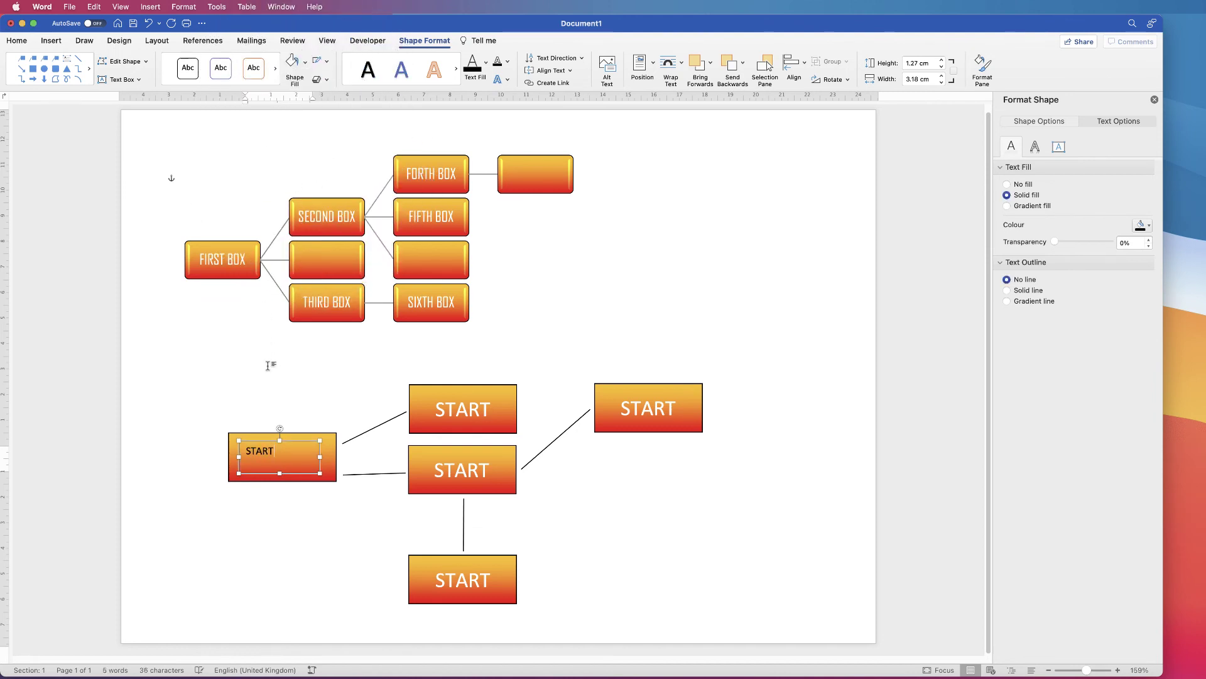
Colour the START text in the new text box white.
left_click_drag(276, 451, 247, 455)
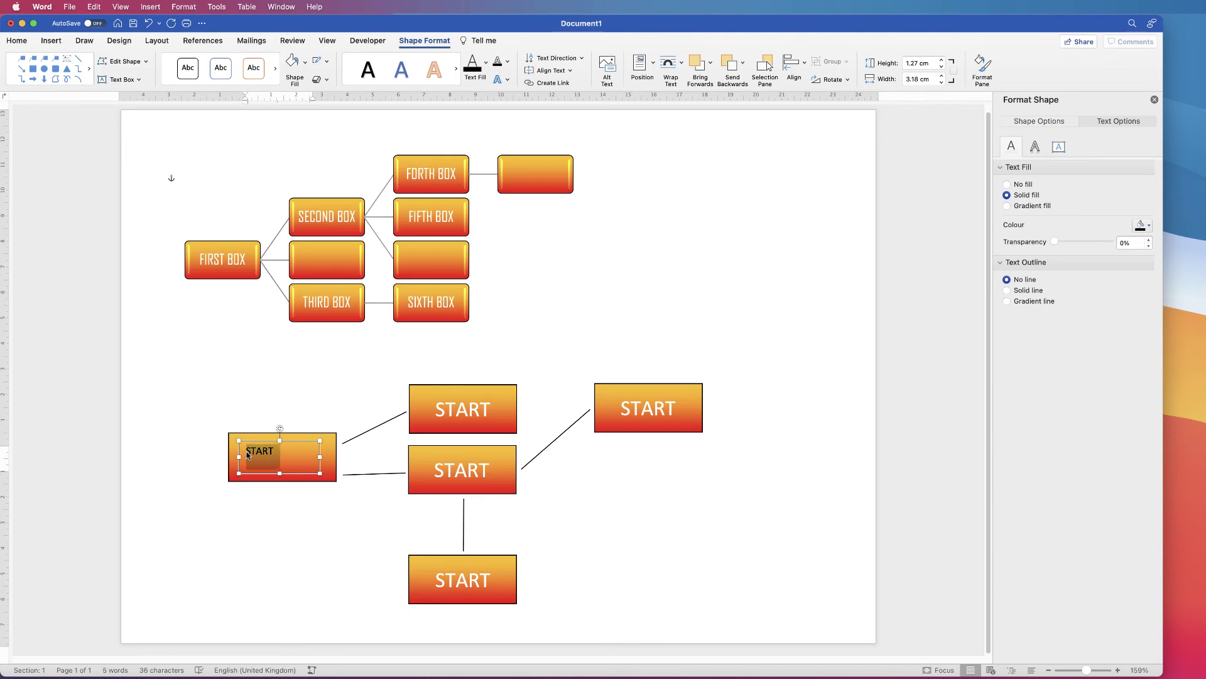
left_click(17, 40)
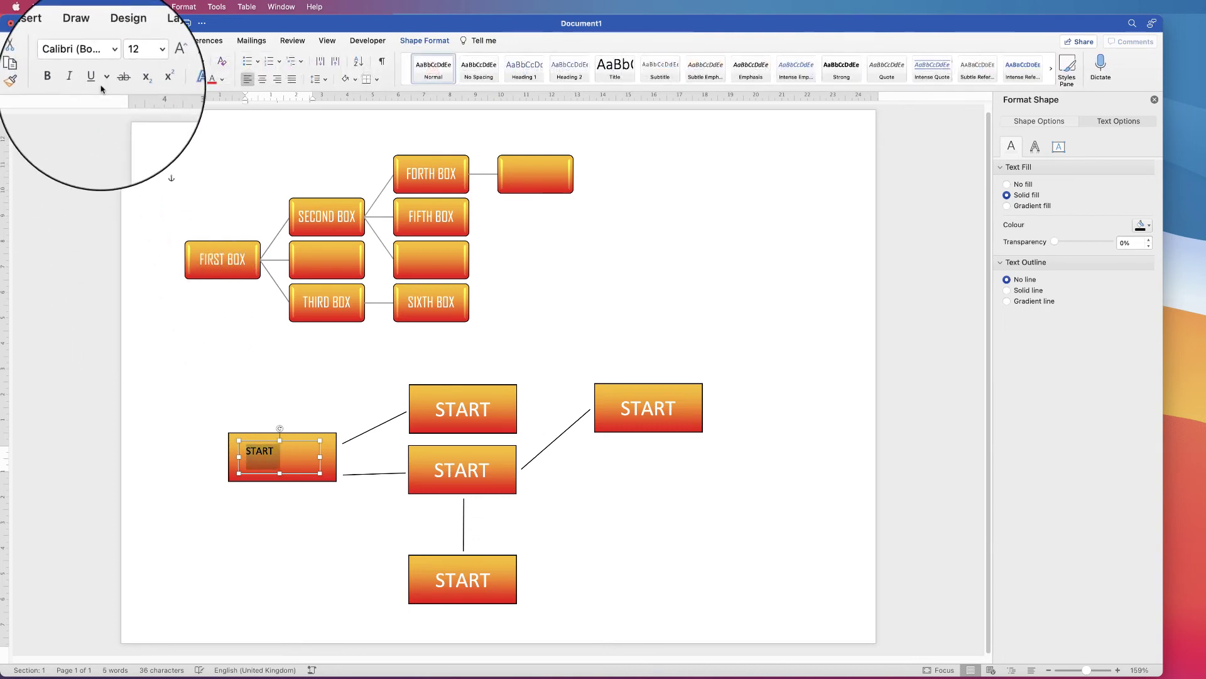
left_click(226, 76)
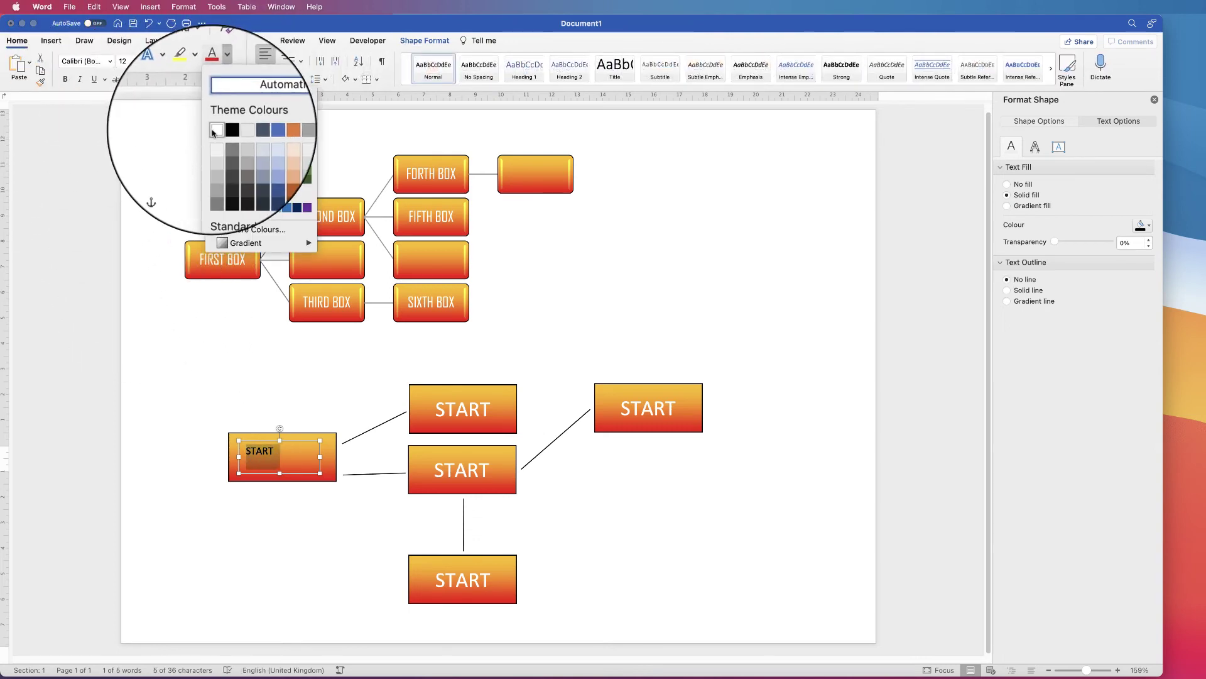
left_click(215, 131)
Set the START text in the new text box to 24 pt and centre it, matching the callout boxes.
left_click(473, 413)
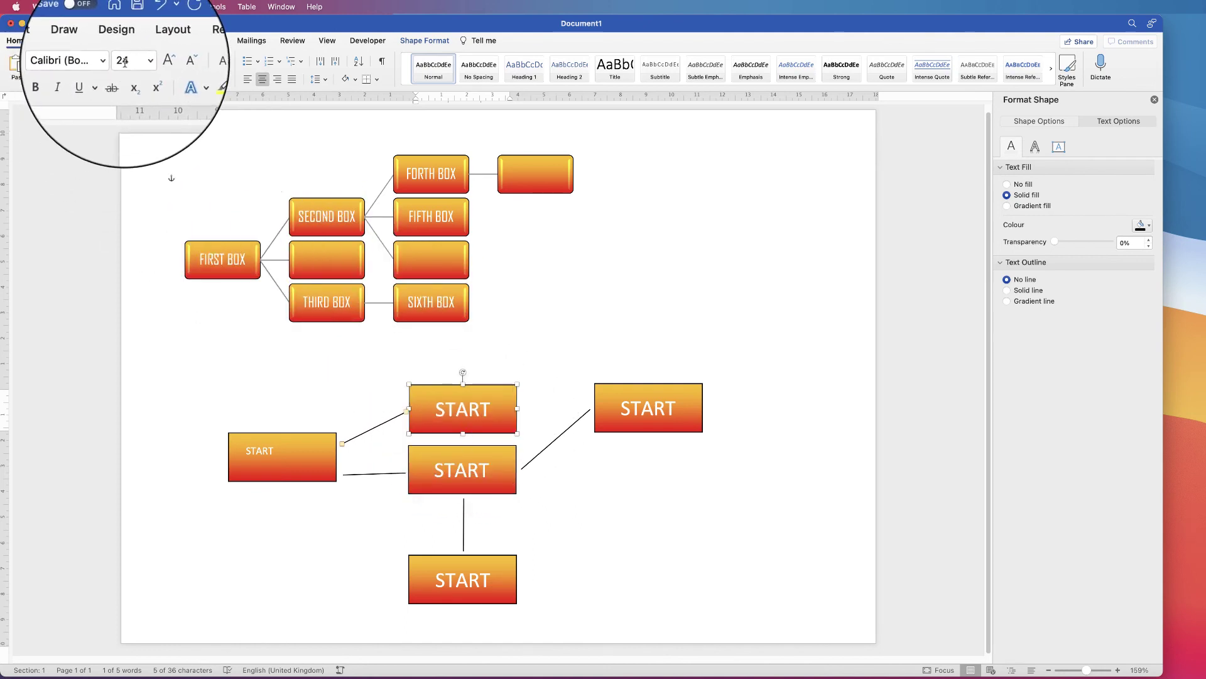
left_click(275, 463)
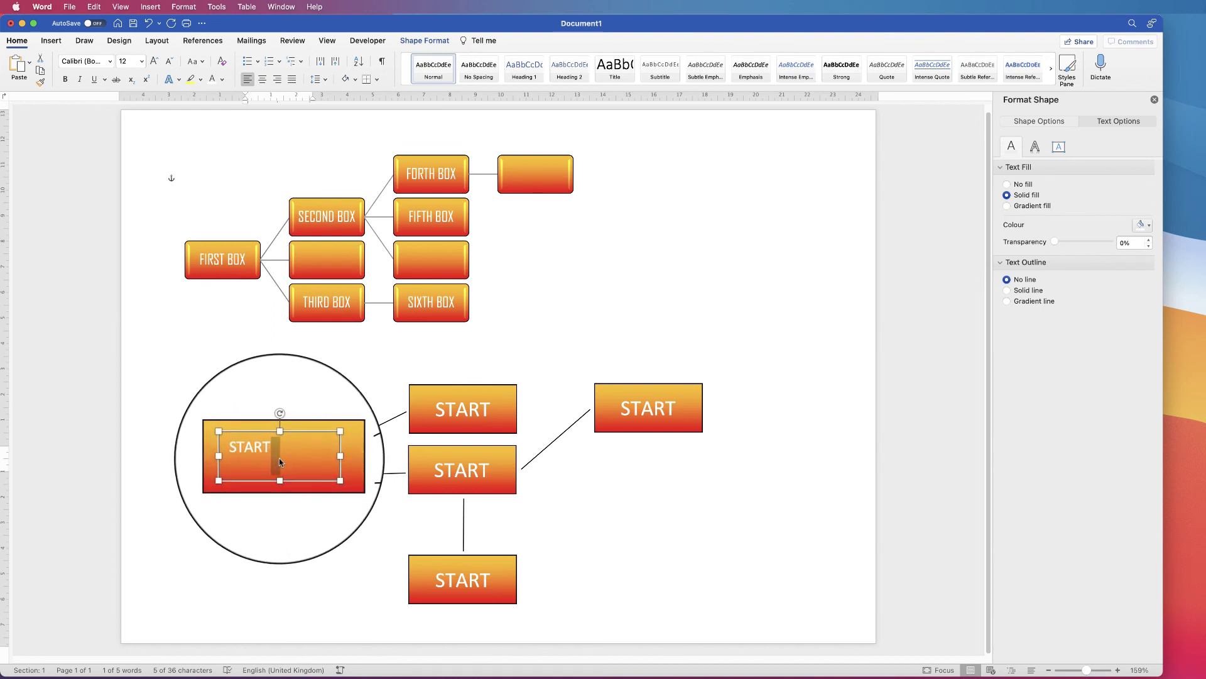
left_click(277, 456)
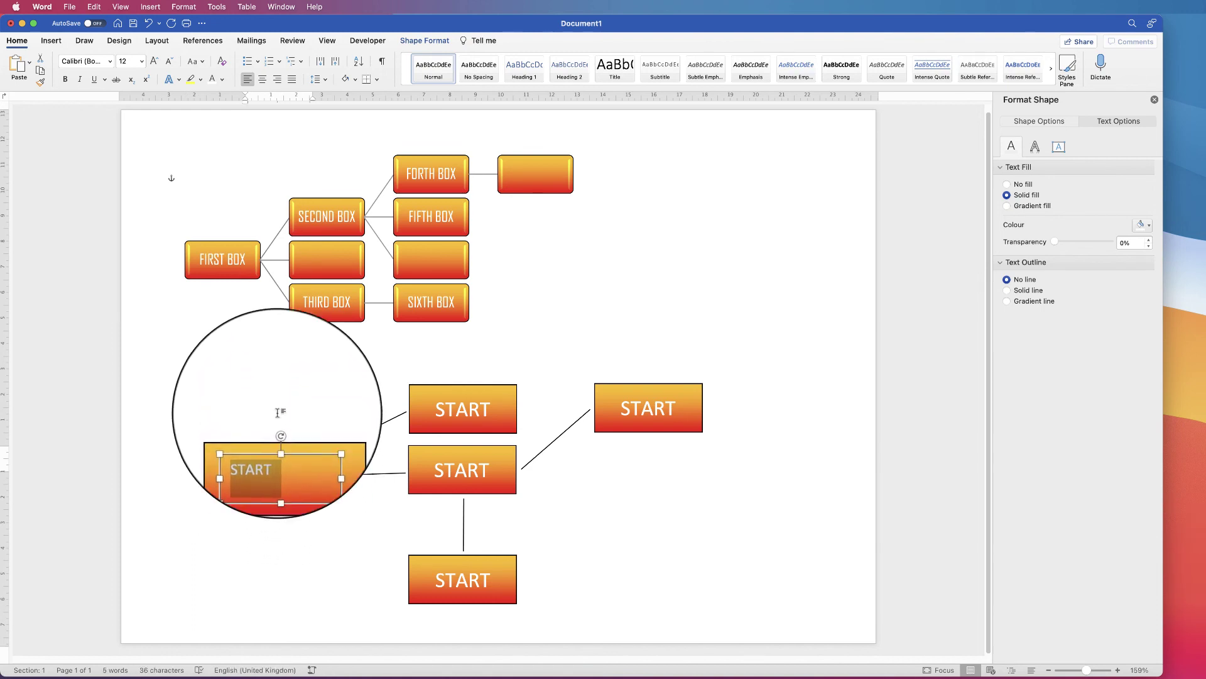
left_click(141, 61)
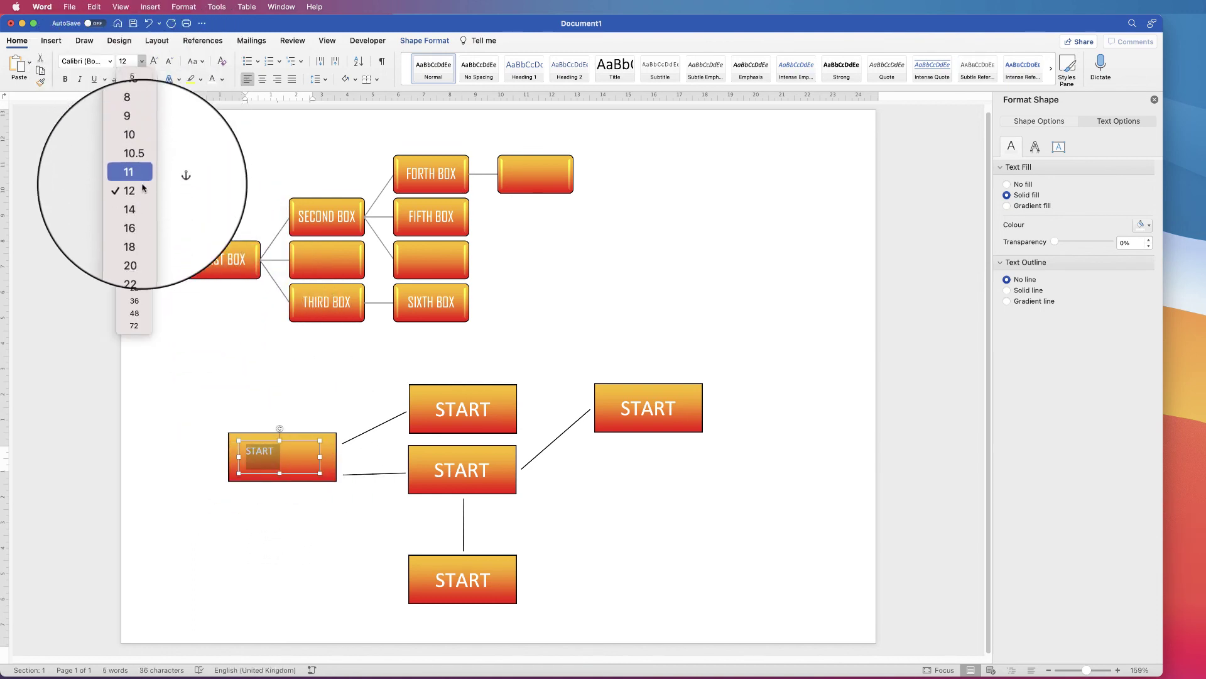
left_click(135, 262)
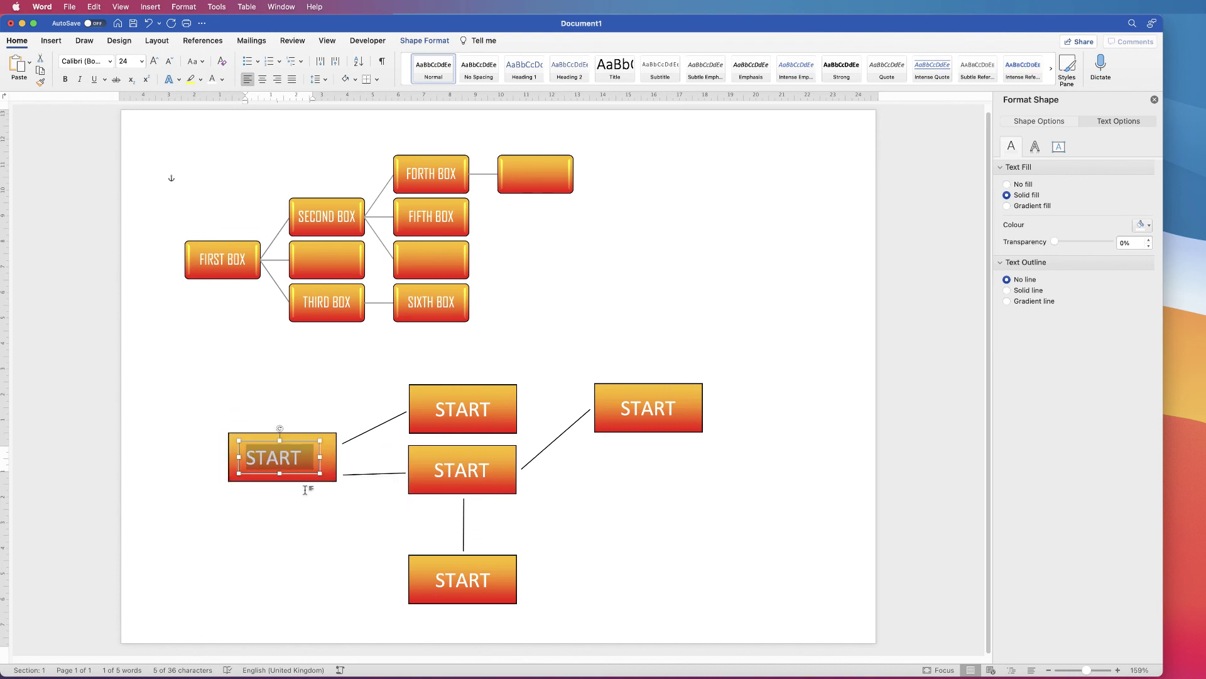
left_click(262, 83)
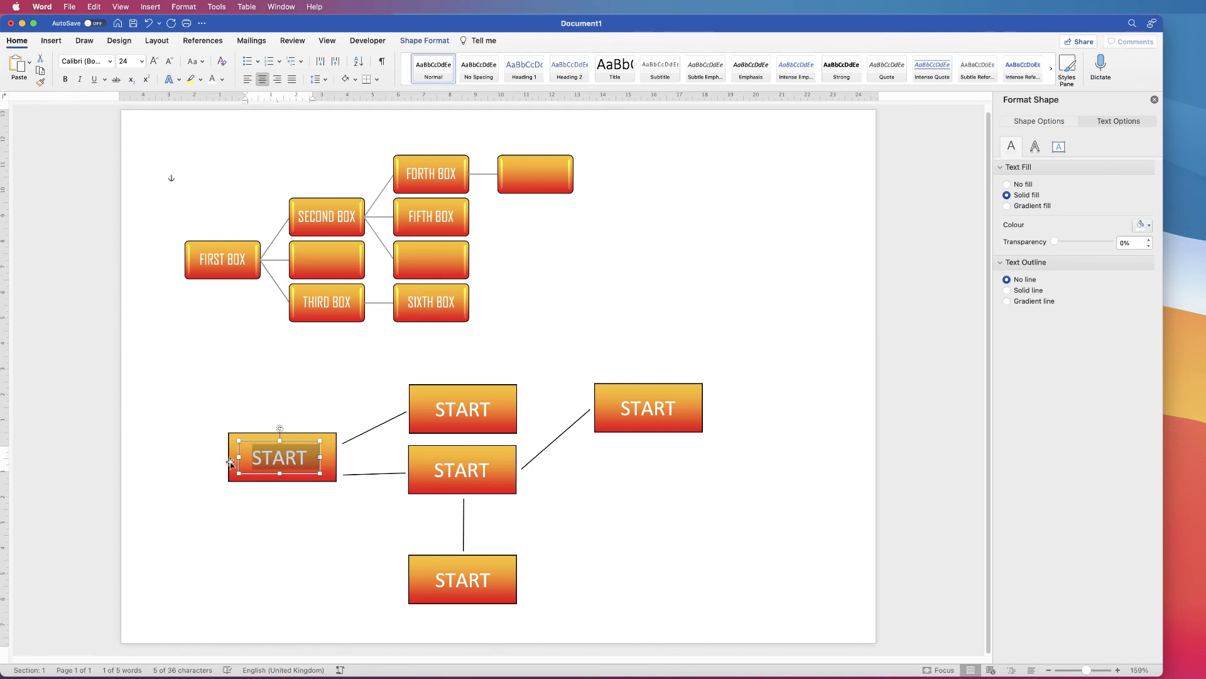
Align the new text box and the gradient rectangle behind it to each other's centre and middle, then deselect them.
left_click(328, 483)
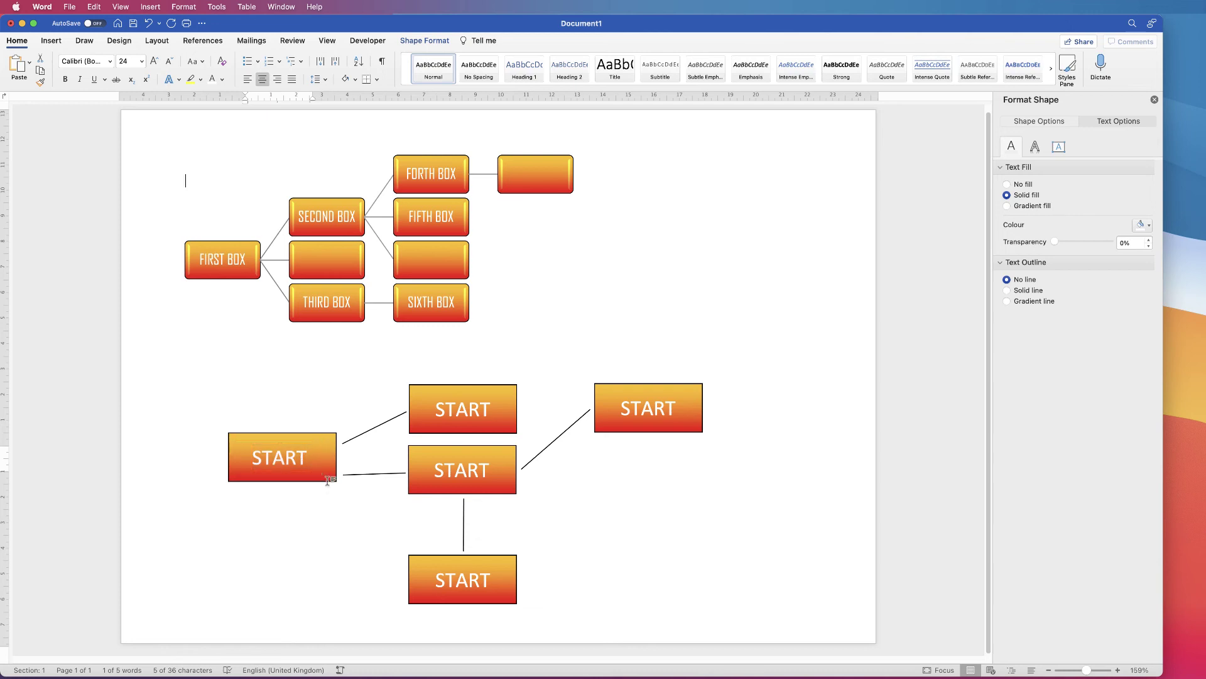
left_click(328, 481)
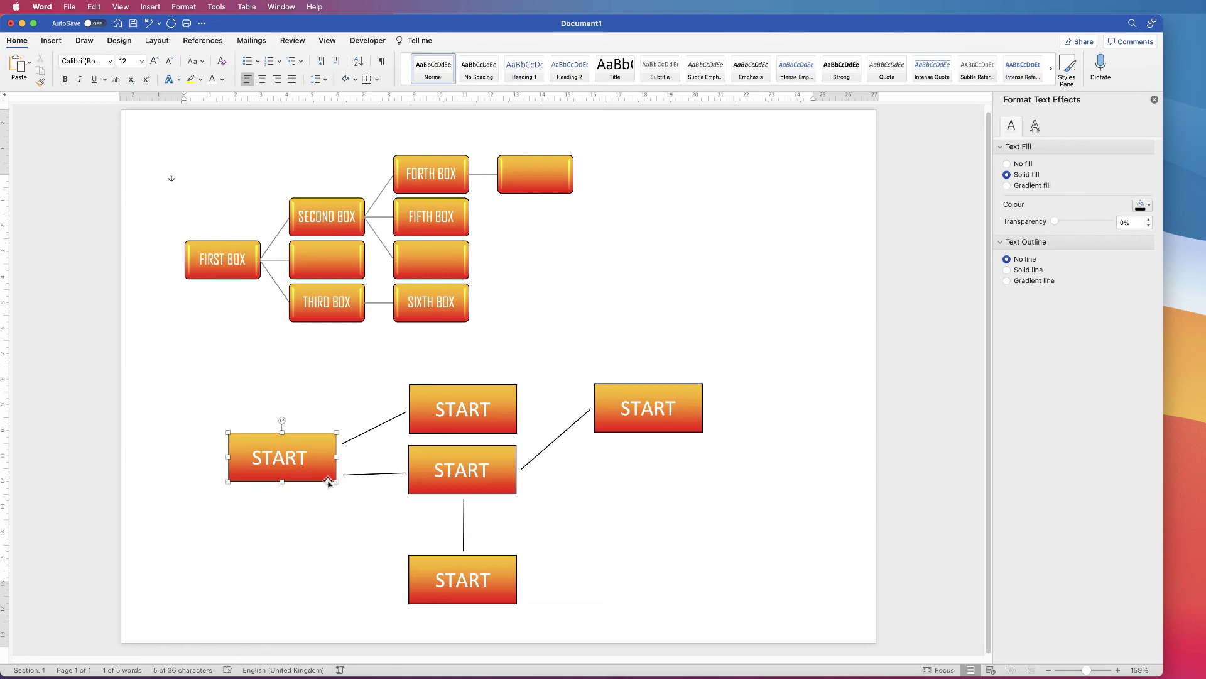
left_click(286, 463)
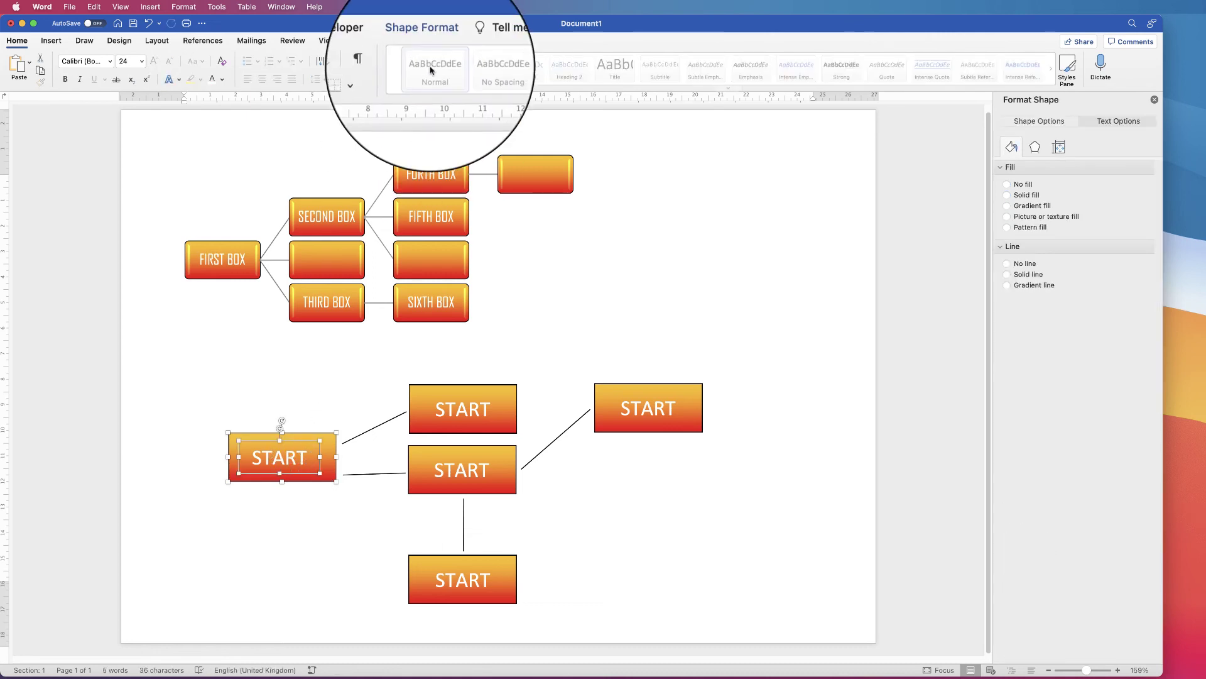
left_click(425, 40)
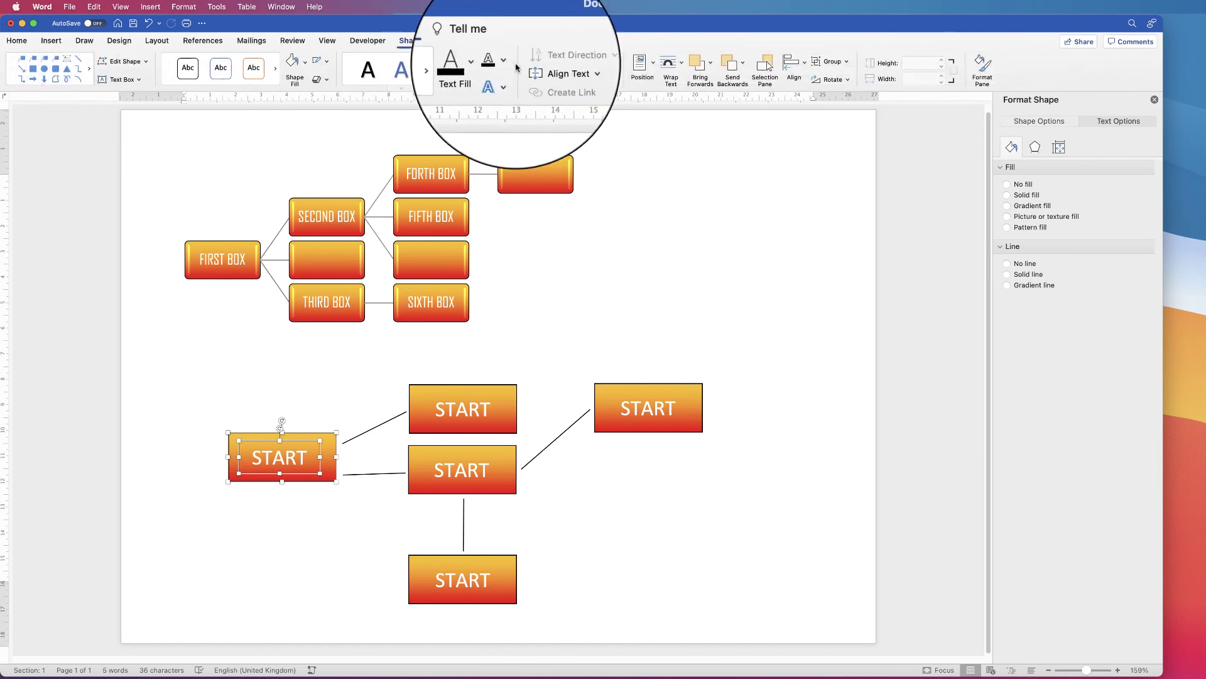
left_click(795, 64)
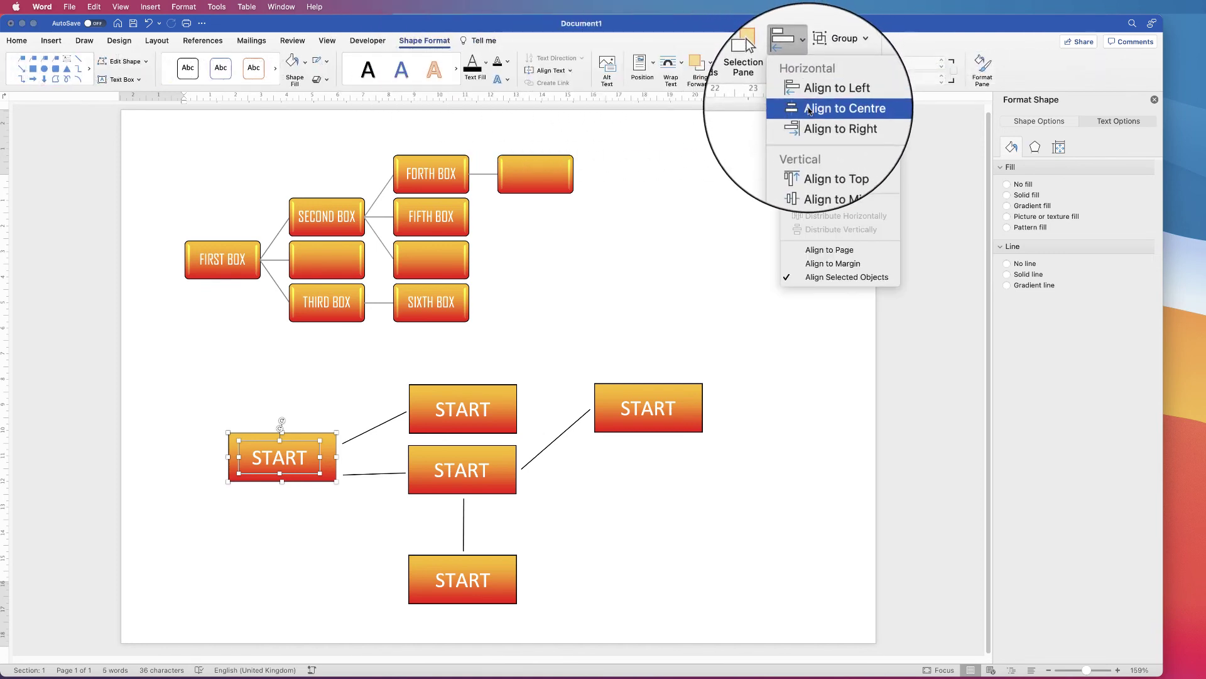
left_click(811, 114)
left_click(806, 65)
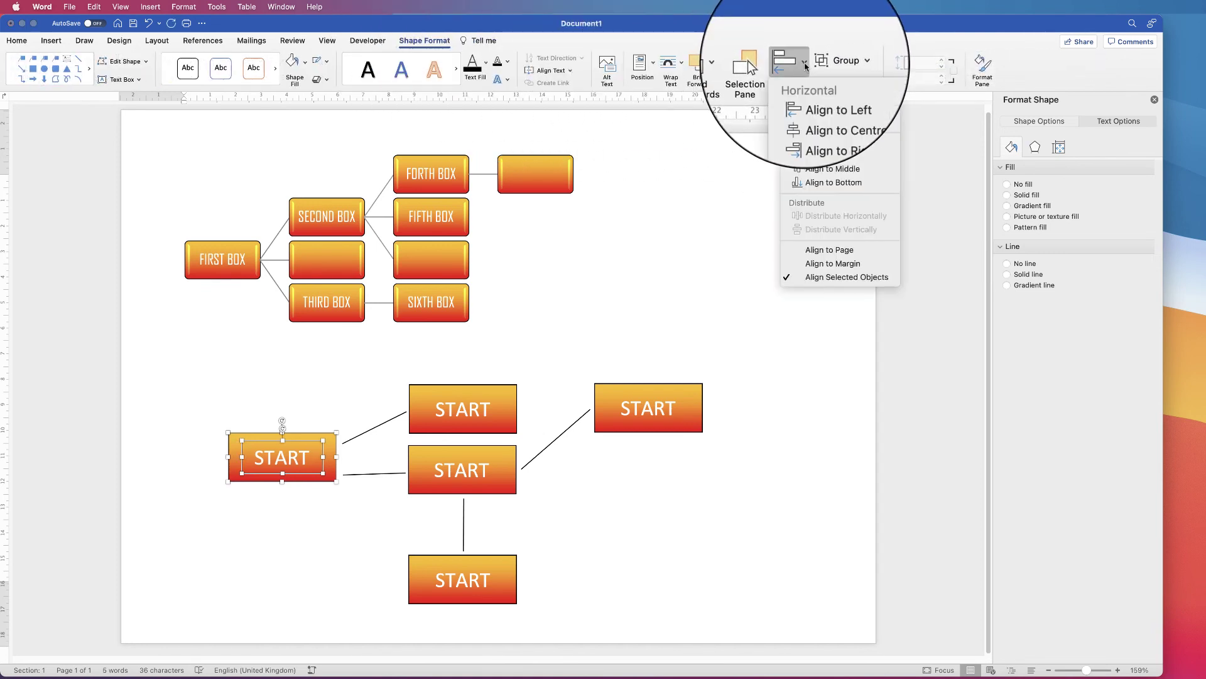
left_click(807, 195)
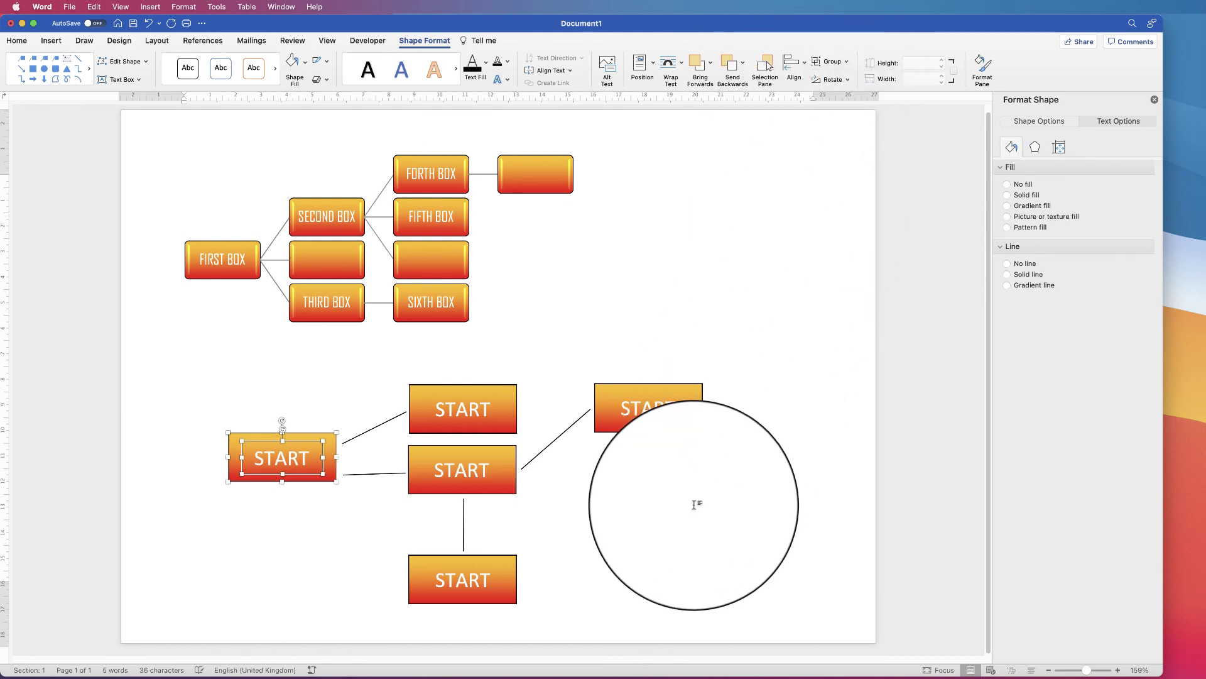
left_click(695, 507)
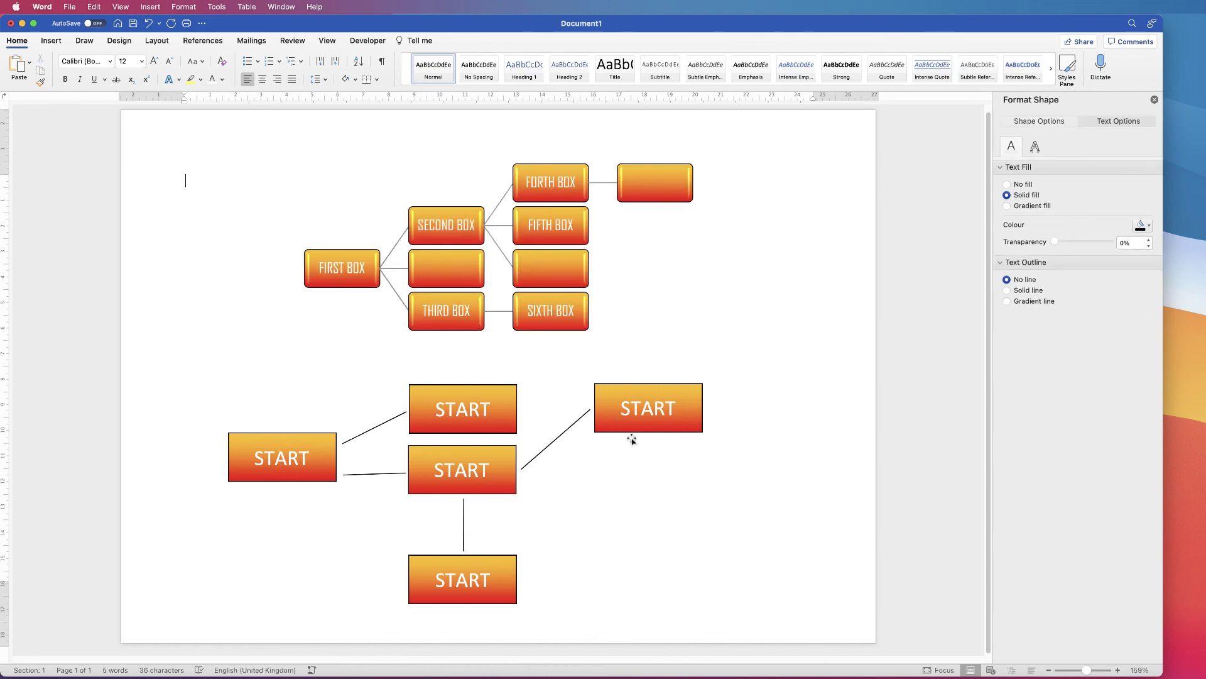
Try to group the four START callout boxes and the gradient rectangle into one object.
mouse_move(617, 423)
left_mouse_down()
mouse_move(632, 423)
mouse_move(614, 424)
left_mouse_up()
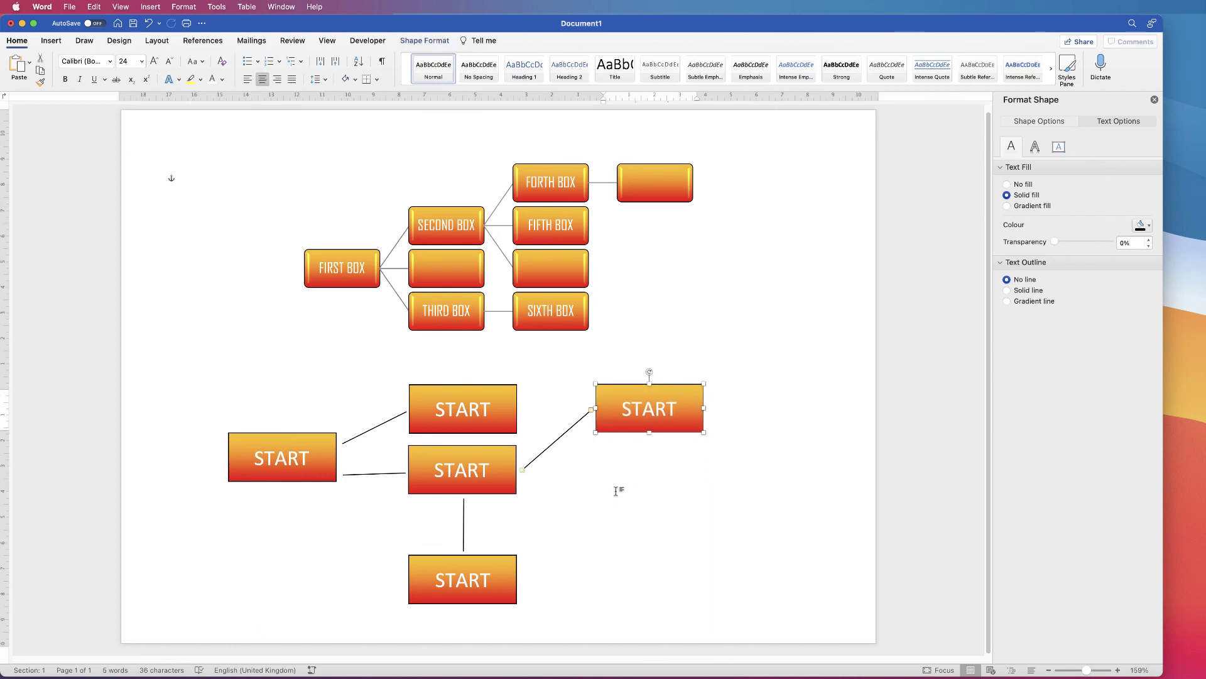
left_click(489, 570, "shift")
left_click(482, 452, "shift")
left_click(485, 413, "shift")
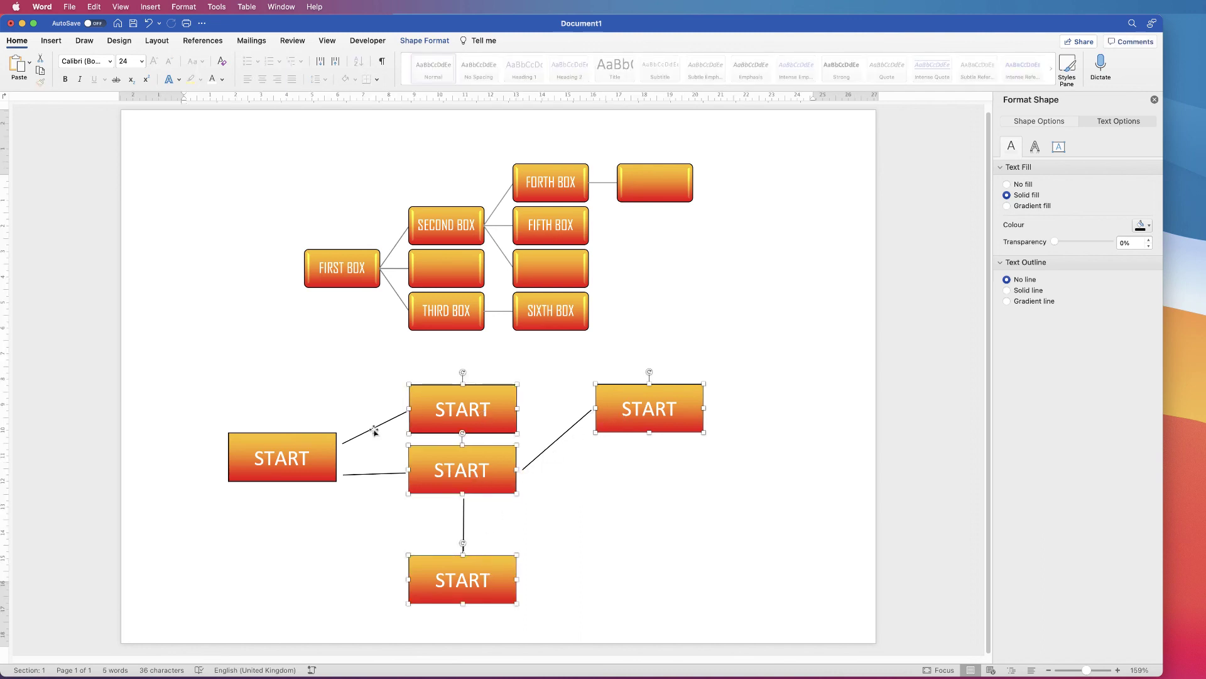
left_click(327, 445, "shift")
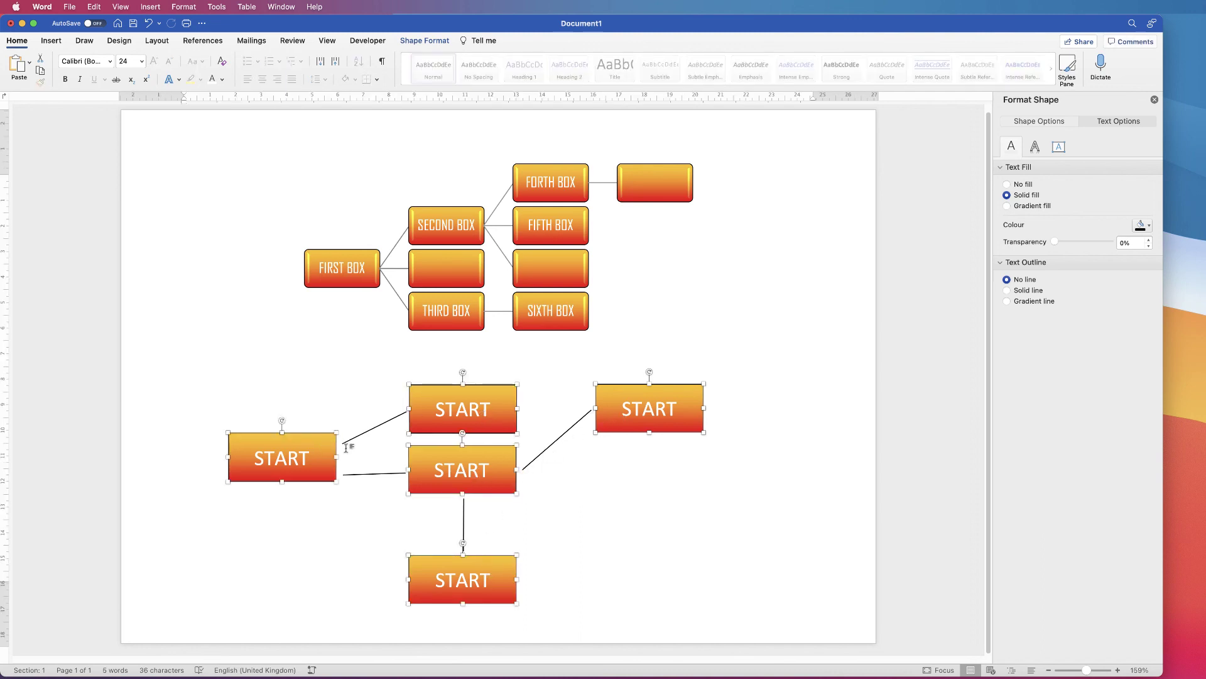
left_click(425, 40)
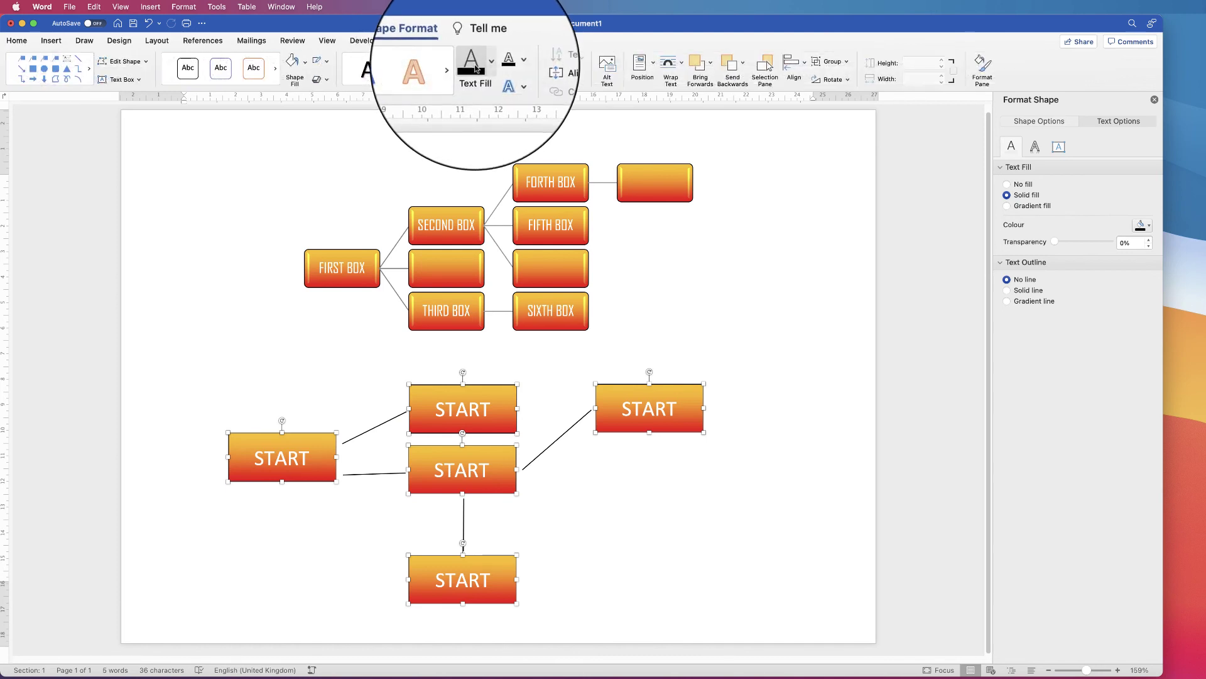
left_click(831, 61)
left_click(845, 76)
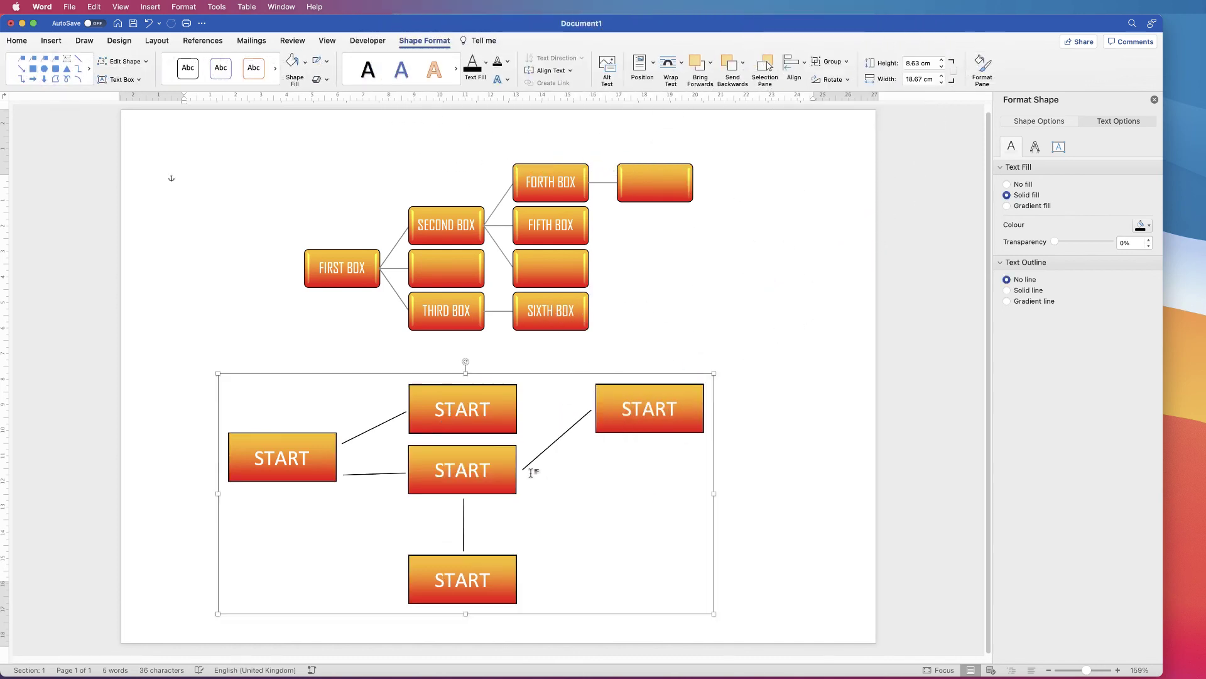
Try to shift the grouped chart slightly, and select the middle START callout box.
mouse_move(481, 375)
left_mouse_down()
mouse_move(556, 368)
mouse_move(541, 360)
mouse_move(422, 392)
mouse_move(524, 371)
mouse_move(471, 419)
mouse_move(484, 358)
mouse_move(472, 391)
mouse_move(463, 377)
mouse_move(479, 376)
left_mouse_up()
left_click(505, 418)
left_click(498, 462)
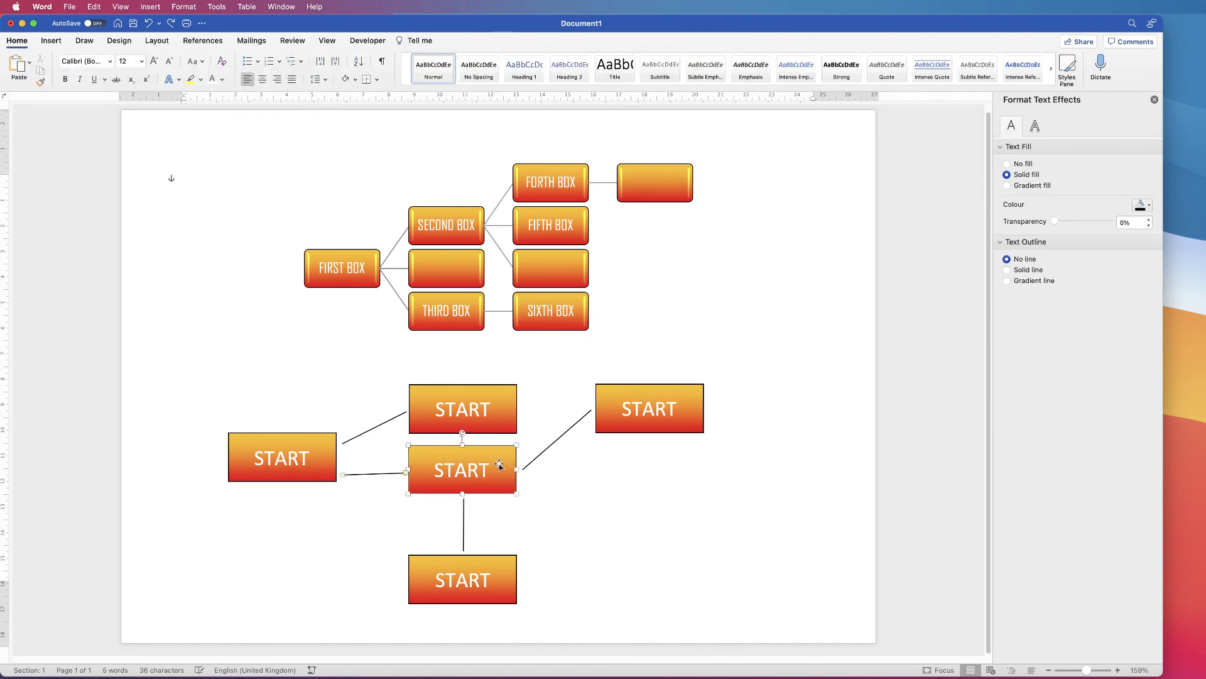